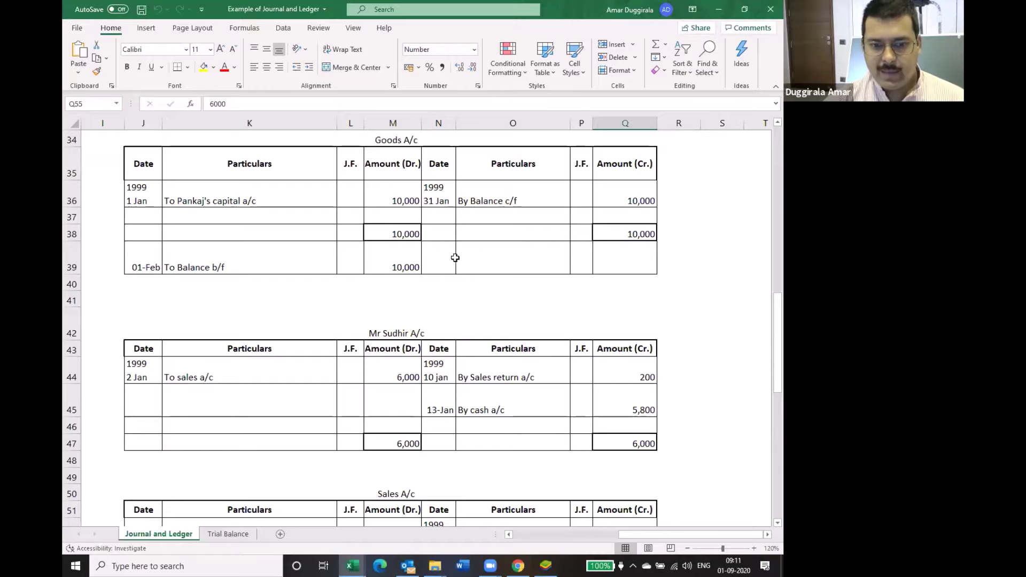
click(419, 256)
scroll(476, 391, up, 3)
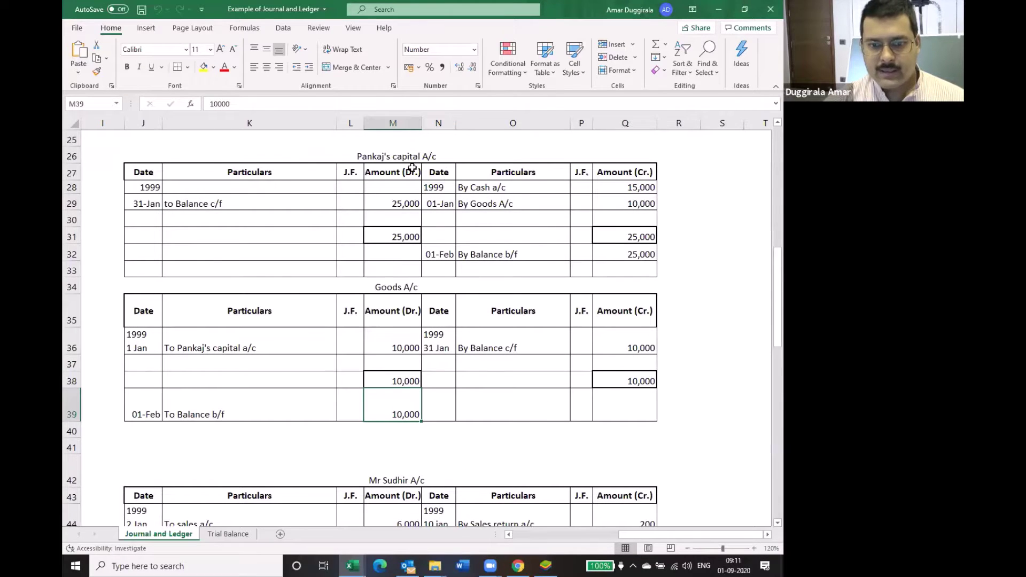
click(628, 266)
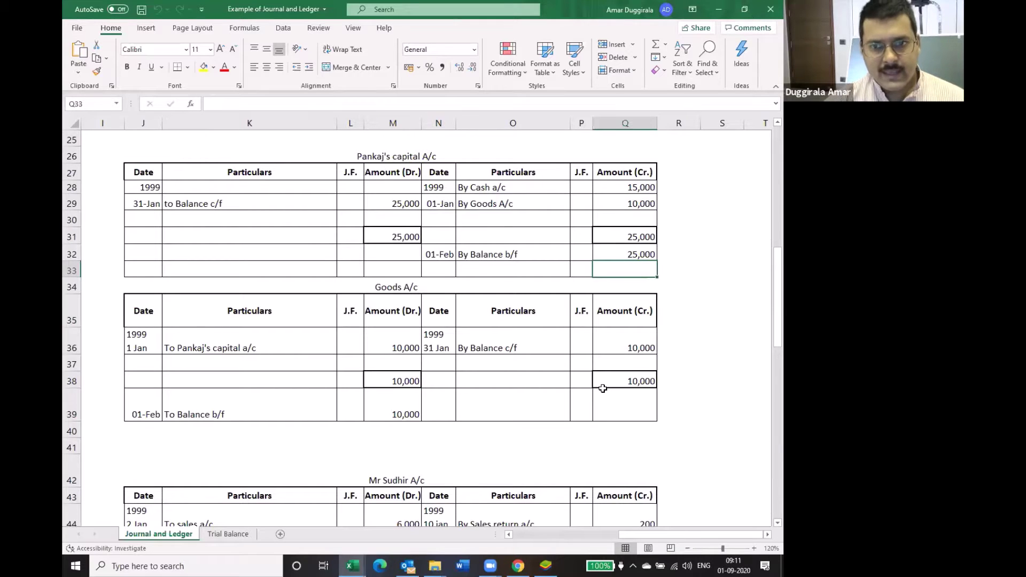
- On the Trial Balance sheet, enter the company heading "M/S Pankaj & Company" in cell D4
click(226, 533)
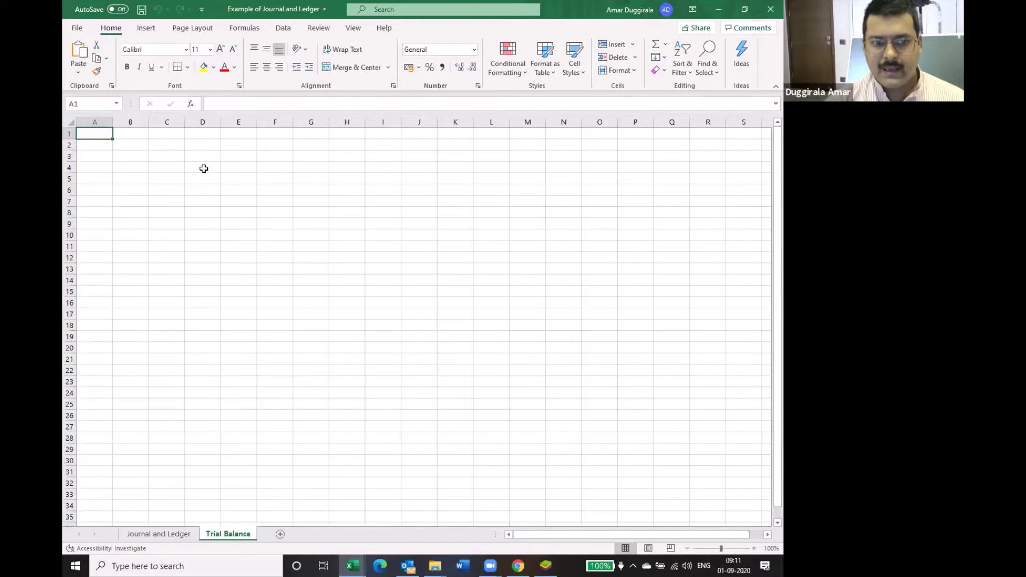
click(204, 169)
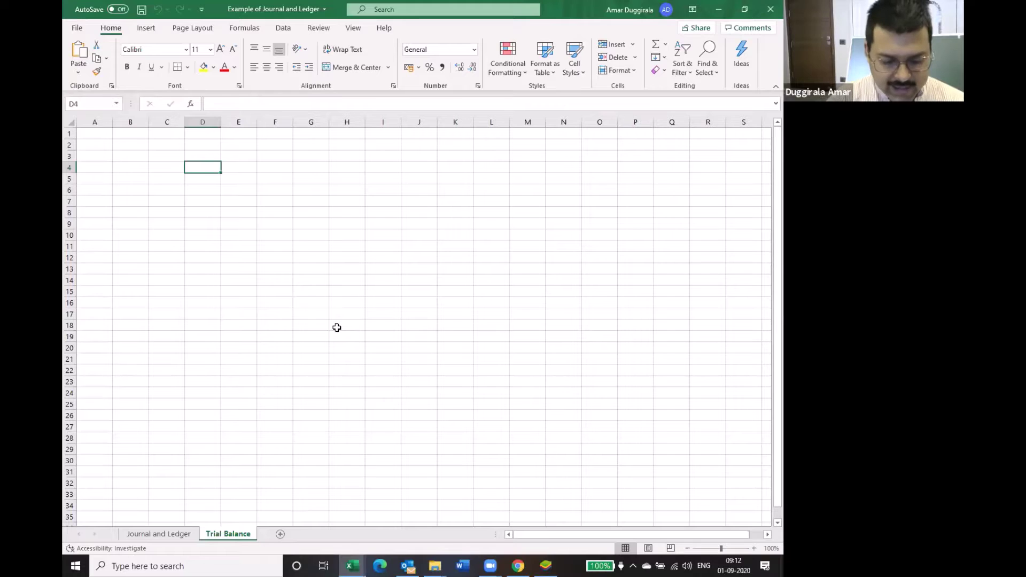
text(M/S)
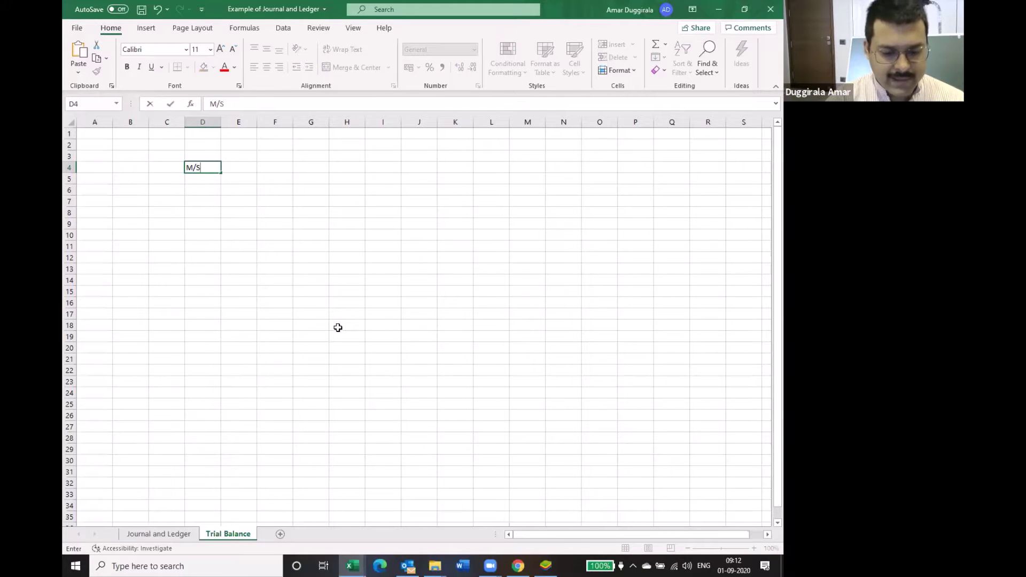
text( Pankaj)
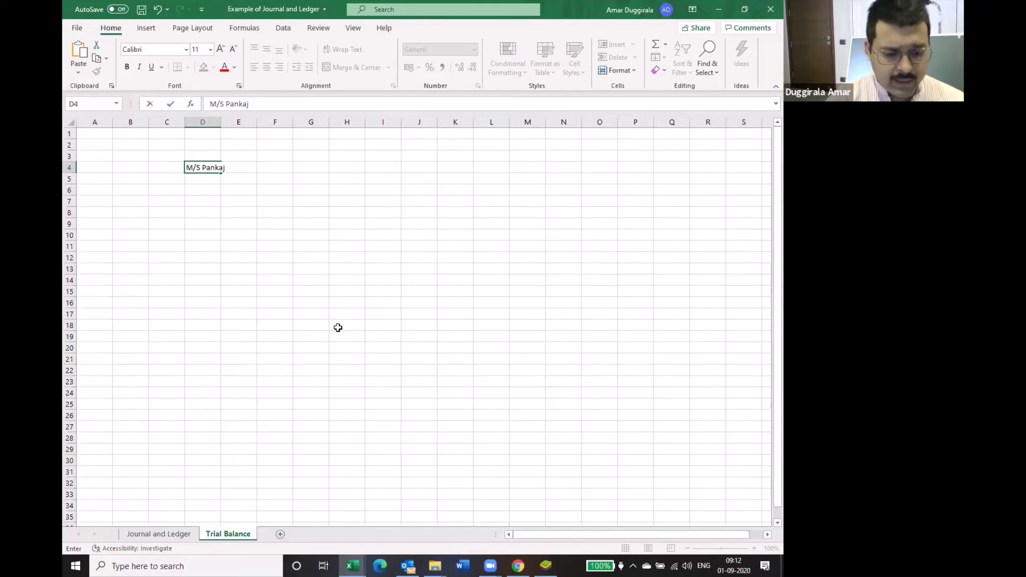
text( & Com)
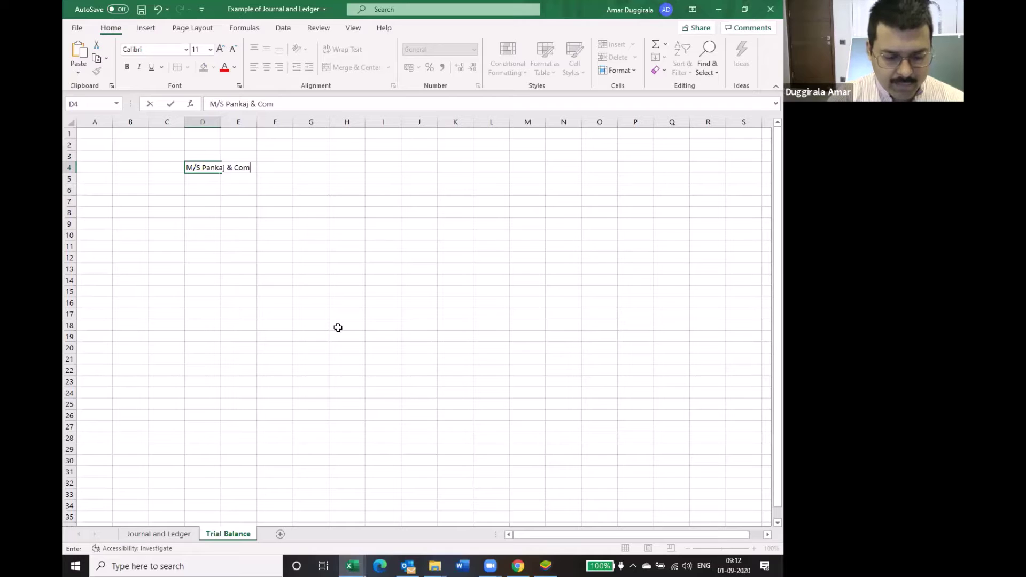
text(pany)
key(Return)
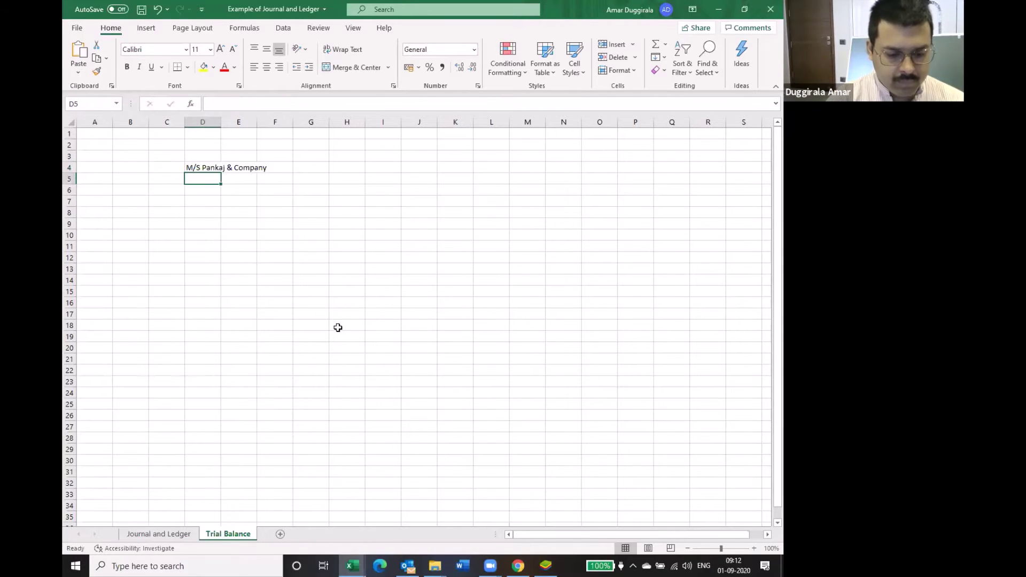
- Enter the statement title "Trail Balance" in cell D5, directly below the company heading
text(Traial)
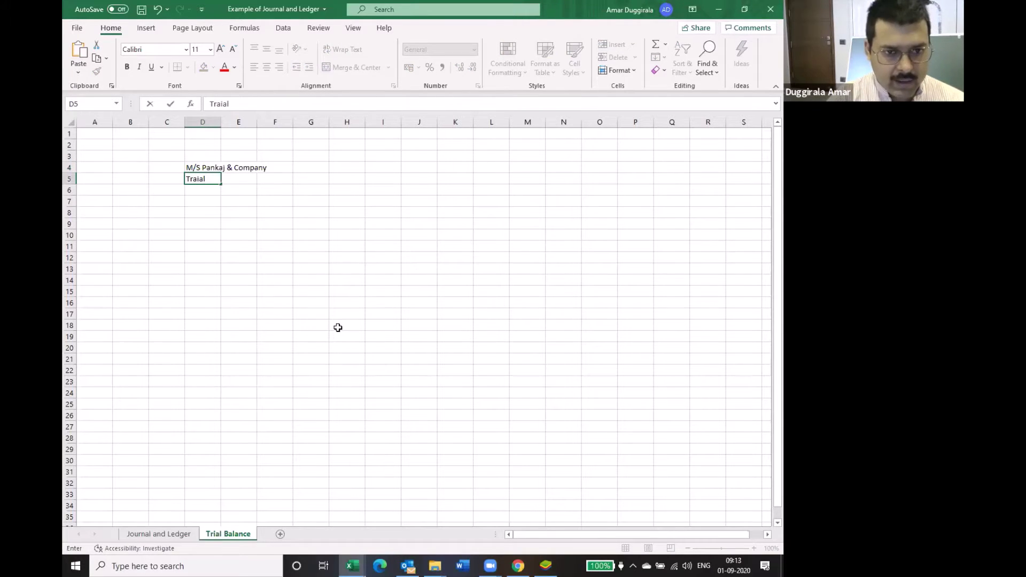
key(BackSpace)
key(BackSpace)
text(l Balance)
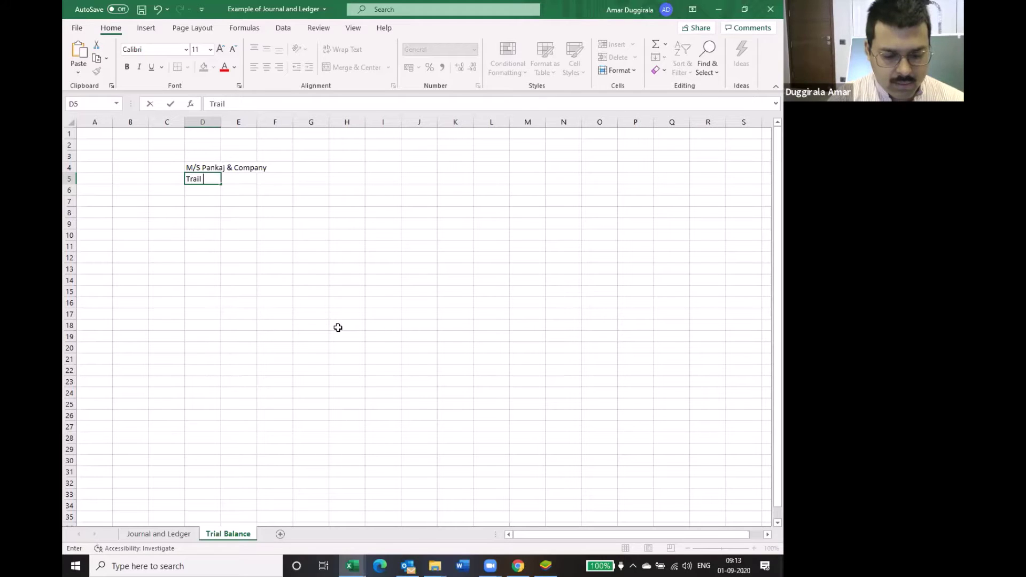
key(Return)
- Begin the date line in cell D6 with the words "As on"
text(Ason)
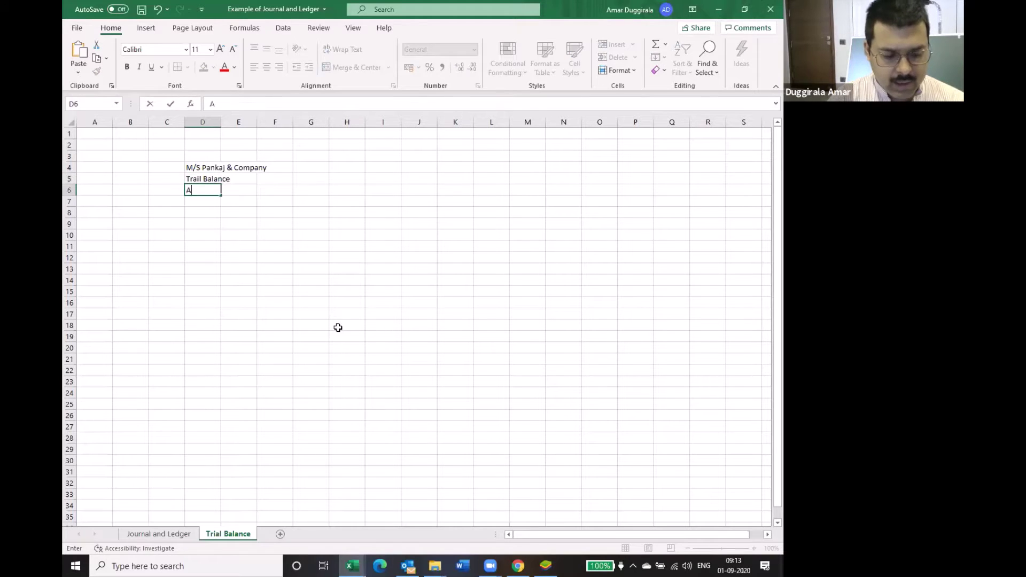
key(BackSpace)
key(BackSpace)
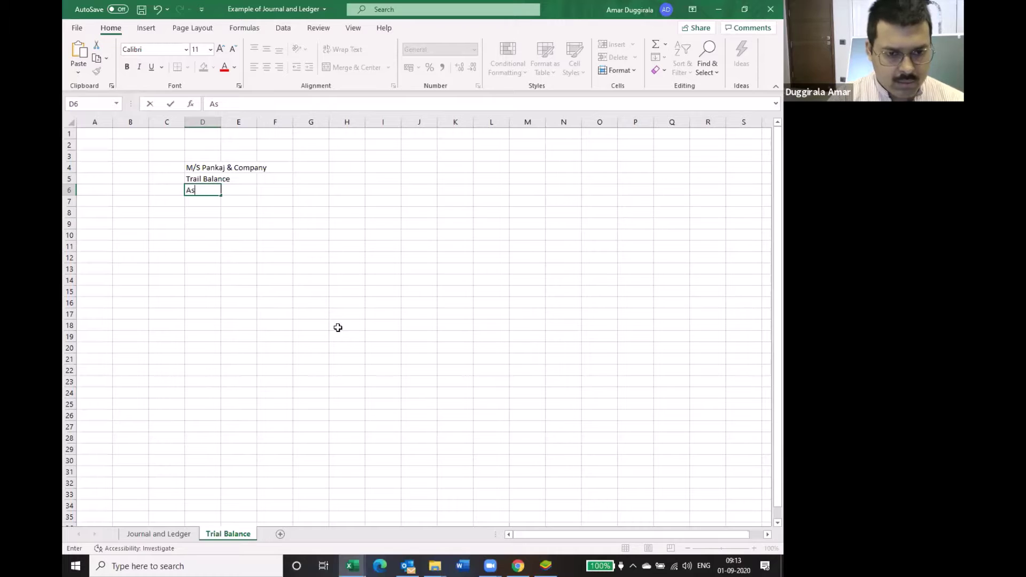
text(on)
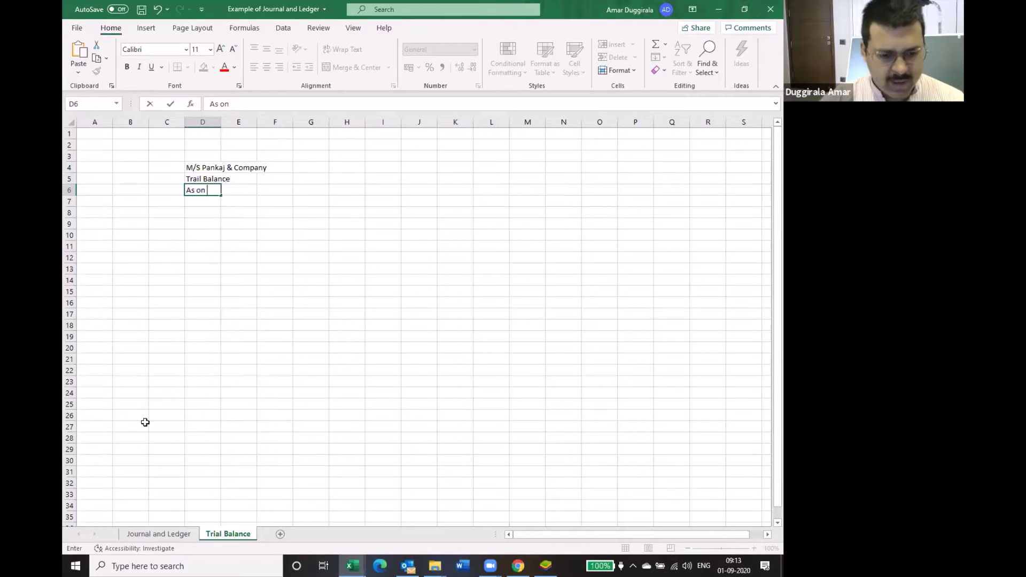
- Check the date in the Journal and Ledger sheet's ledger heading and complete D6 on the Trial Balance sheet as "As on 31st January 1999"
click(171, 534)
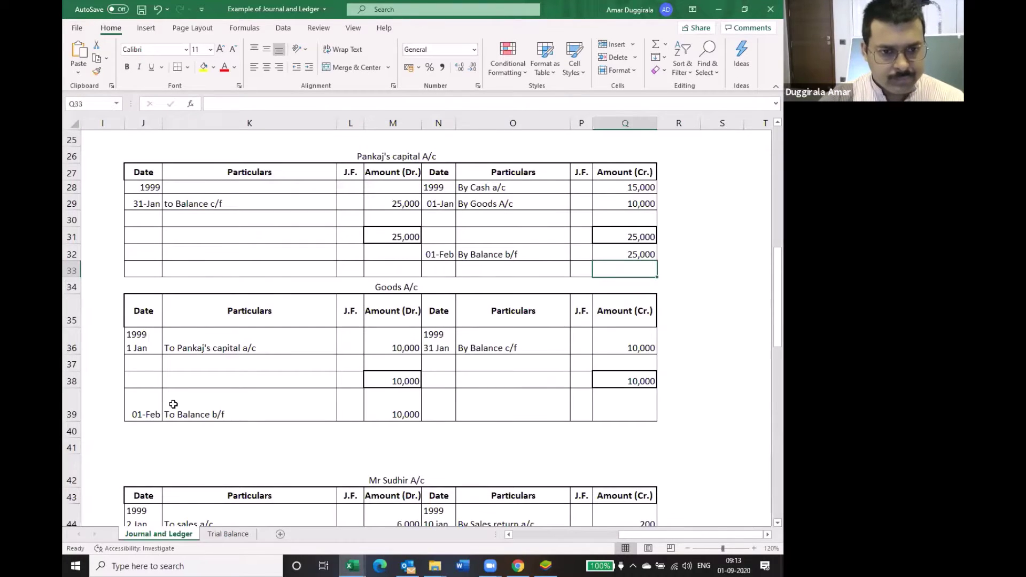
scroll(173, 404, up, 8)
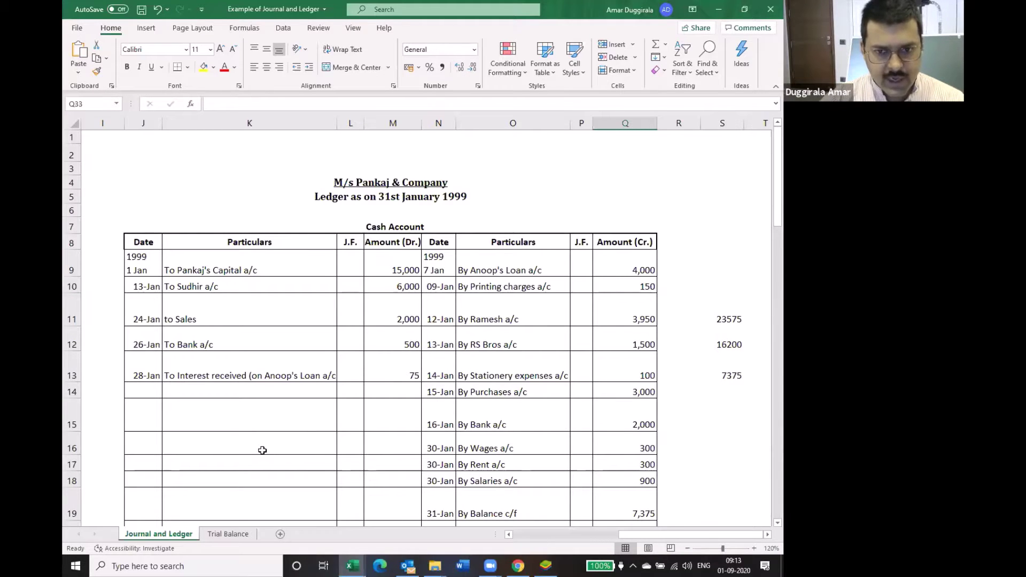
click(241, 534)
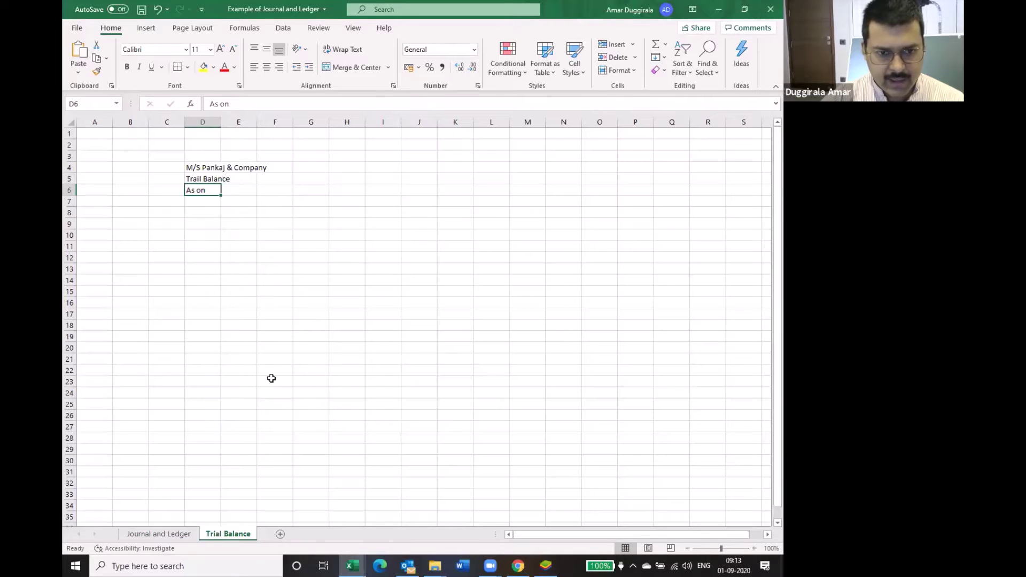
double_click(214, 188)
text(3)
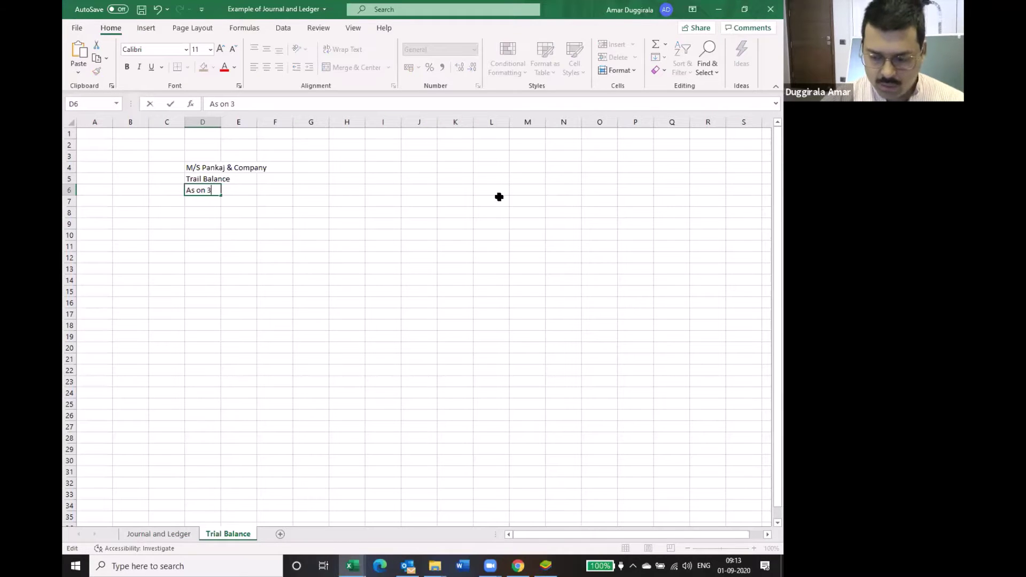
text(1st Ja)
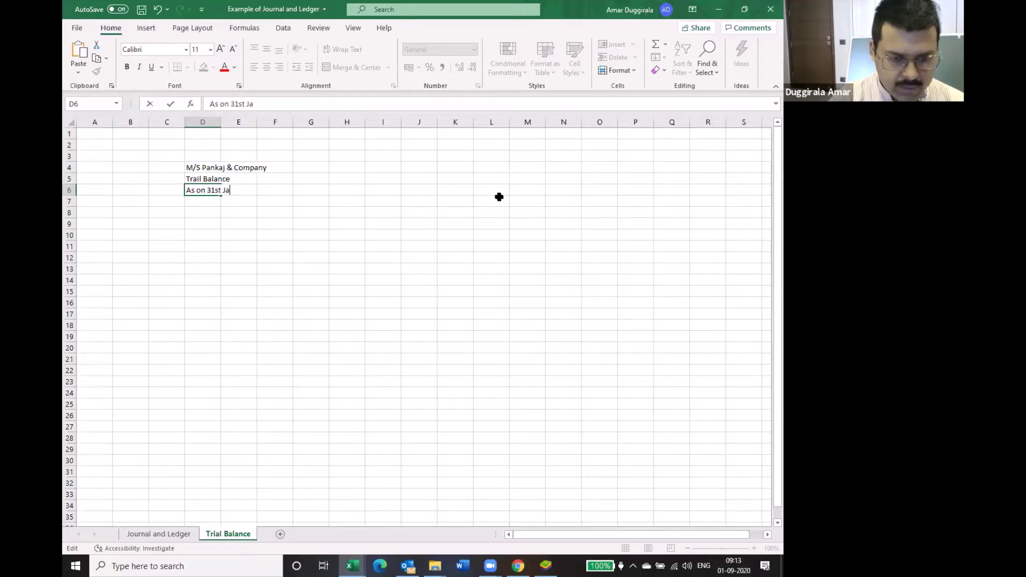
text(nuary )
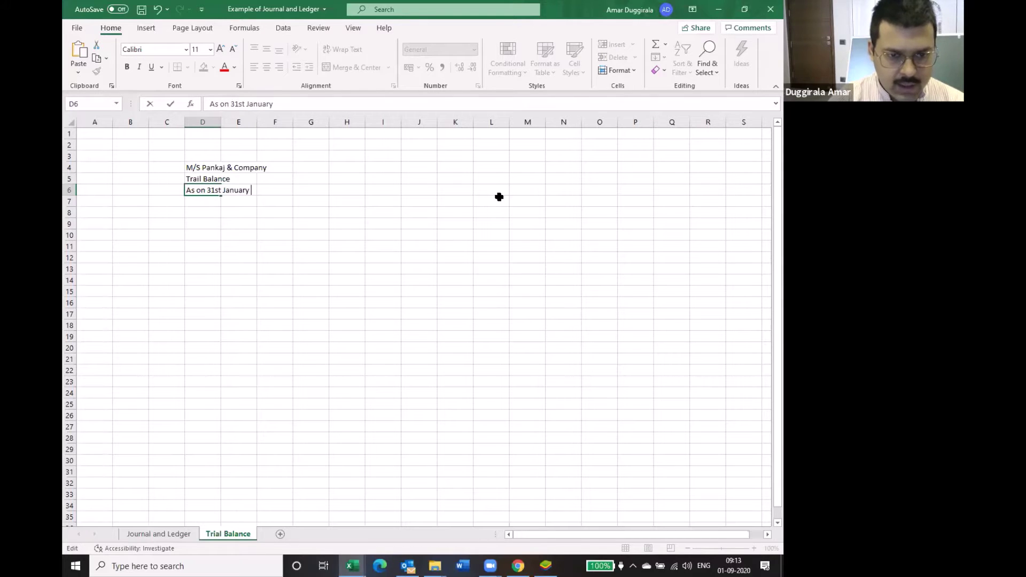
text(1999)
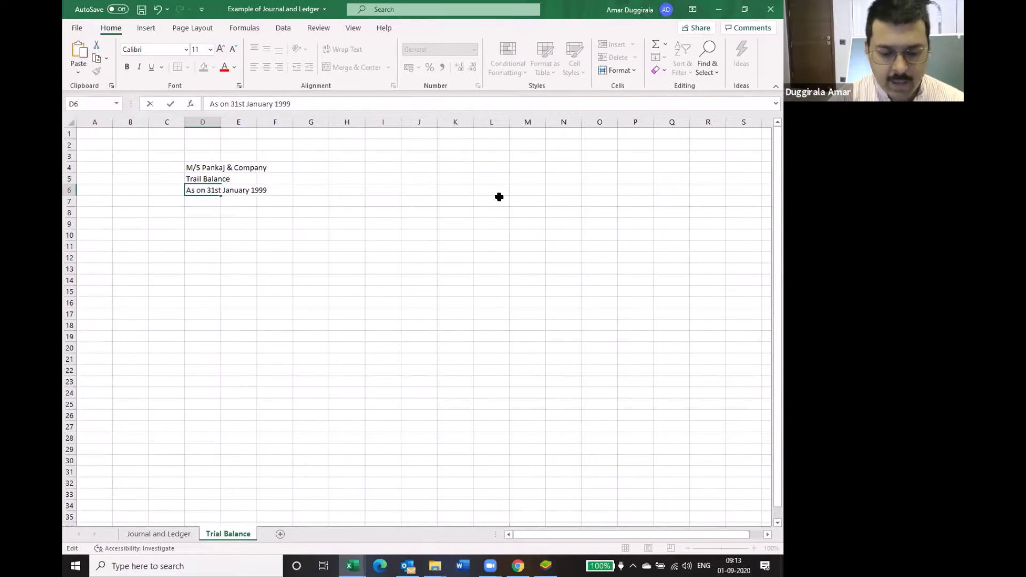
key(Return)
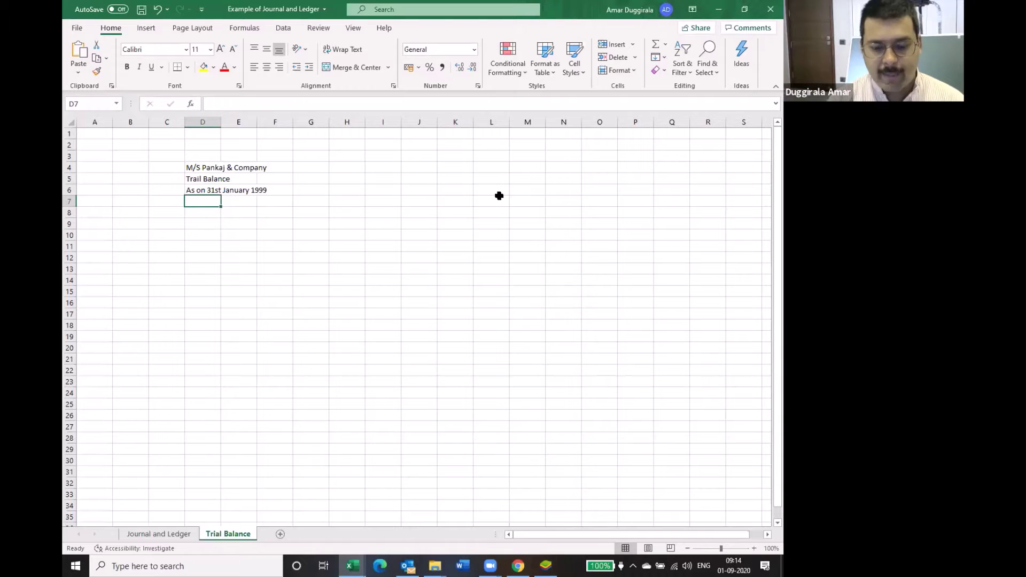
- Correct the spelling of the statement title in cell D5 to "Trial Balance"
key(Up)
key(Up)
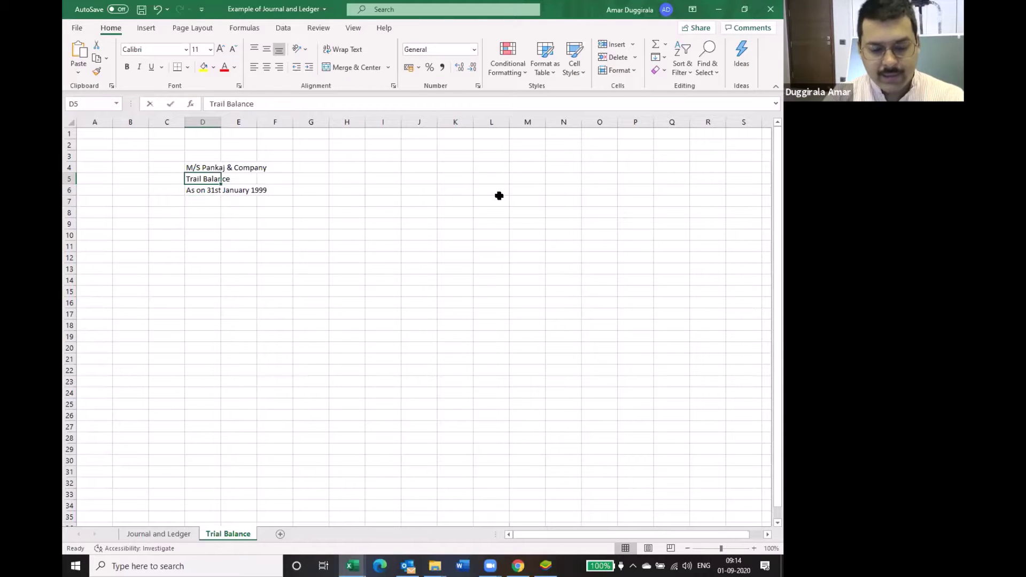
key(F2)
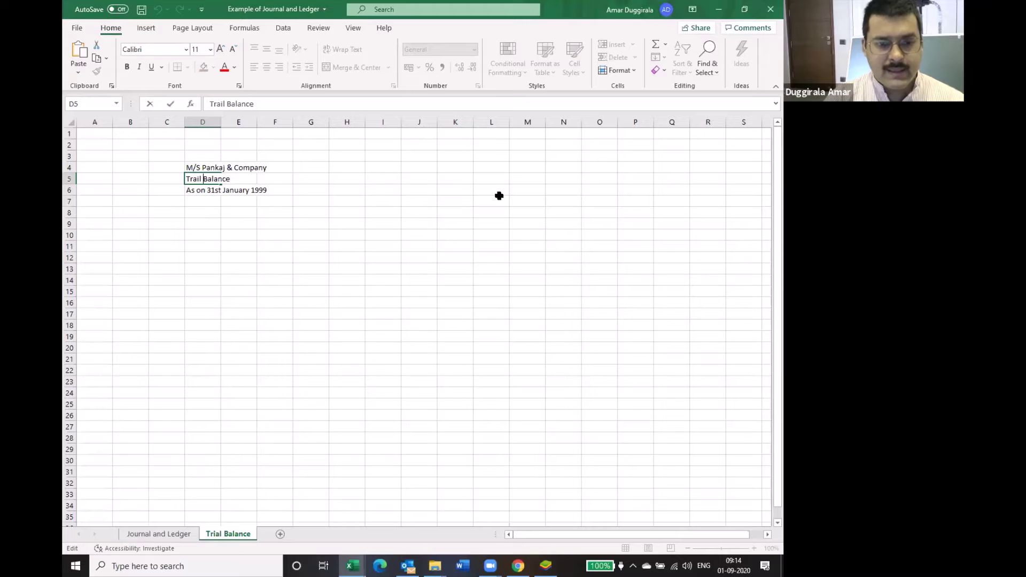
key(BackSpace)
key(BackSpace)
key(BackSpace)
key(BackSpace)
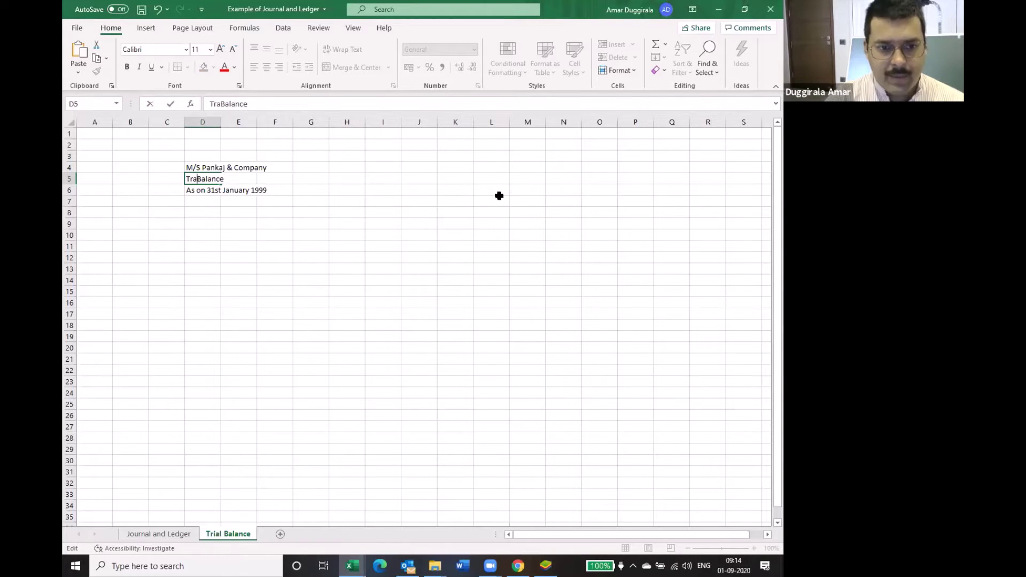
text(ial)
key(Return)
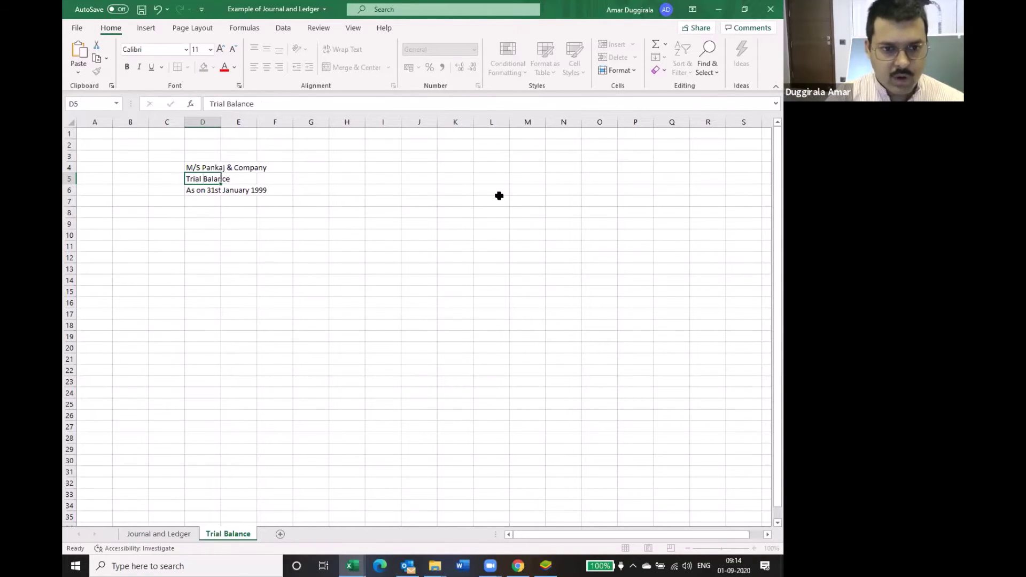
- Enter the first column heading "Particulars / Details / Accounts" in cell D8, leaving row 7 blank
key(Return)
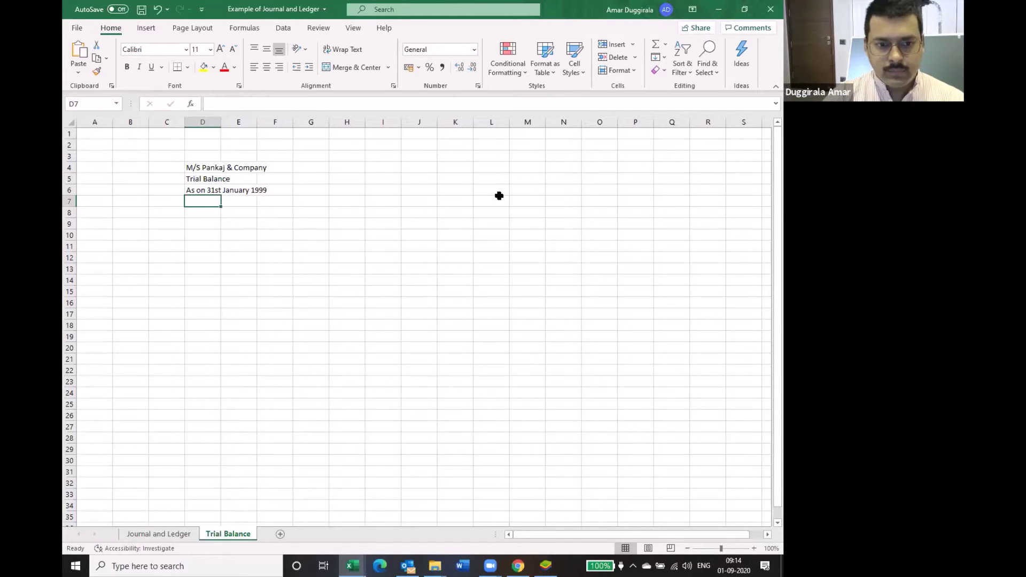
key(Return)
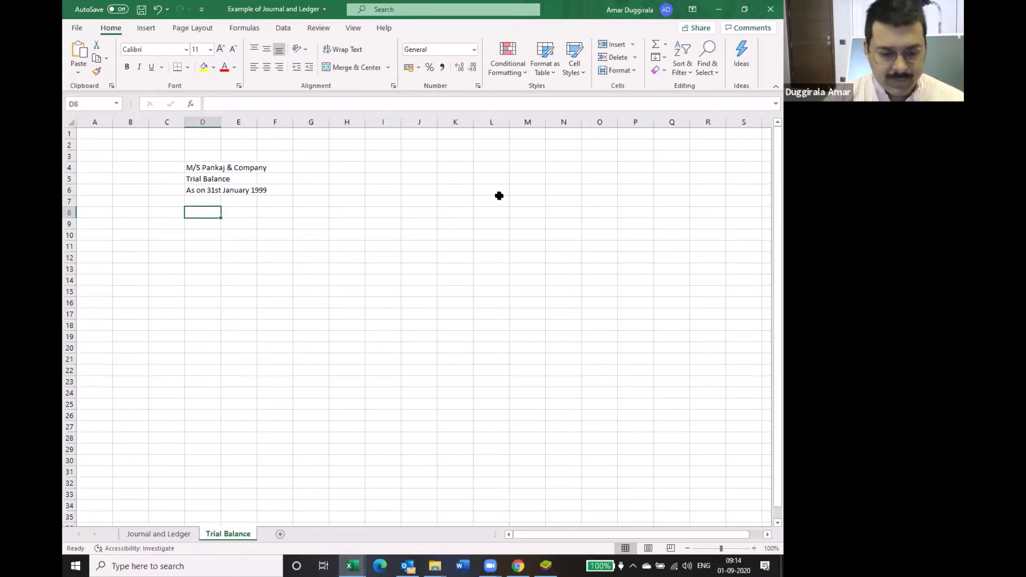
text(Part)
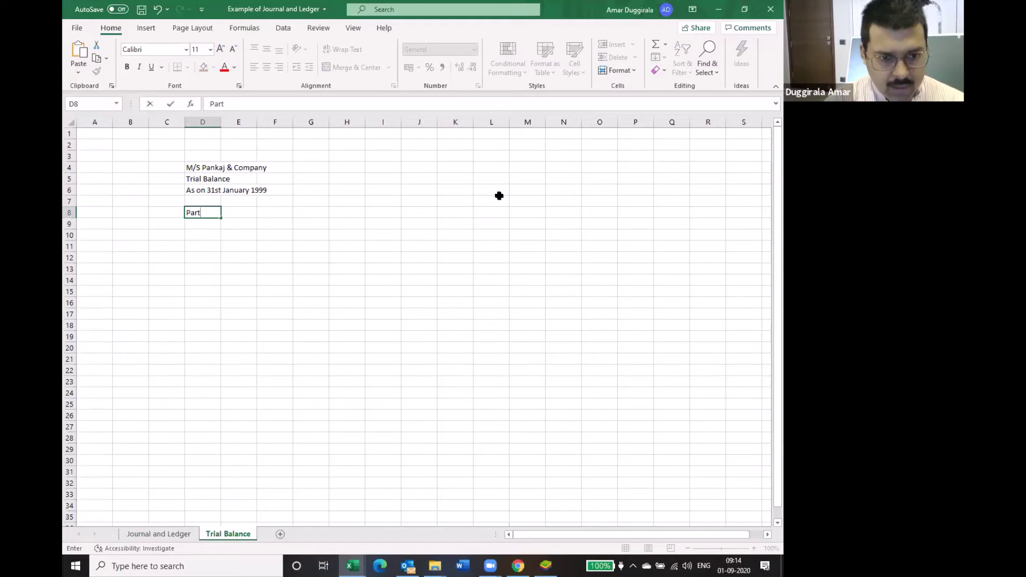
text(icu)
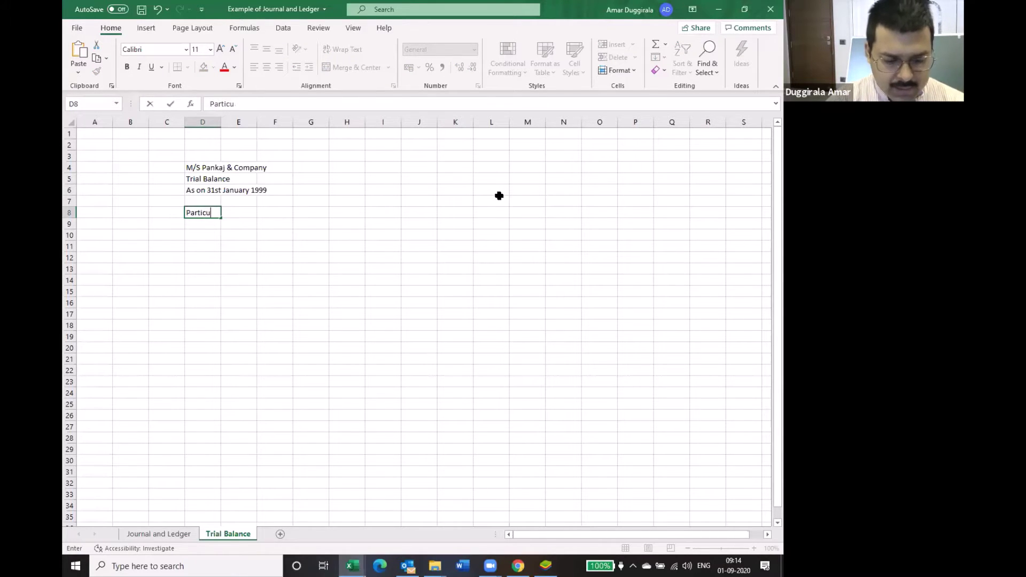
text(lars / Details)
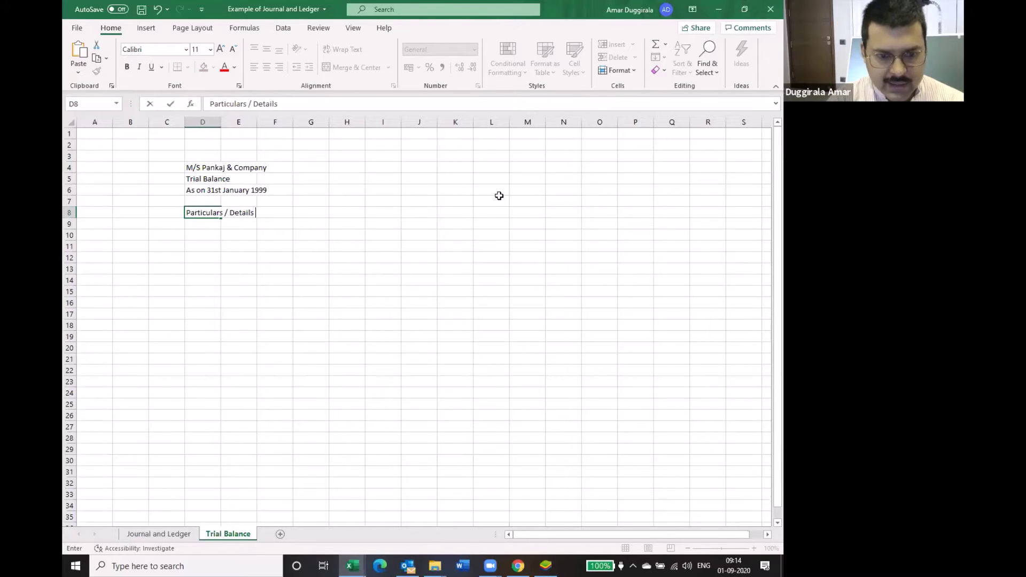
text(/ Accounts)
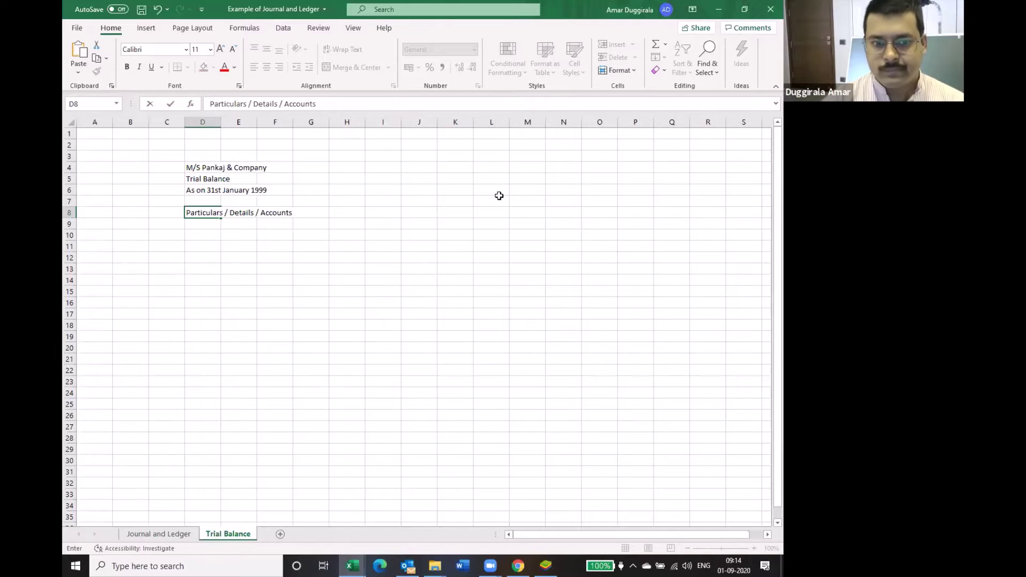
key(Tab)
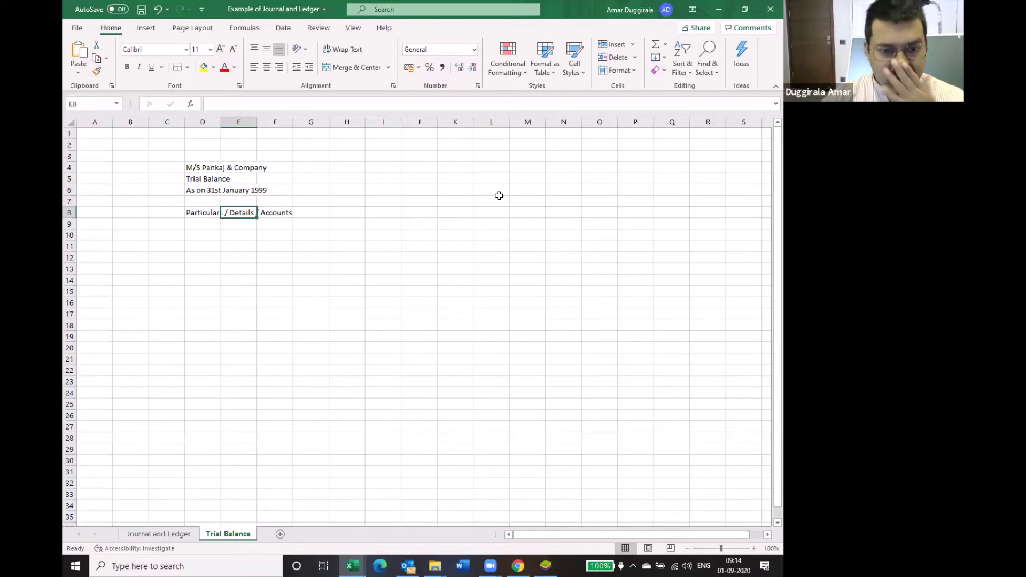
- Enter the column headings "Amount (Dr)" in cell E8 and "Amount (Cr.)" in cell F8
text(Amoutn)
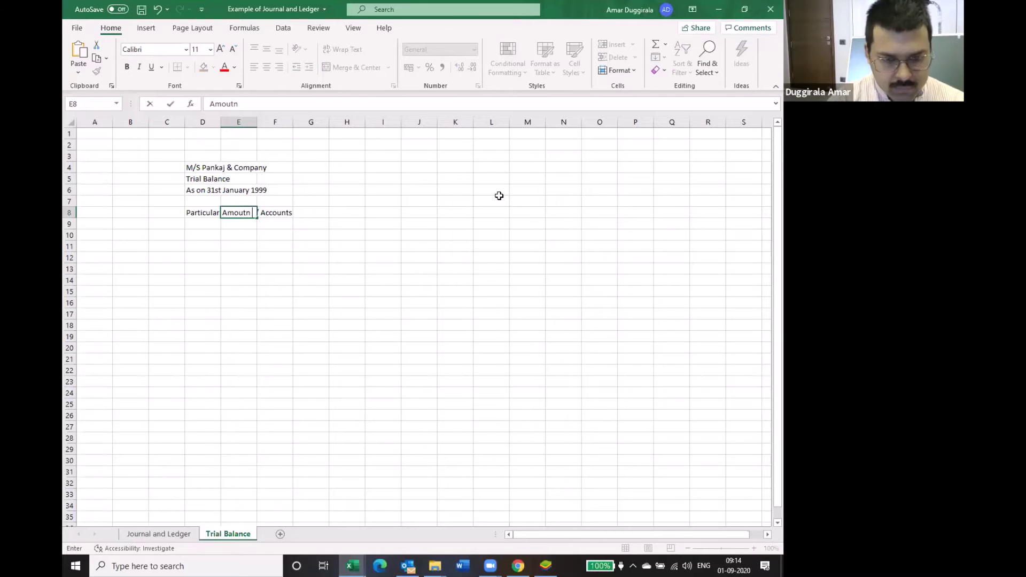
key(BackSpace)
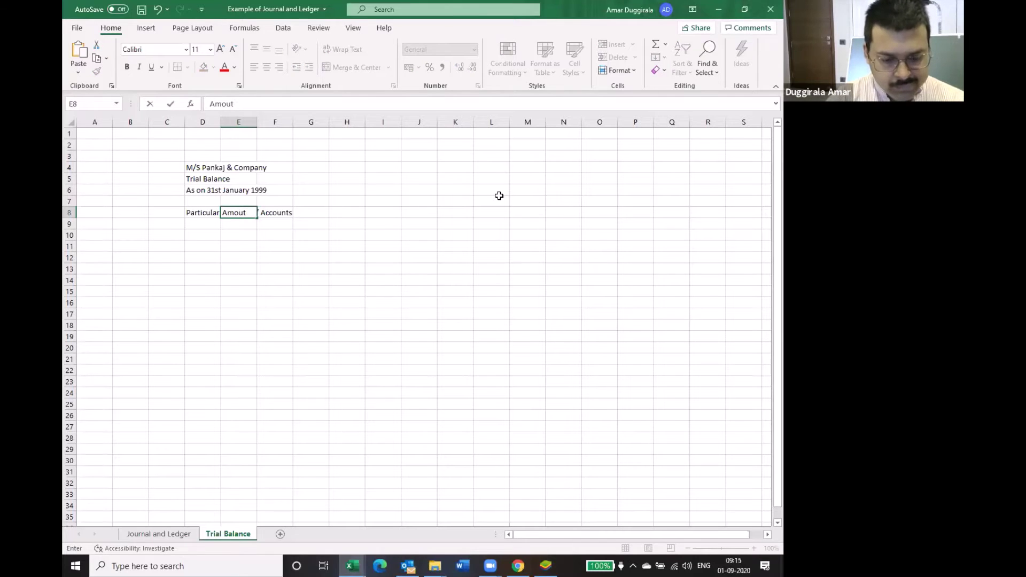
text(nt (Dr)
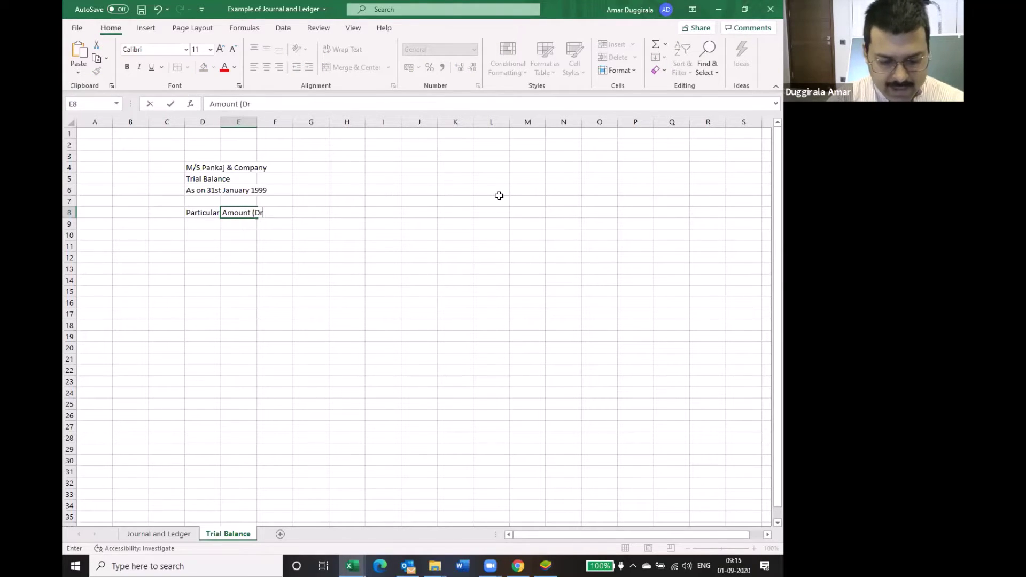
text())
key(Tab)
text(Am)
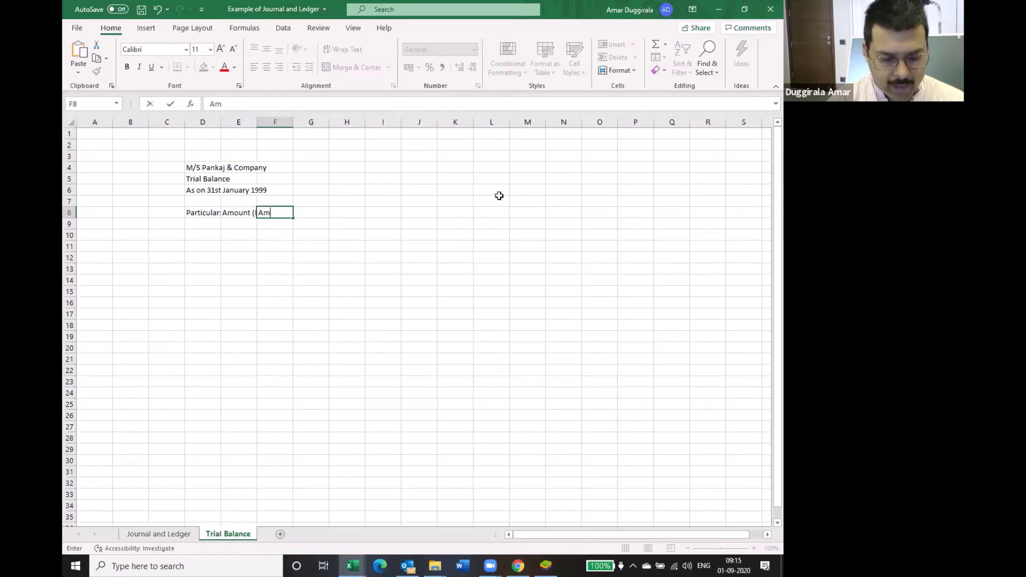
text(ount (Cr)
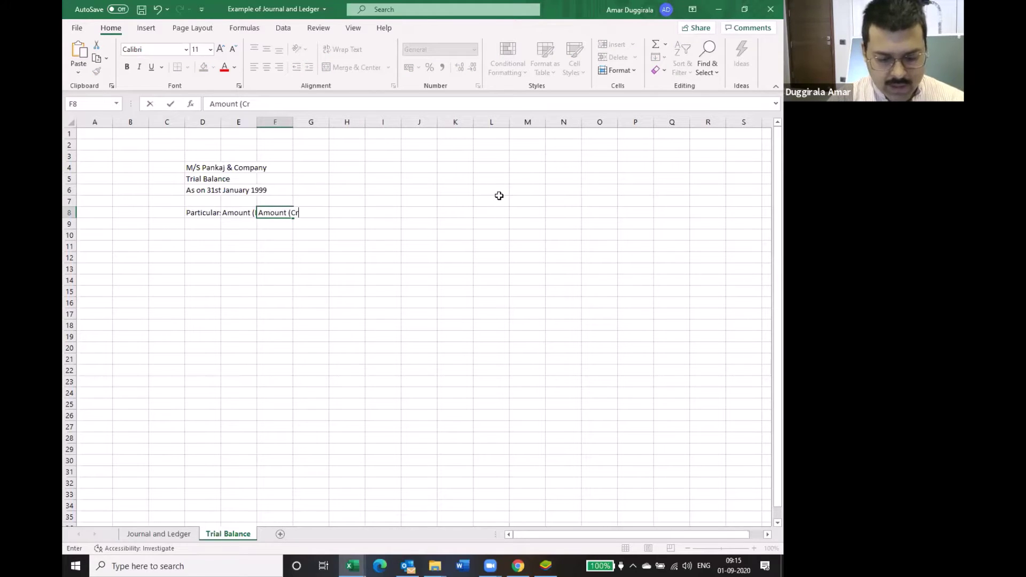
text(.))
key(Return)
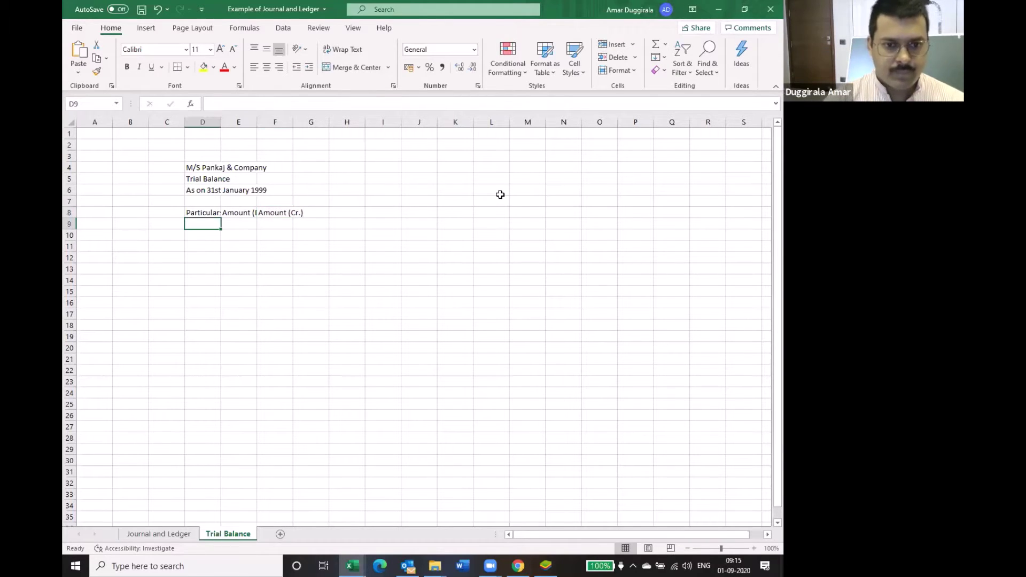
- Add the missing full stop to the debit heading in cell E8 so it reads "Amount (Dr.)"
key(Up)
key(Right)
text(3)
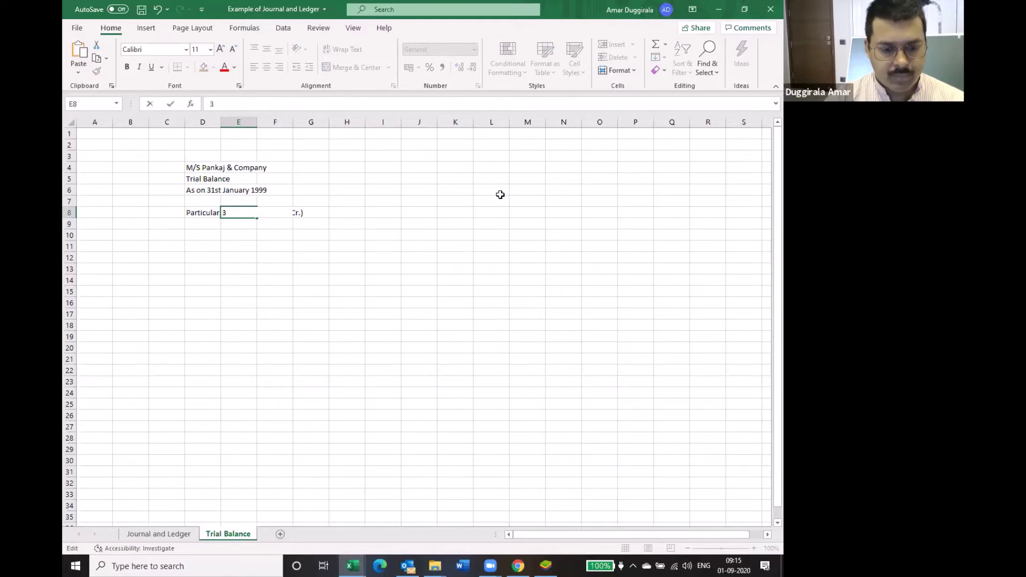
key(Escape)
key(F2)
key(Left)
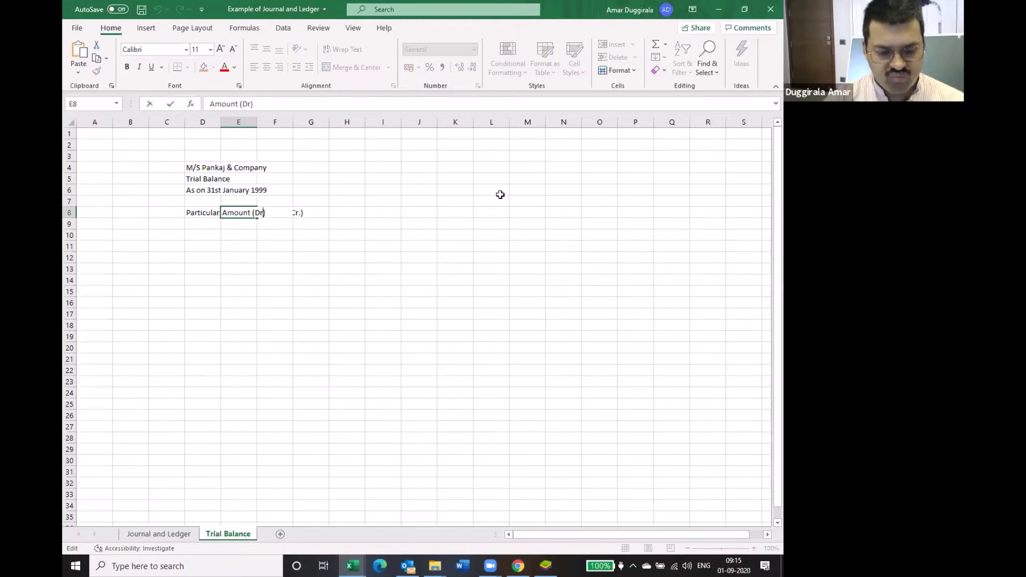
text(.)
key(Tab)
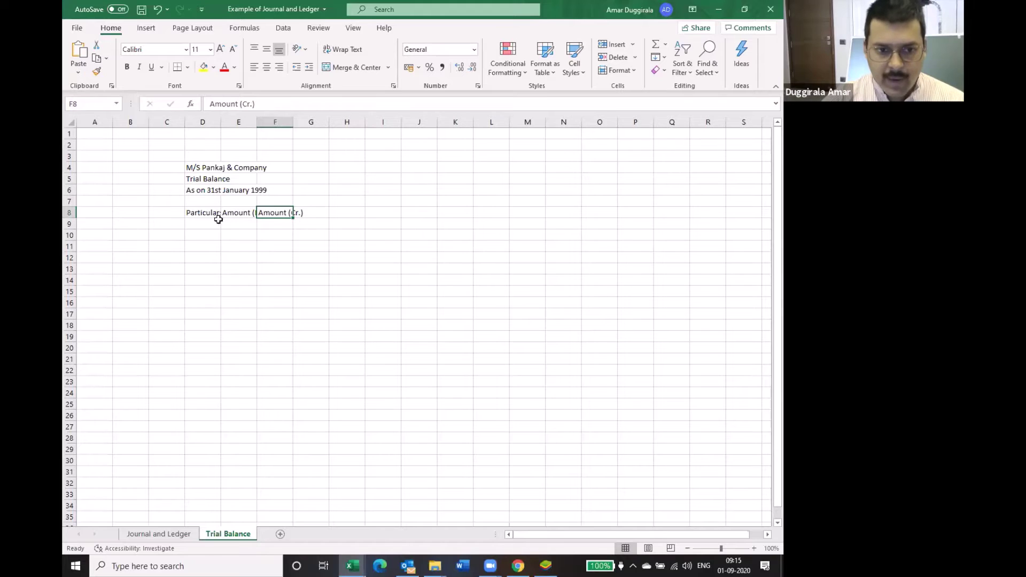
- Widen columns D, E and F so the three headings in row 8 fit in full
click(199, 213)
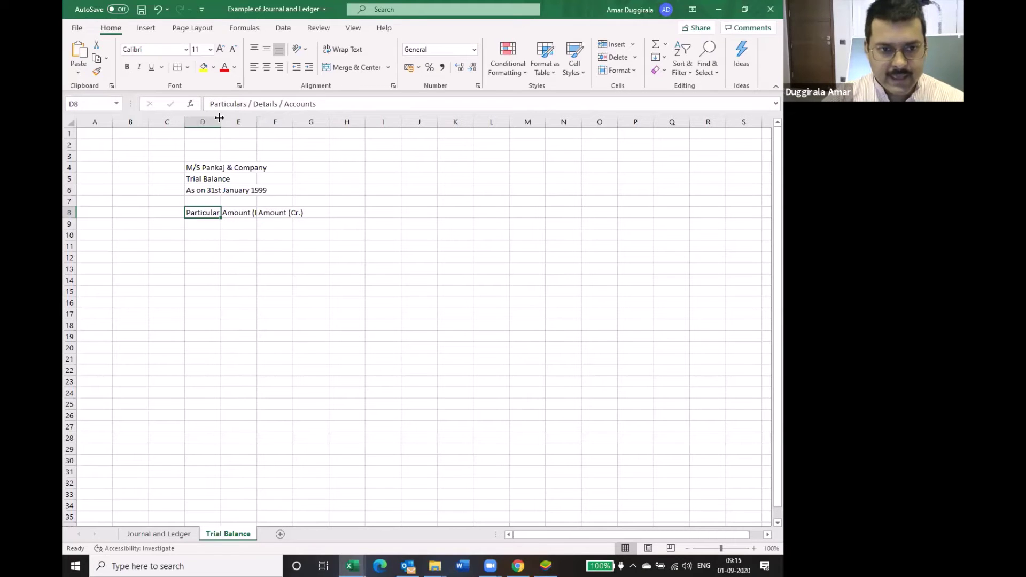
drag(219, 117, 373, 123)
drag(405, 313, 406, 304)
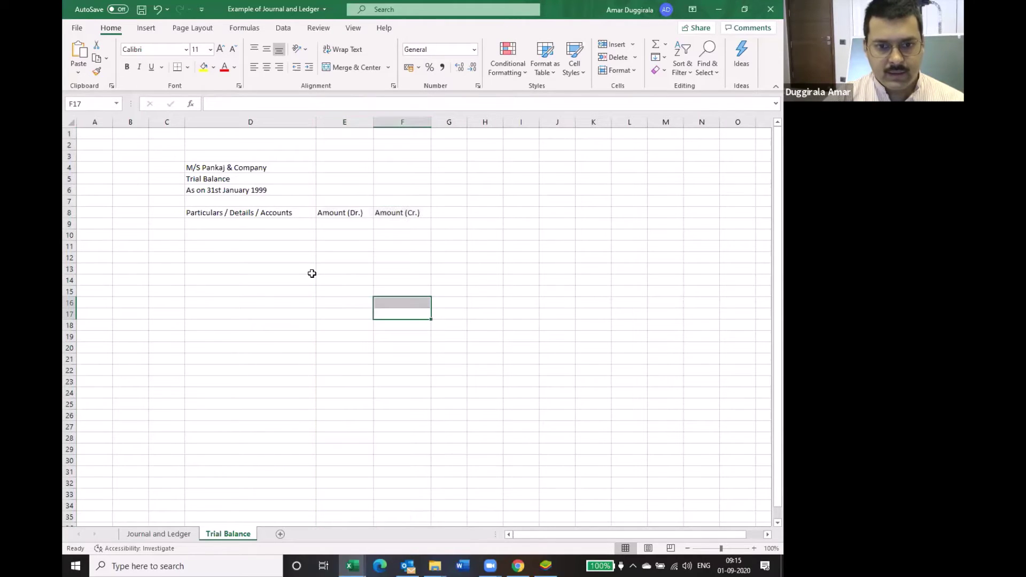
- Apply all borders to the trial balance table range D8:F32
drag(248, 213, 424, 483)
click(187, 67)
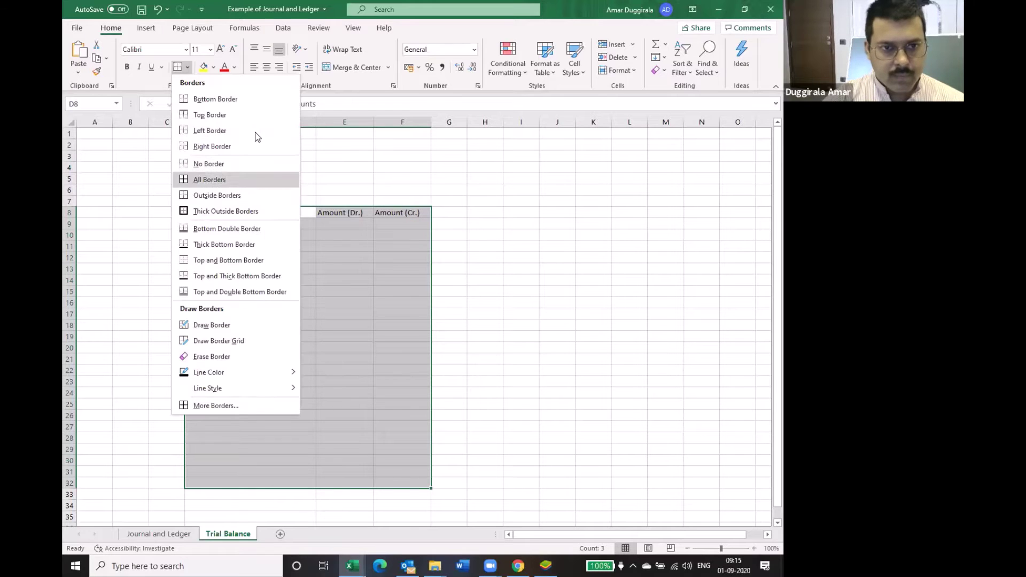
click(251, 176)
- Center the column headings in D8:F8 and make them bold
drag(251, 216, 406, 214)
click(267, 67)
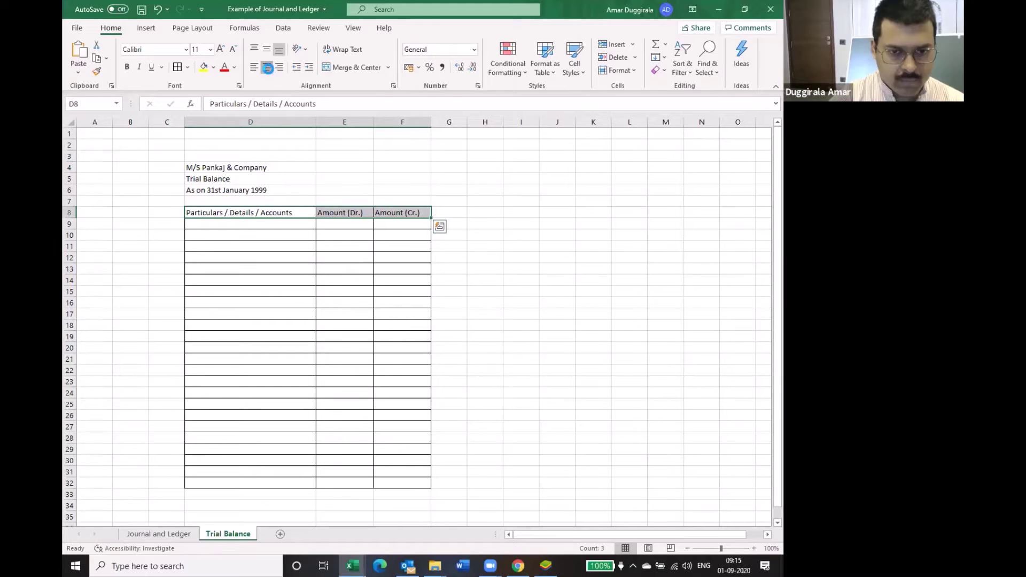
key(ctrl+b)
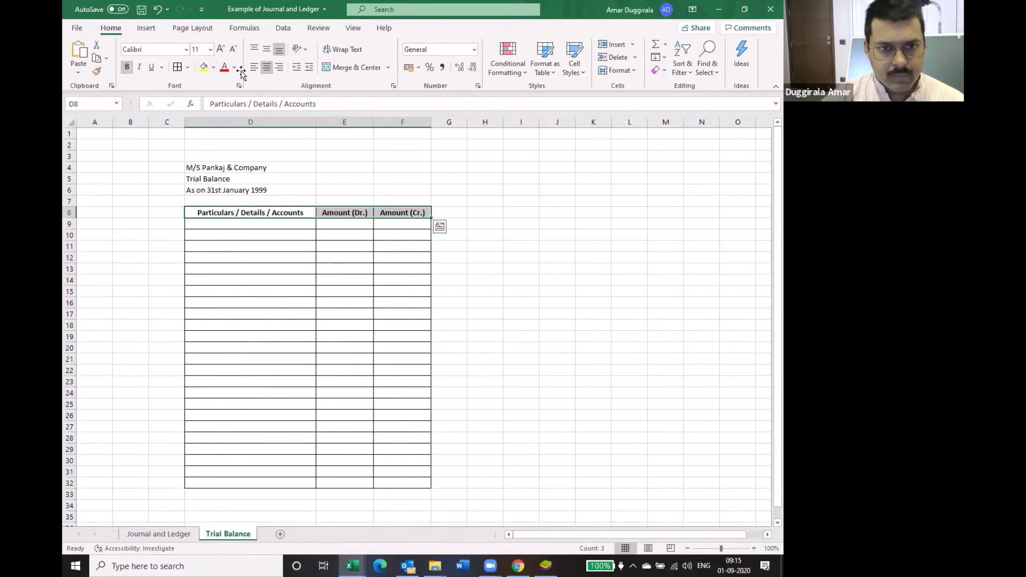
- Merge and center the company name in row 4 across columns D to F
drag(267, 168, 302, 169)
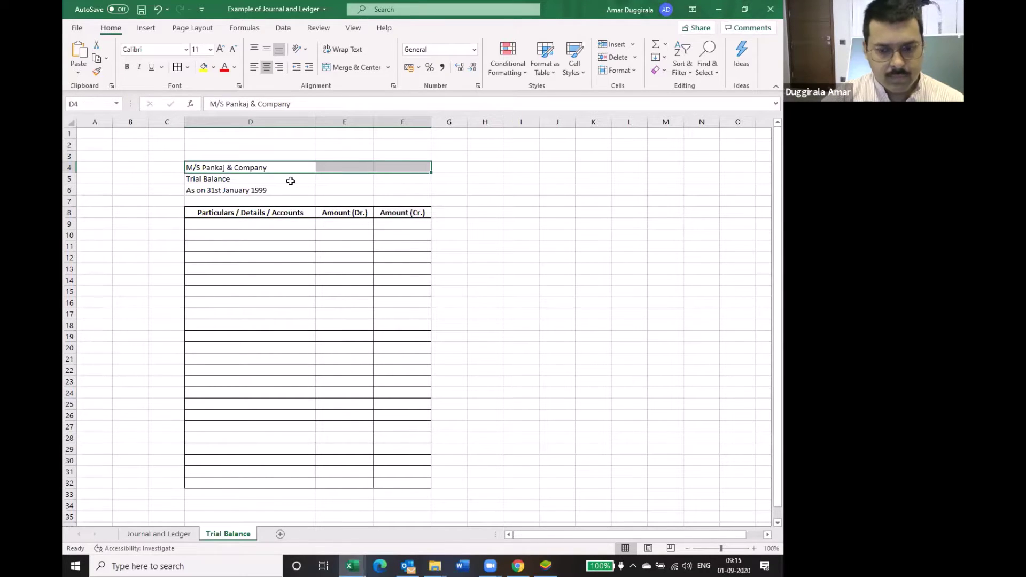
key(alt+h)
key(m)
key(c)
- Merge and center the "Trial Balance" title in row 5 across columns D to F
click(289, 184)
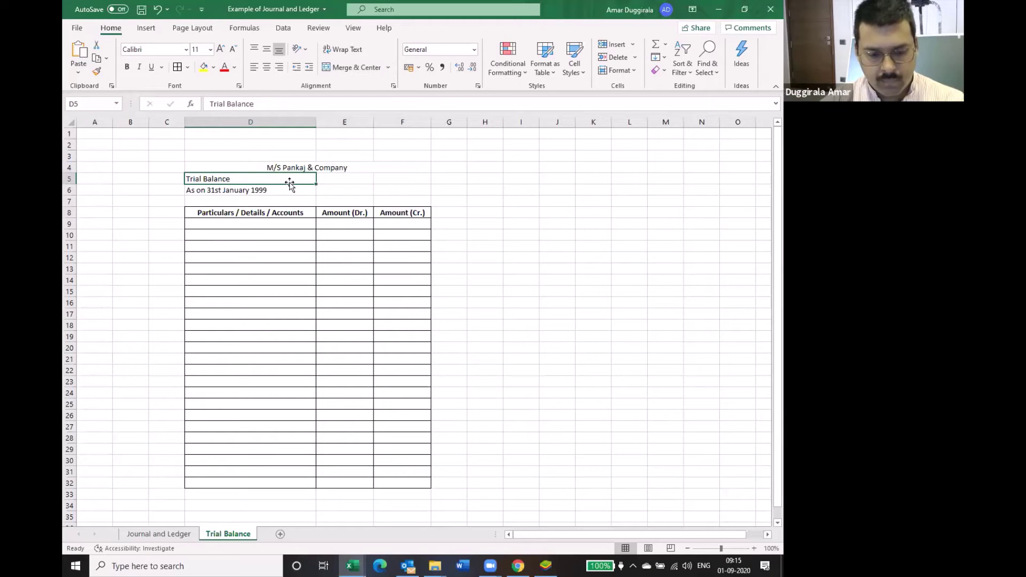
key(shift+Right)
key(shift+Right)
key(alt+h)
key(m)
key(c)
- Merge and center the "As on 31st January 1999" line in row 6 across columns D to F
key(Down)
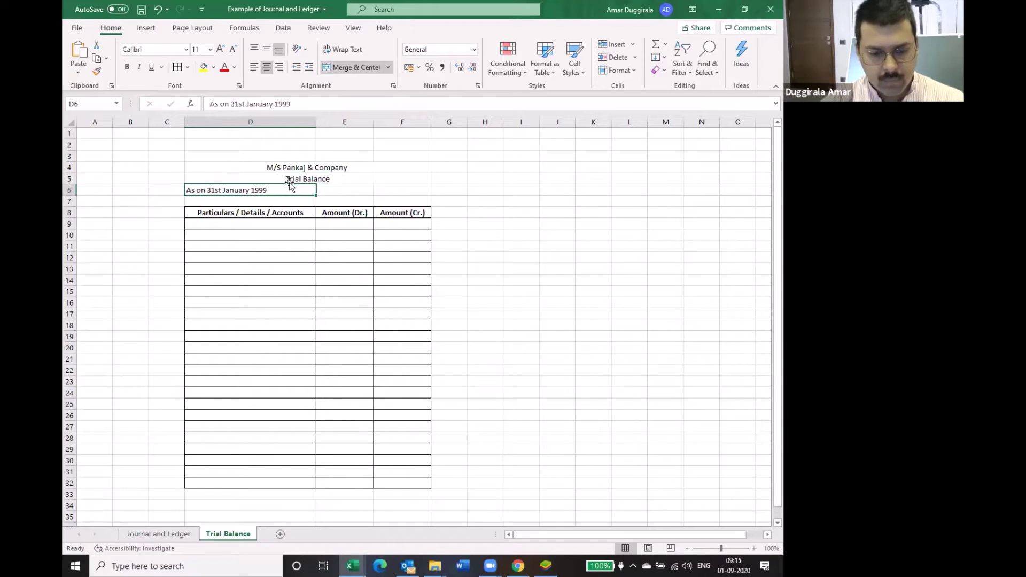
key(shift+Right)
key(shift+Right)
key(alt+h)
key(m)
key(c)
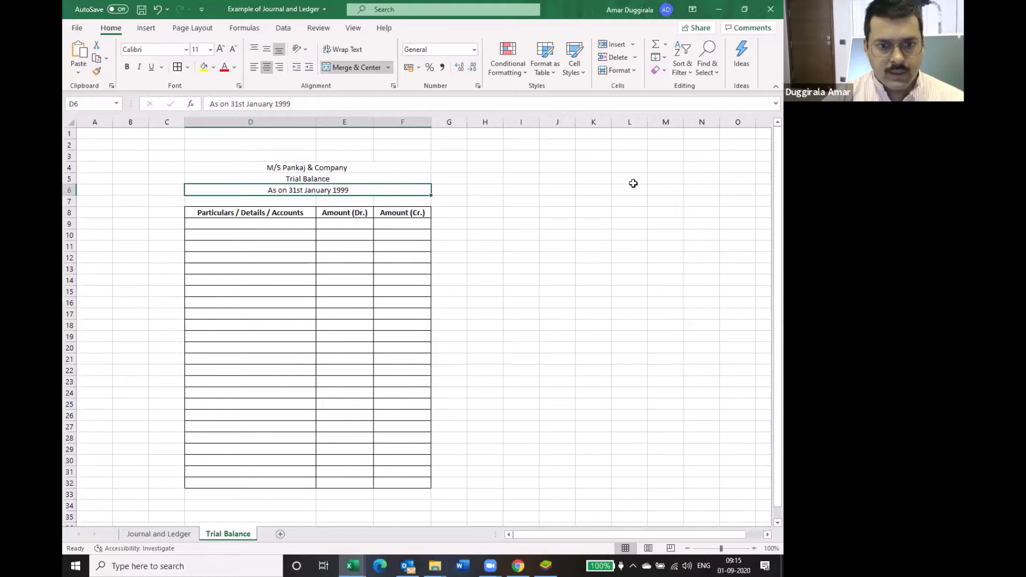
key(Down)
key(Down)
key(Down)
key(Down)
key(Down)
key(Down)
key(Right)
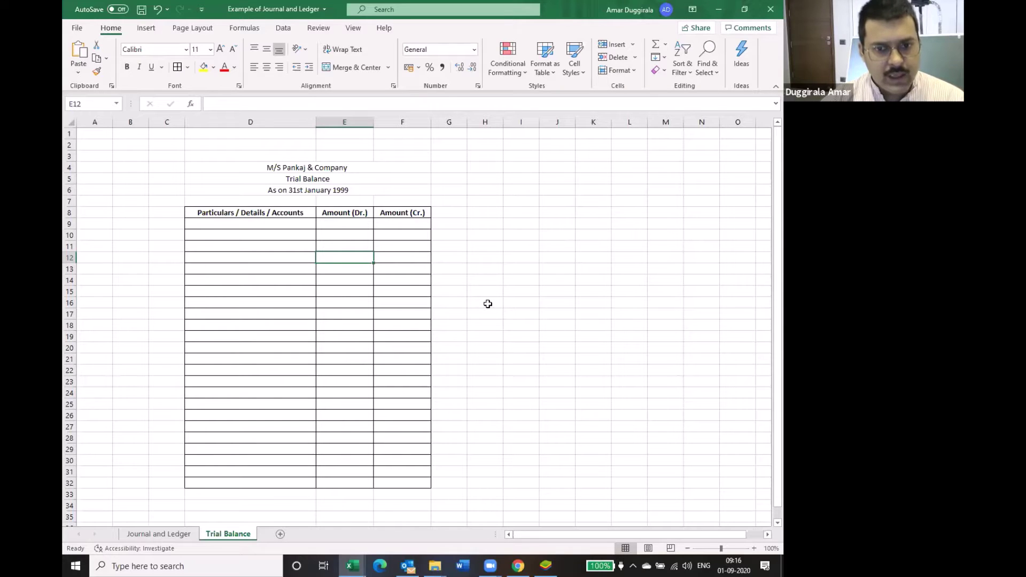
- Examine the journal entries and the Cash Account ledger on the Journal and Ledger sheet
click(152, 534)
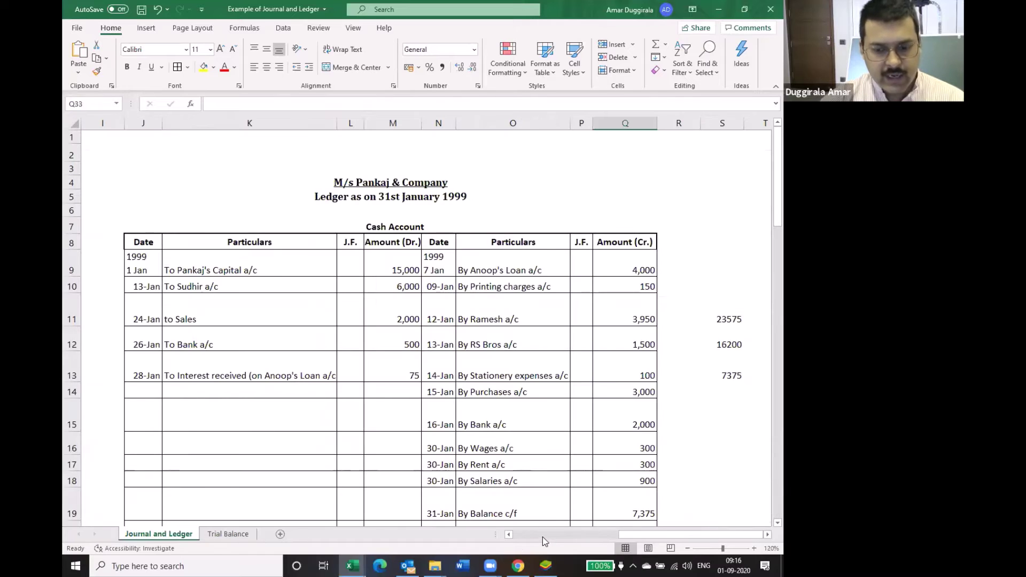
scroll(505, 465, left, 5)
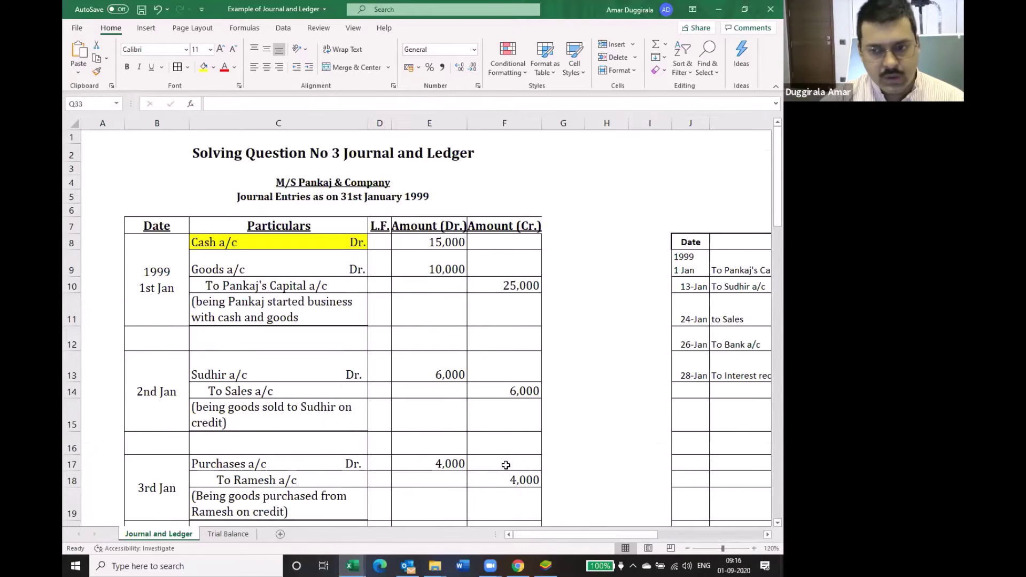
click(768, 536)
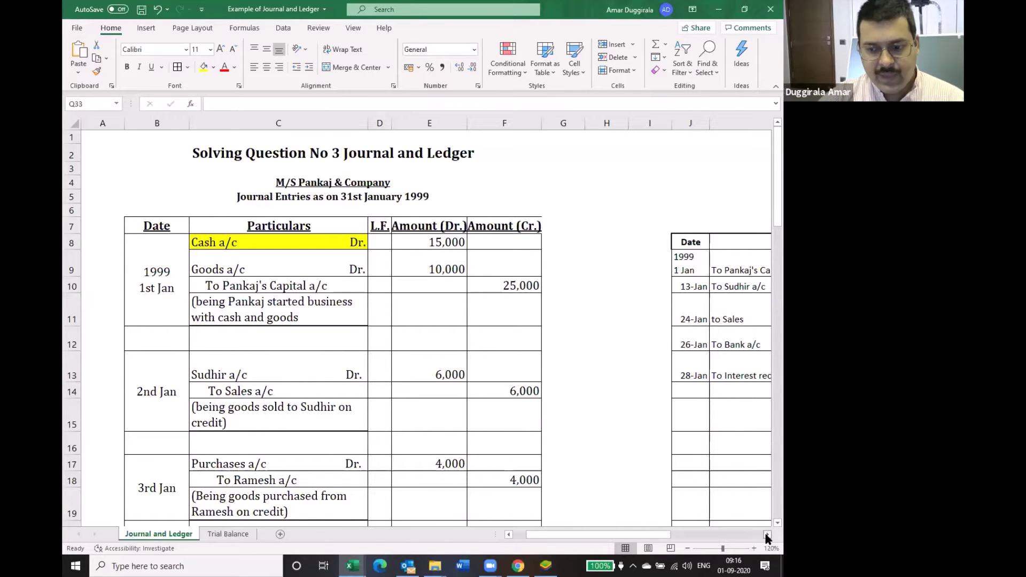
click(768, 536)
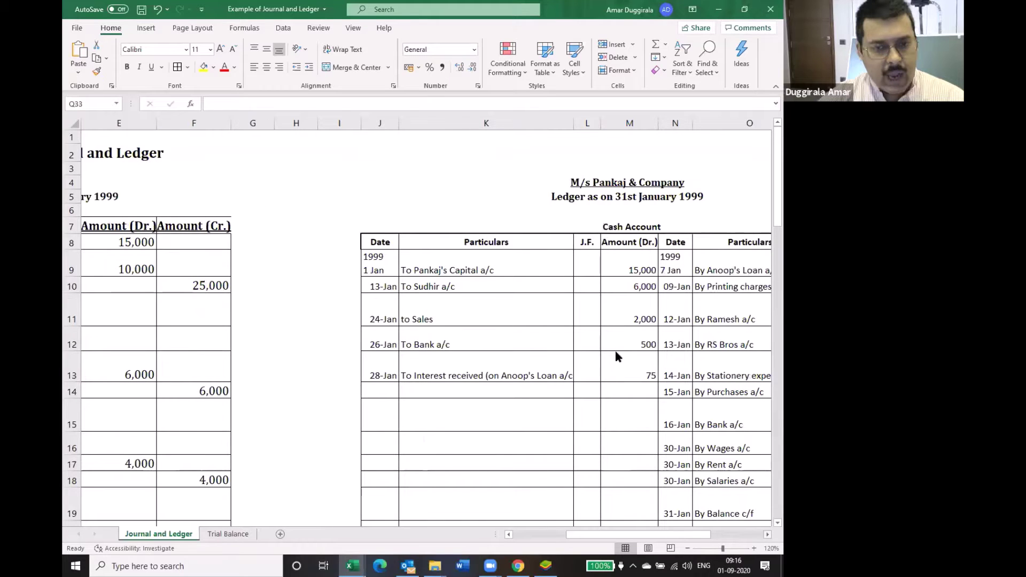
scroll(618, 356, right, 1)
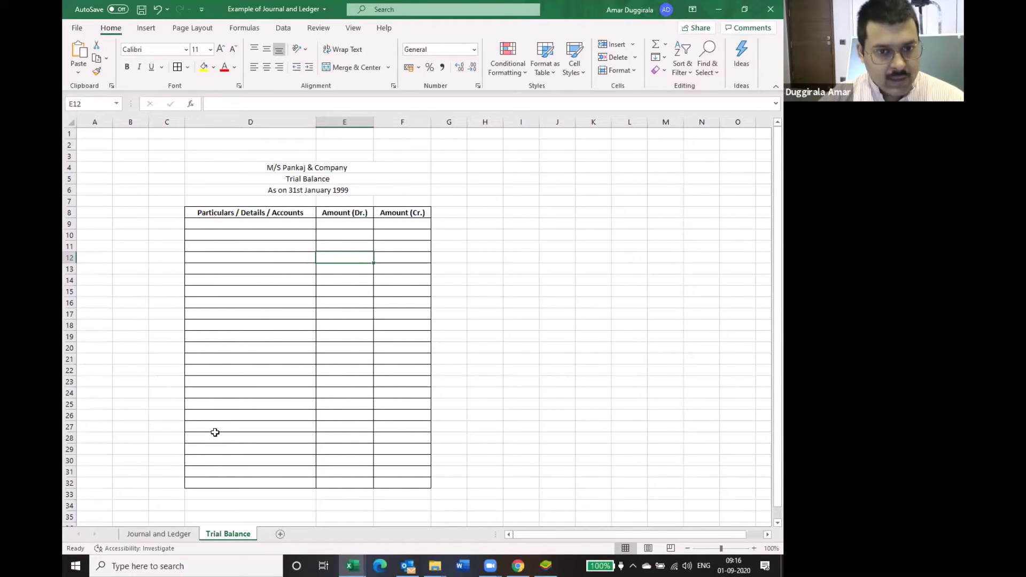
click(160, 535)
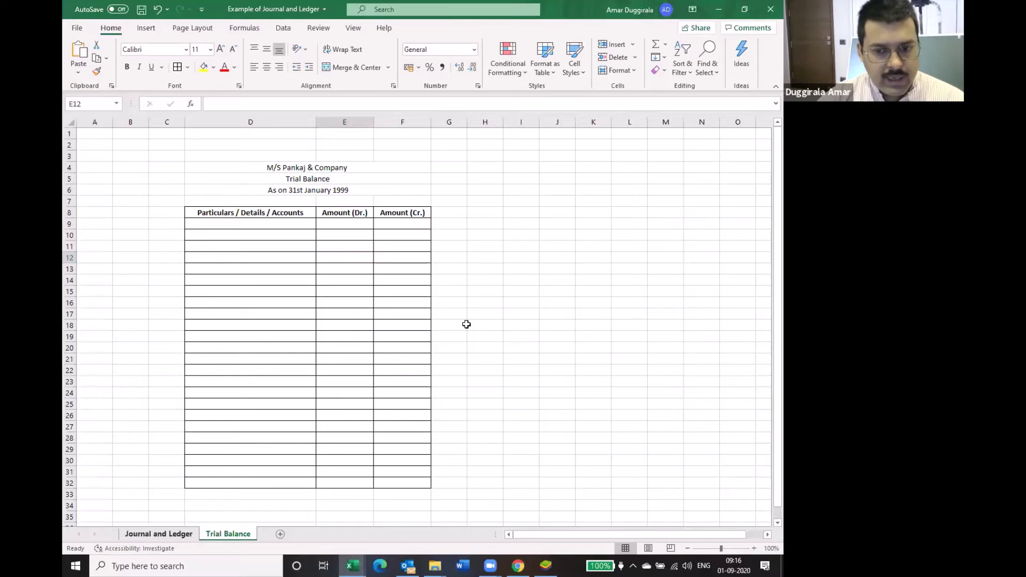
scroll(467, 324, down, 2)
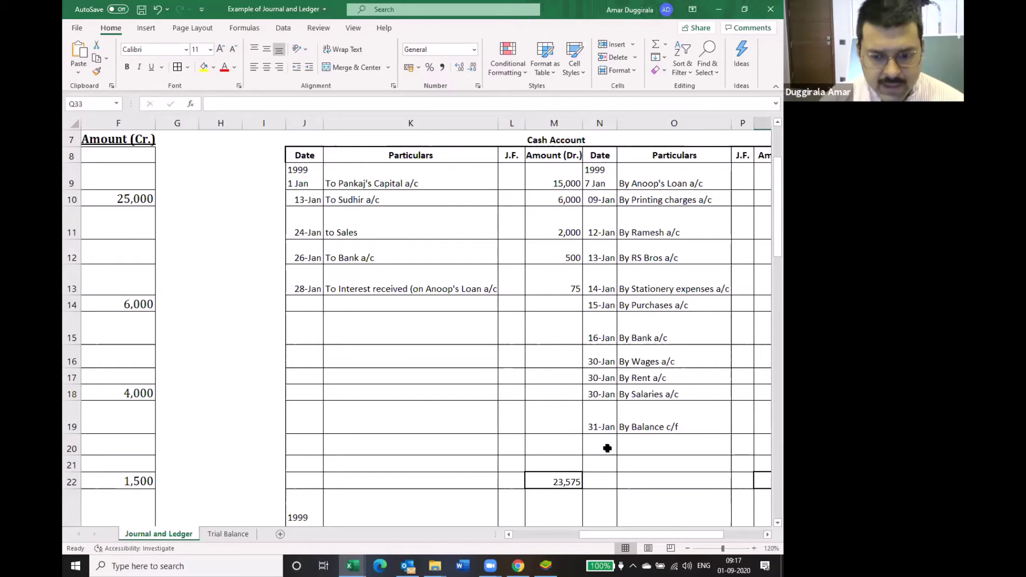
- Examine the 2nd Jan journal entry for Sudhir and Sales with its debit and credit amounts, and the entries that follow
click(534, 536)
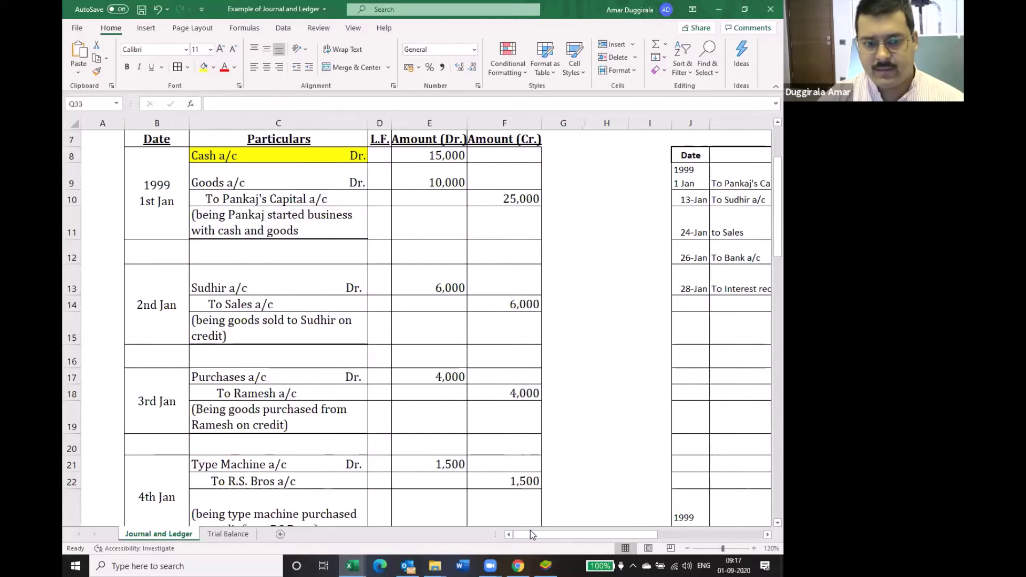
drag(278, 287, 279, 306)
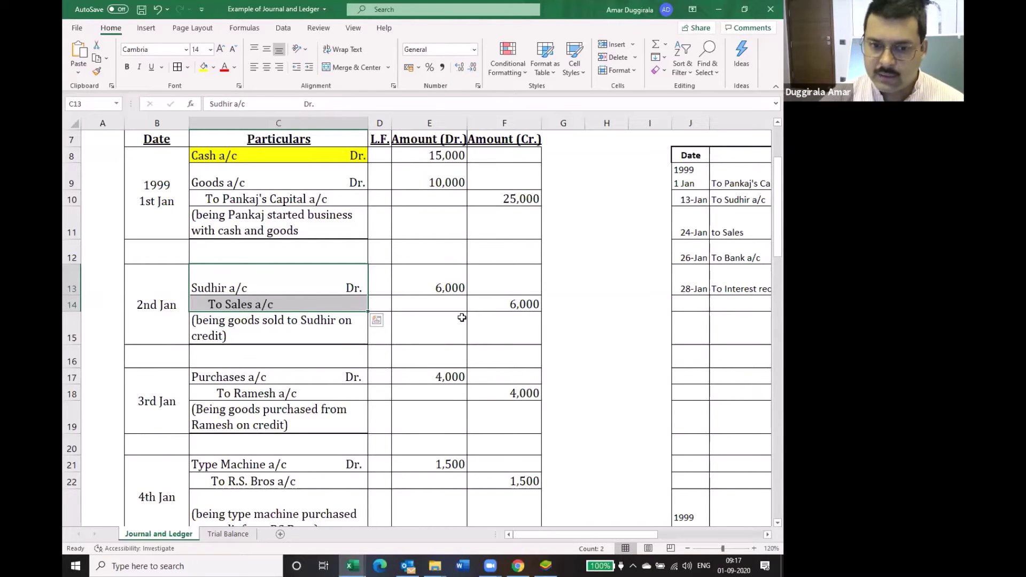
click(442, 285)
click(510, 307)
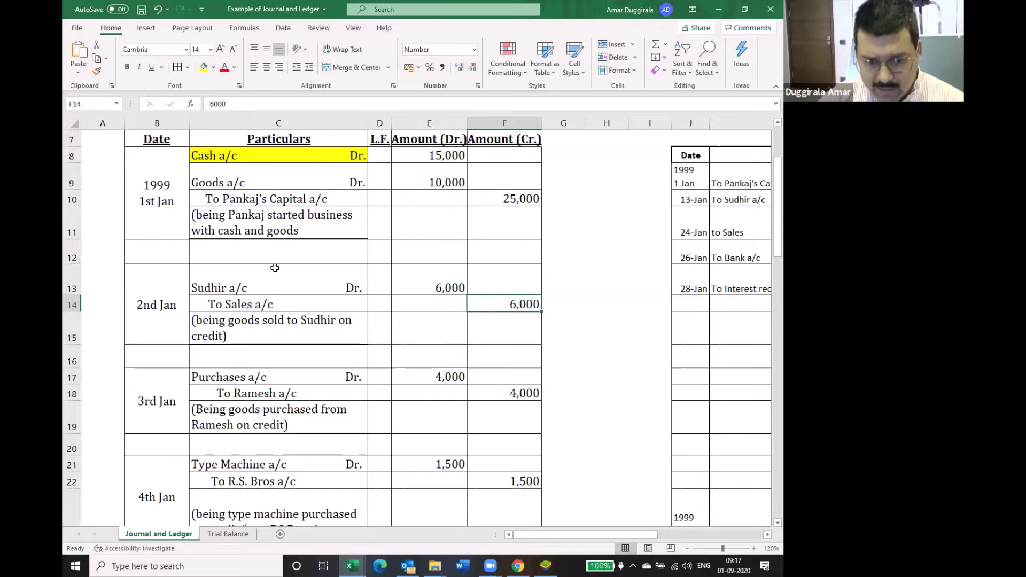
scroll(276, 329, down, 2)
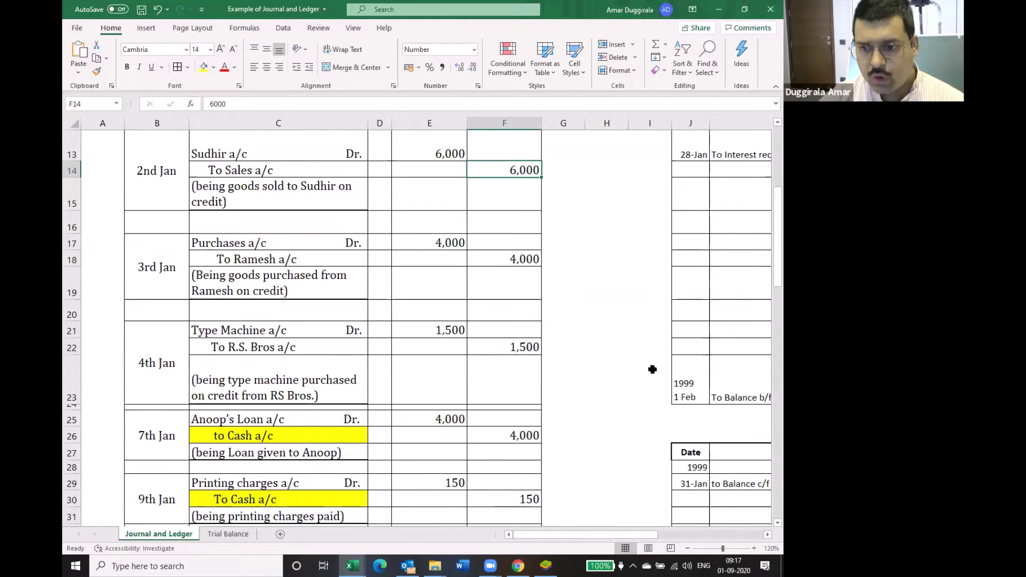
scroll(657, 372, down, 3)
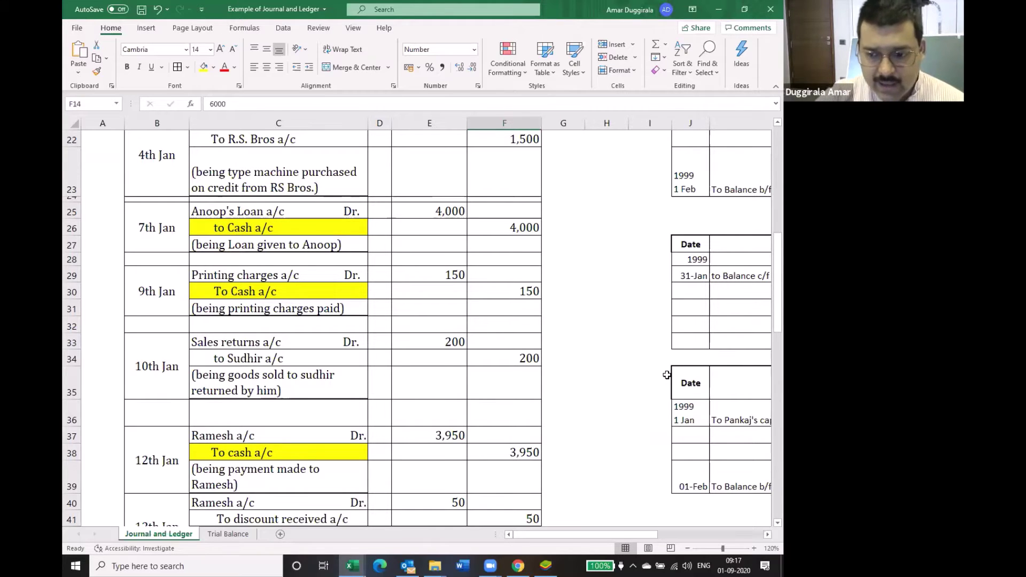
- Review the ledger accounts for Cash, Pankaj's capital and Goods, and select the Pankaj's capital A/c heading
click(767, 534)
click(767, 535)
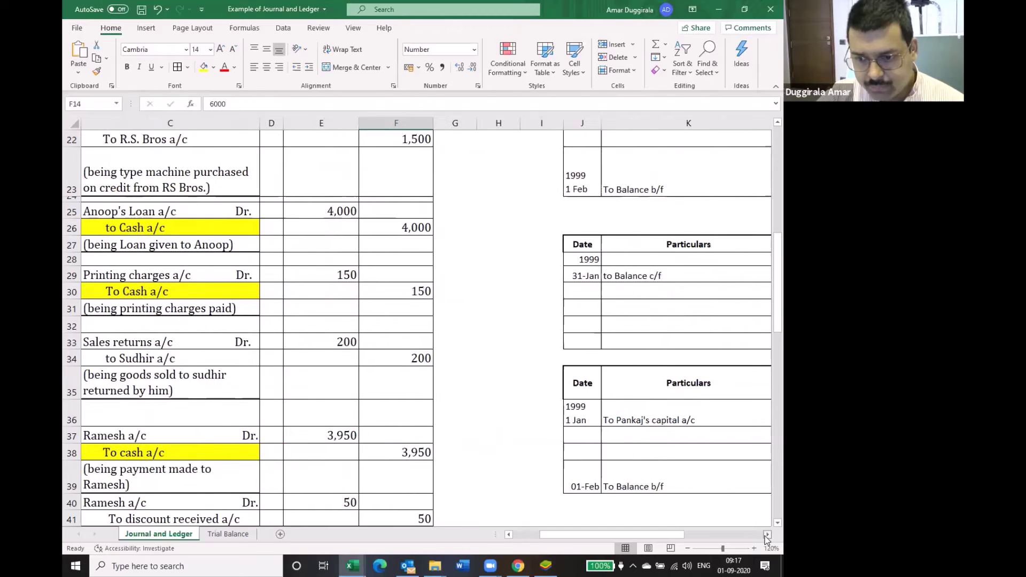
click(767, 535)
scroll(713, 358, right, 3)
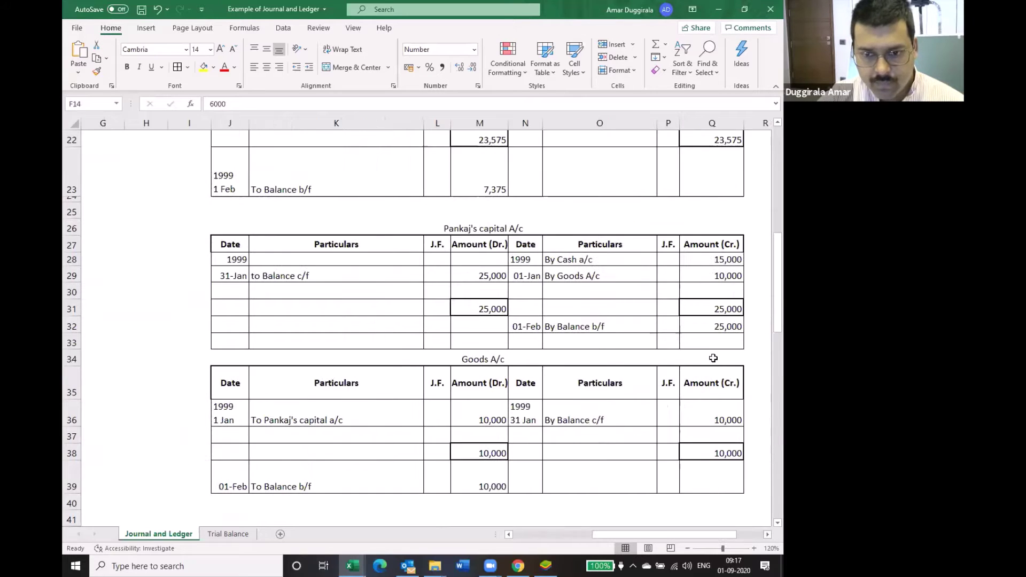
scroll(713, 357, up, 7)
scroll(655, 435, down, 6)
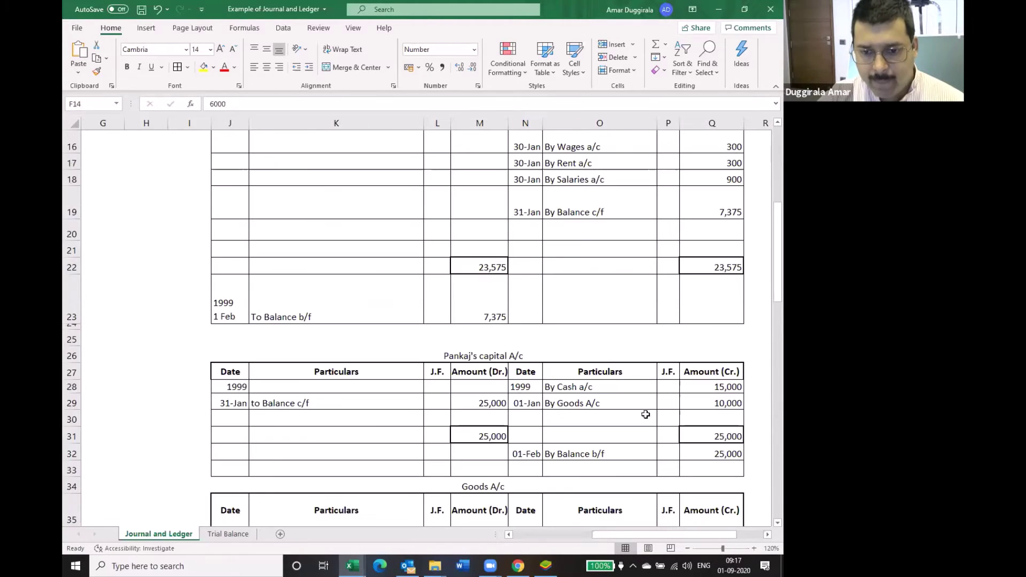
click(488, 298)
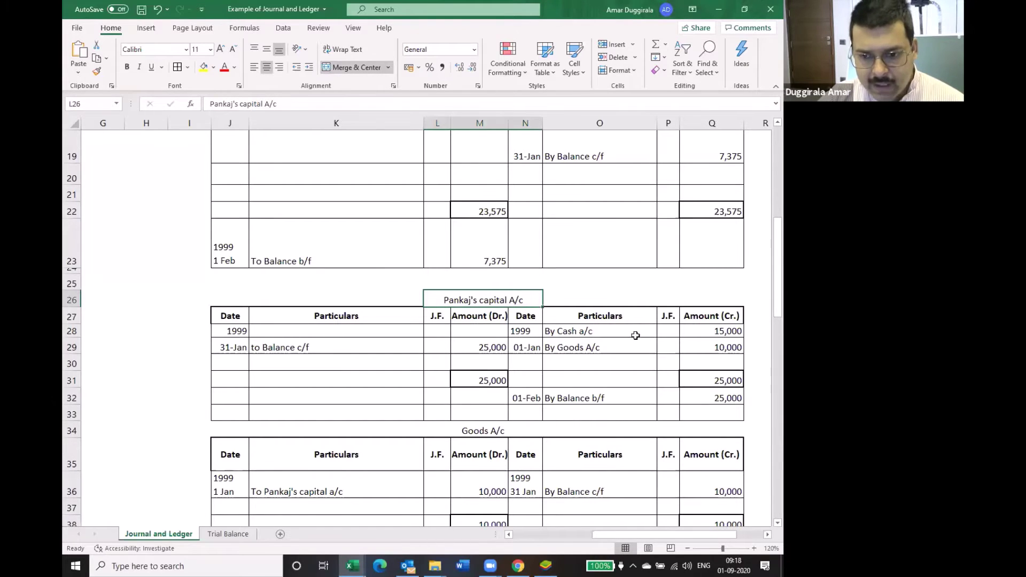
- Examine the credit entries and total of Pankaj's capital A/c and the capital entry in the Goods A/c
click(577, 332)
click(574, 345)
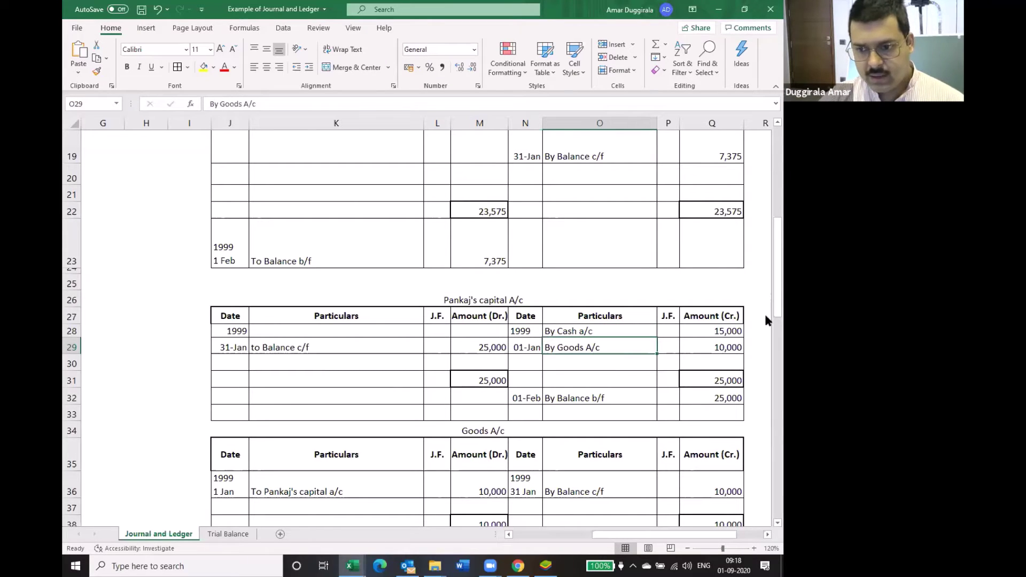
click(715, 333)
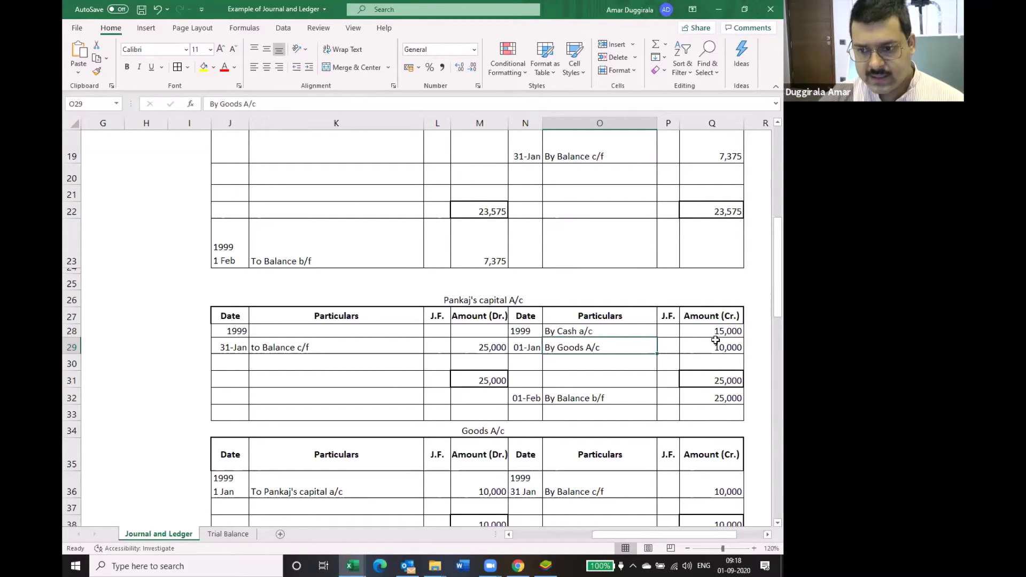
click(720, 382)
scroll(719, 382, down, 1)
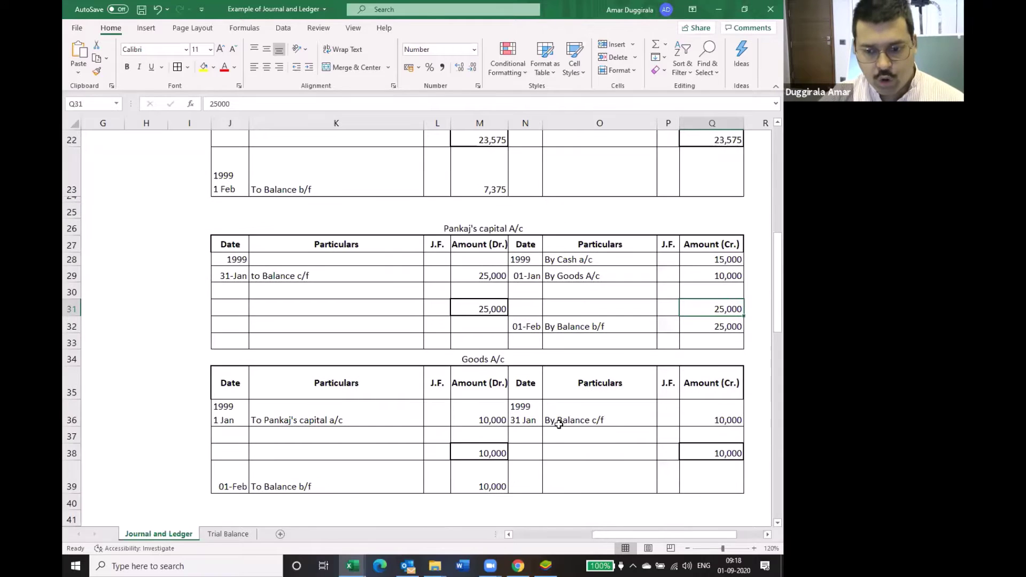
click(340, 413)
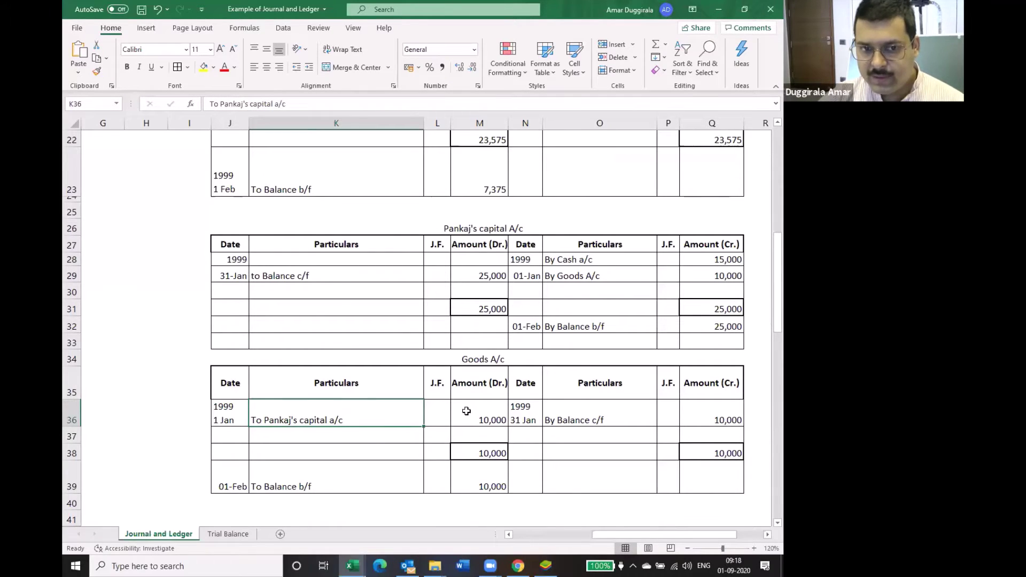
- Examine the Cash Account heading and its 1 Jan debit entry from Pankaj's Capital a/c
scroll(467, 411, up, 5)
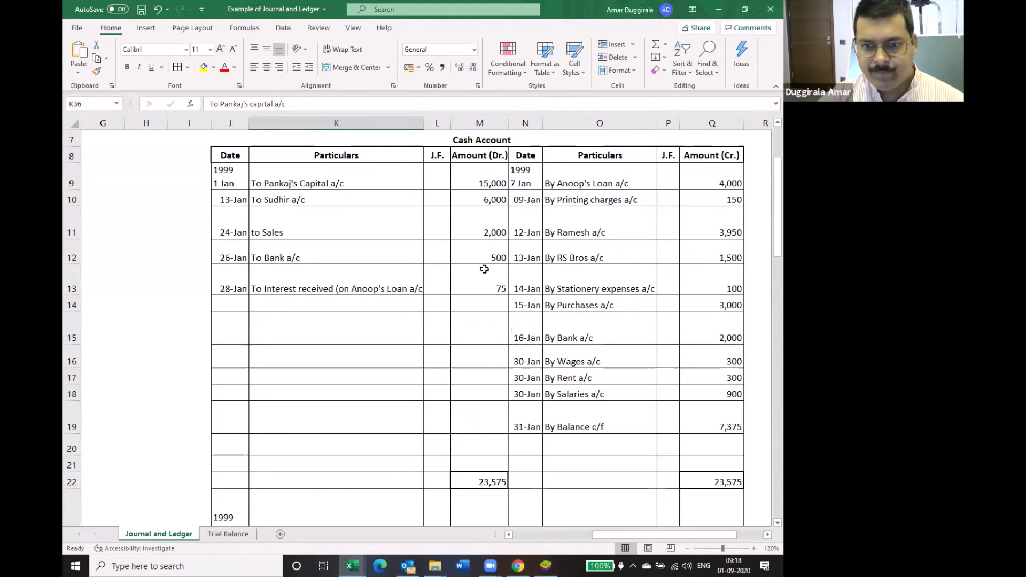
scroll(484, 268, up, 1)
click(495, 181)
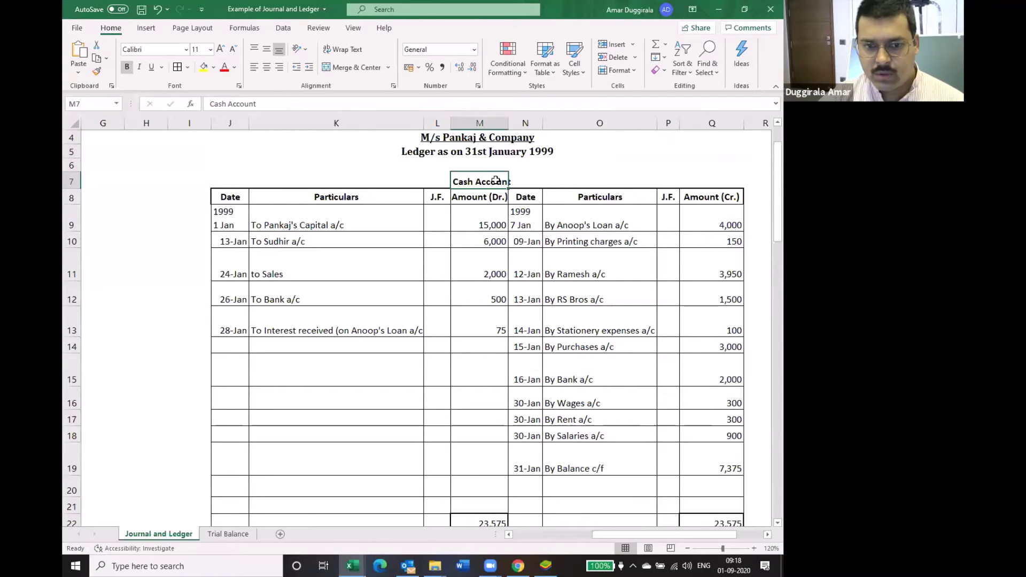
click(255, 224)
click(482, 222)
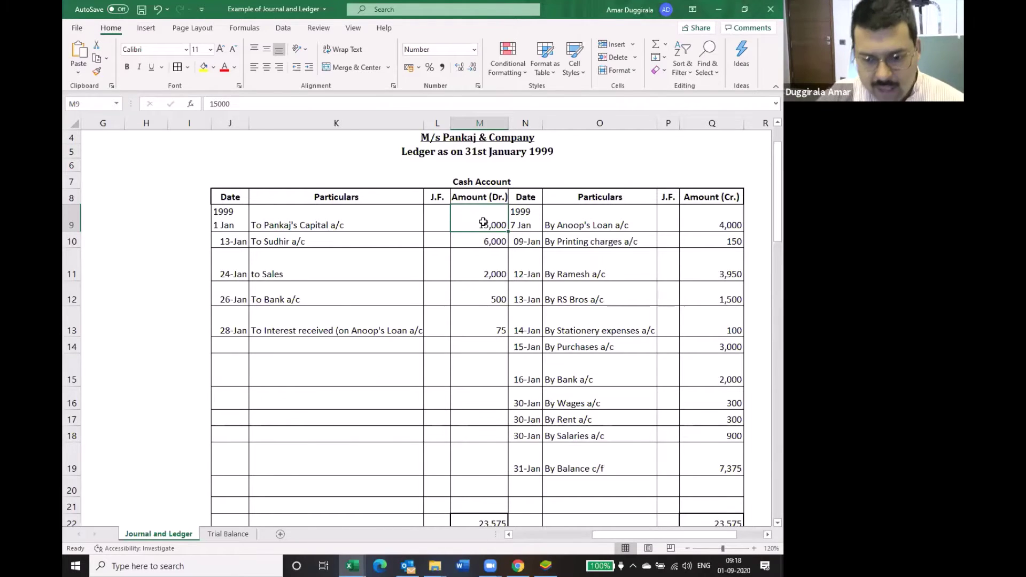
scroll(484, 223, down, 1)
scroll(488, 225, up, 1)
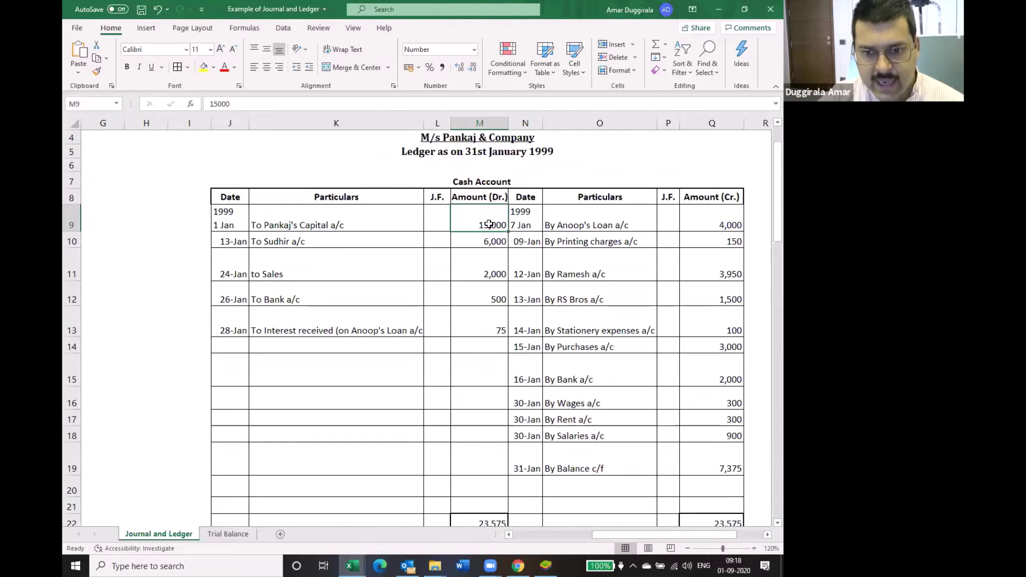
- Compare the credit total of Pankaj's capital A/c with the matching debit amounts in the Goods A/c and Cash Account
scroll(488, 224, down, 6)
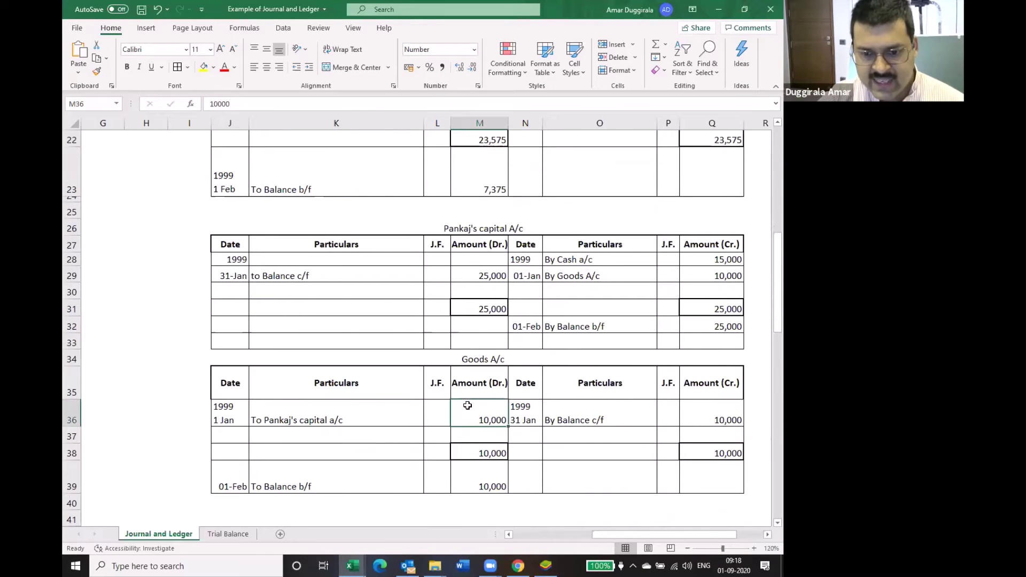
click(733, 309)
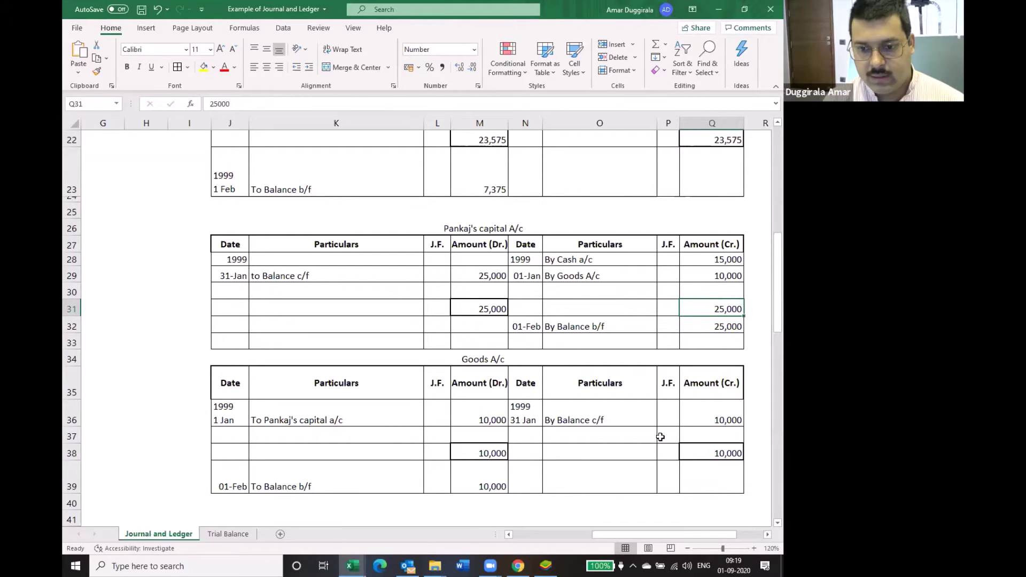
click(489, 415)
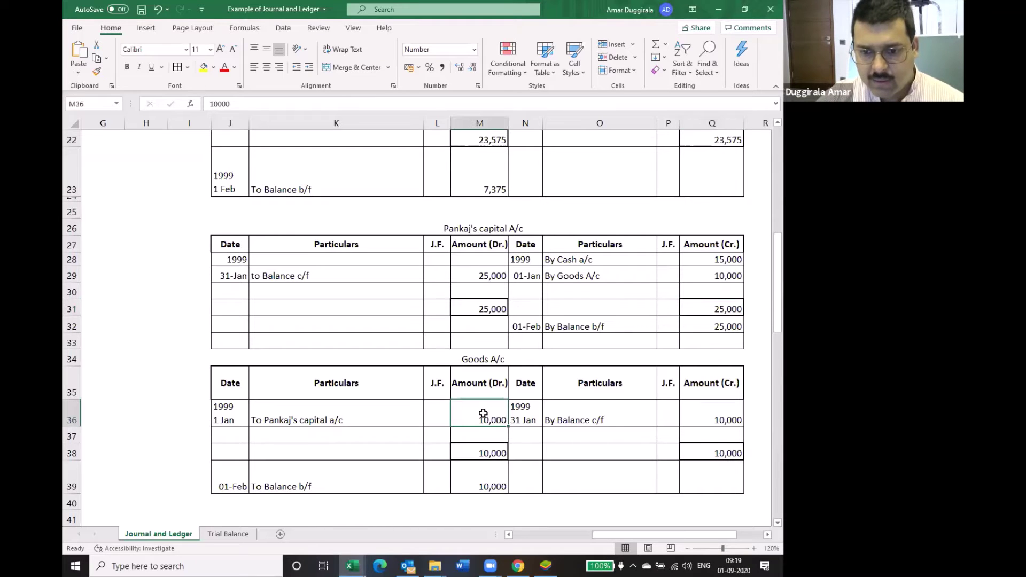
click(492, 275)
scroll(492, 273, up, 4)
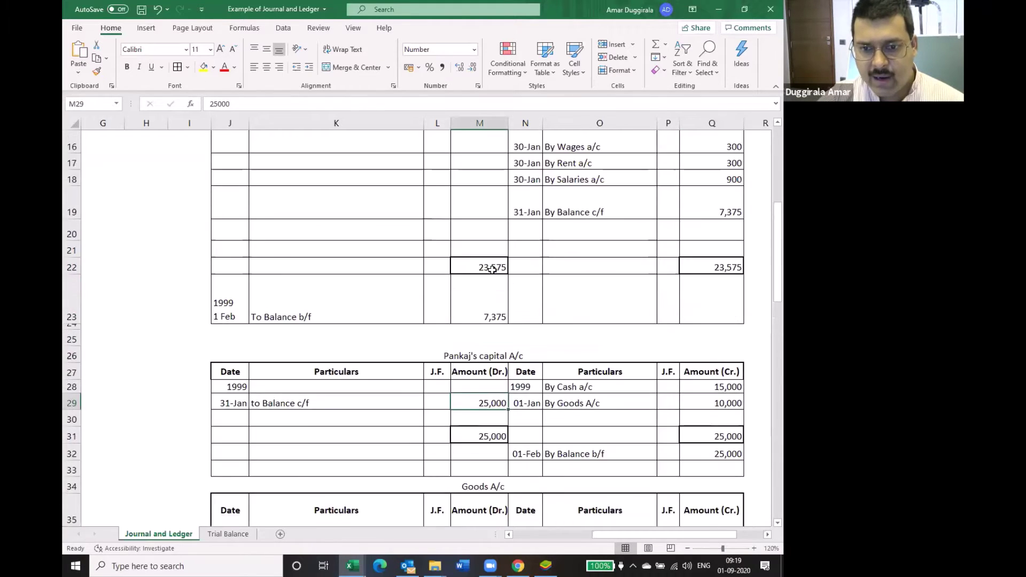
scroll(492, 270, up, 3)
click(492, 270)
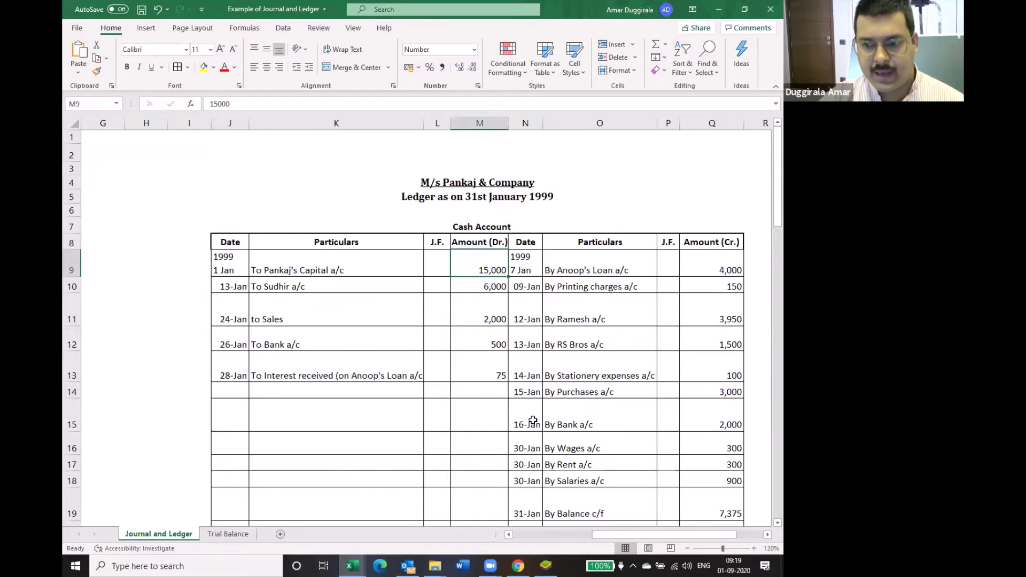
scroll(533, 419, down, 1)
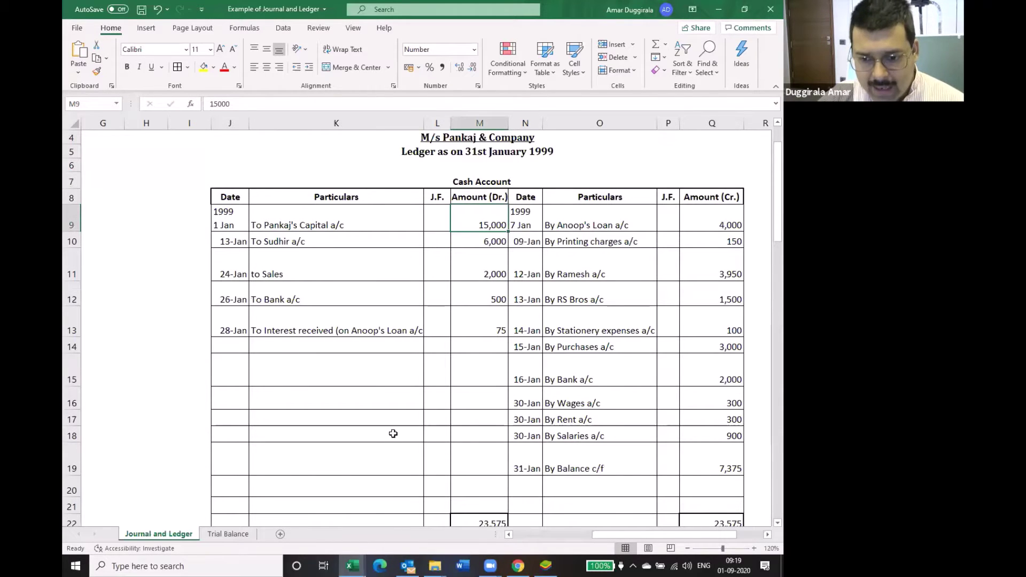
- Label the last row of the table on the Trial Balance sheet, D32, as Grand Total
click(233, 534)
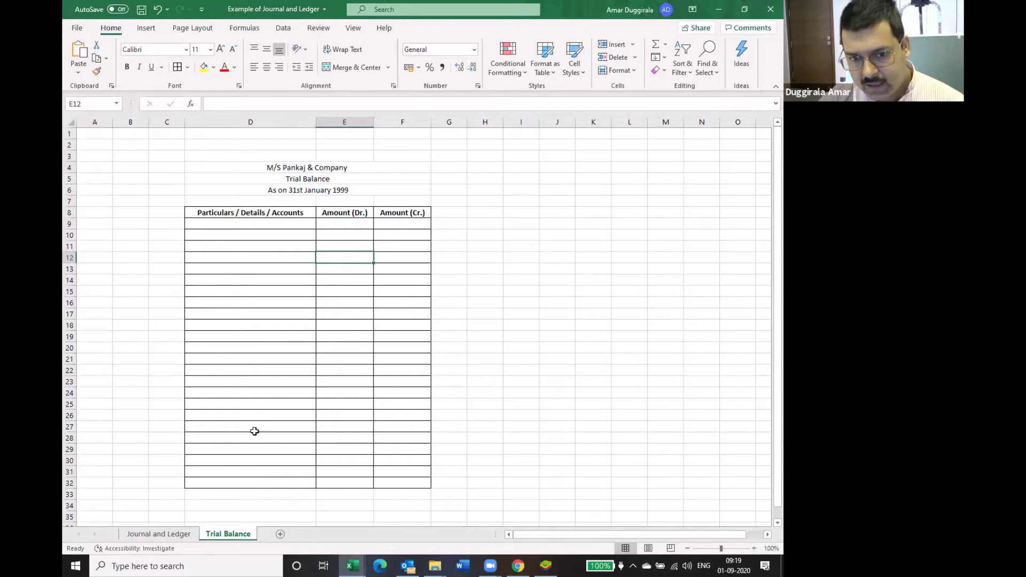
click(245, 482)
text(Grand Total)
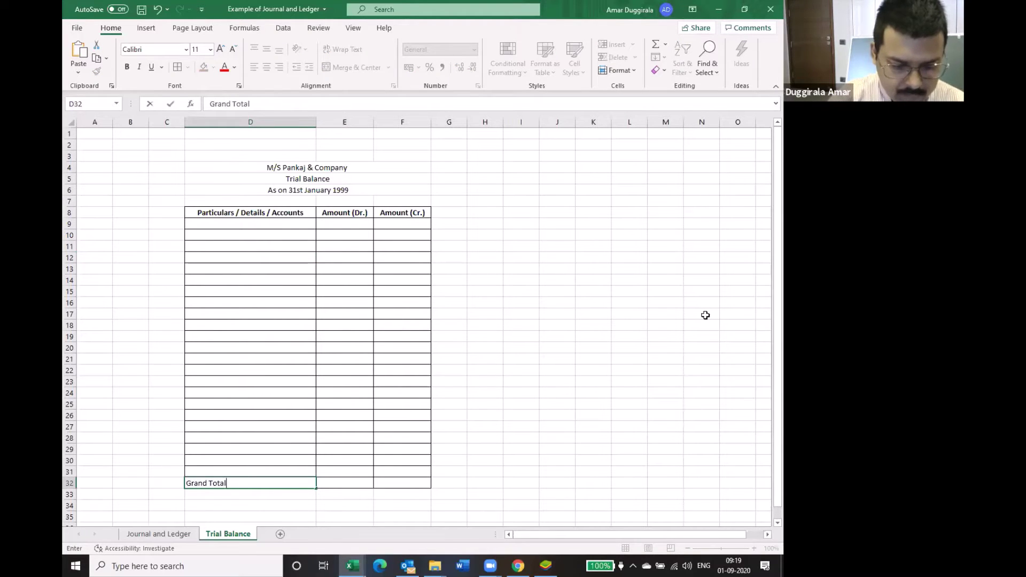
key(Tab)
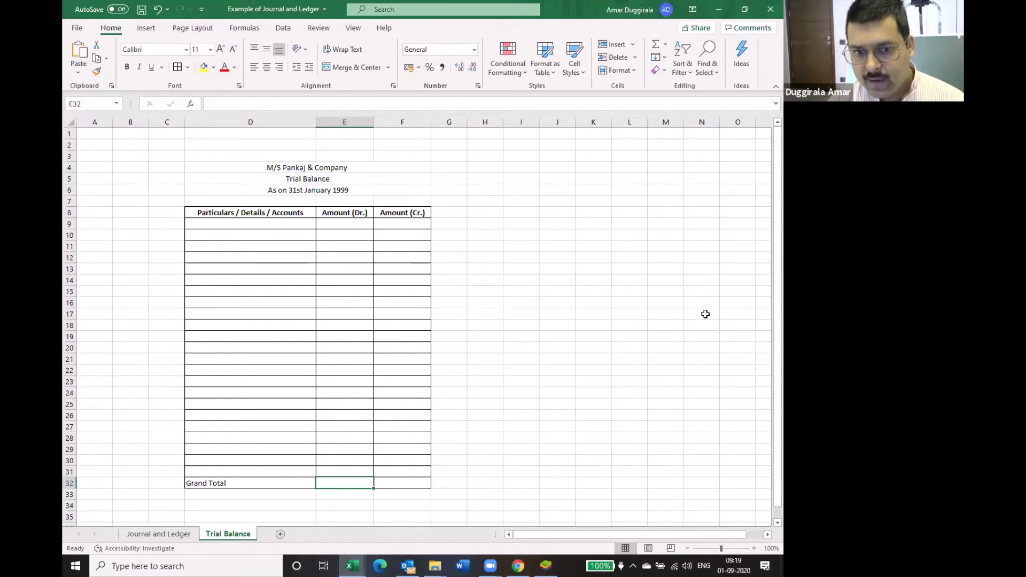
- Look up the Cash Account's balance b/f in the ledger and enter Cash A/c with debit 7,375 in row 9 of the trial balance
click(179, 533)
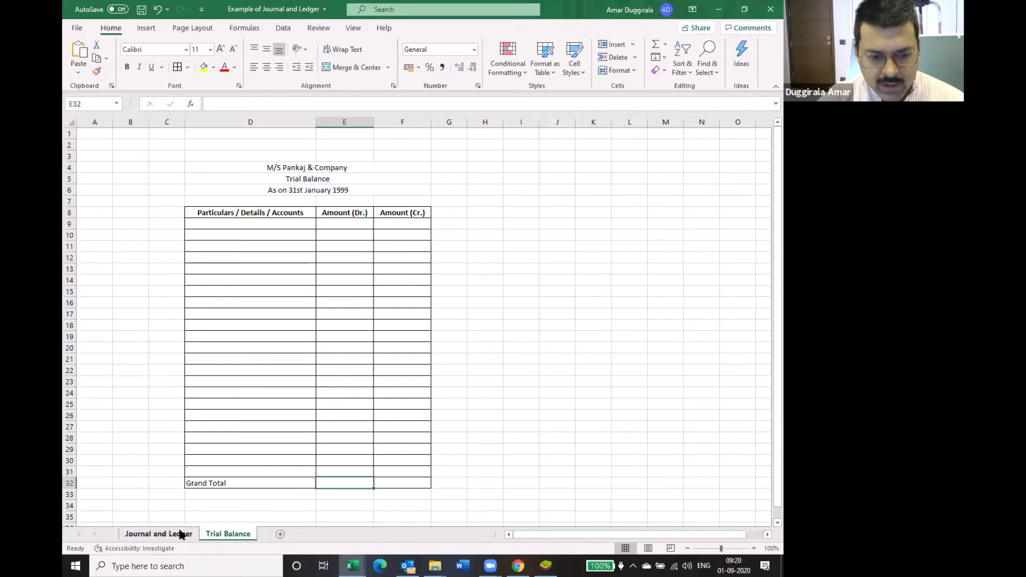
scroll(417, 371, up, 2)
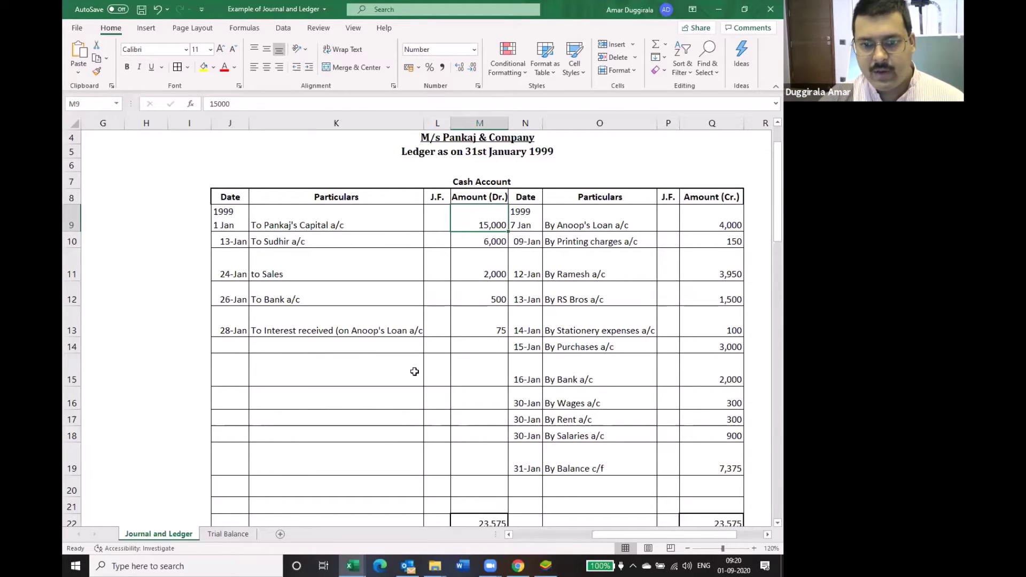
click(767, 534)
click(767, 535)
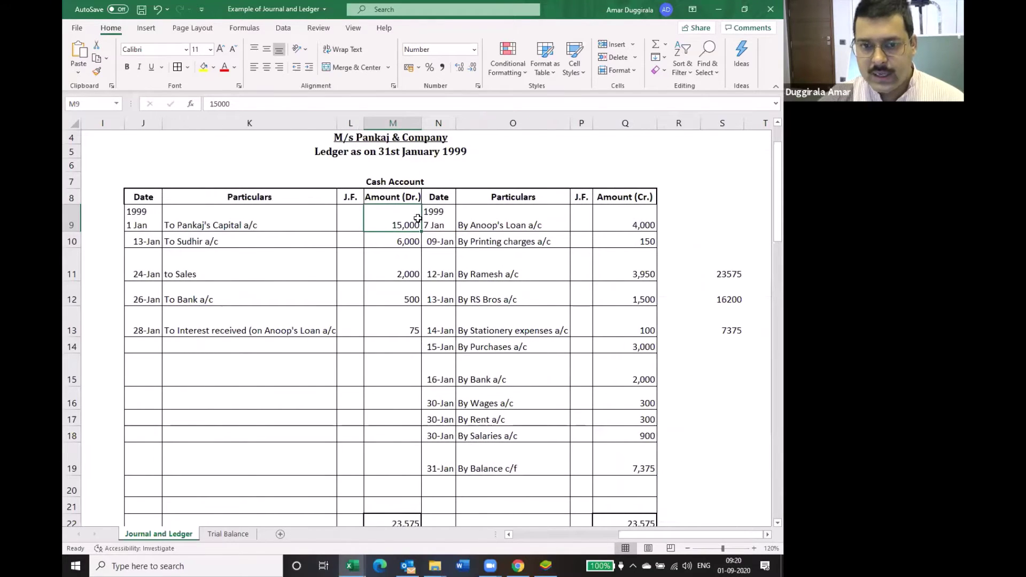
scroll(419, 222, down, 2)
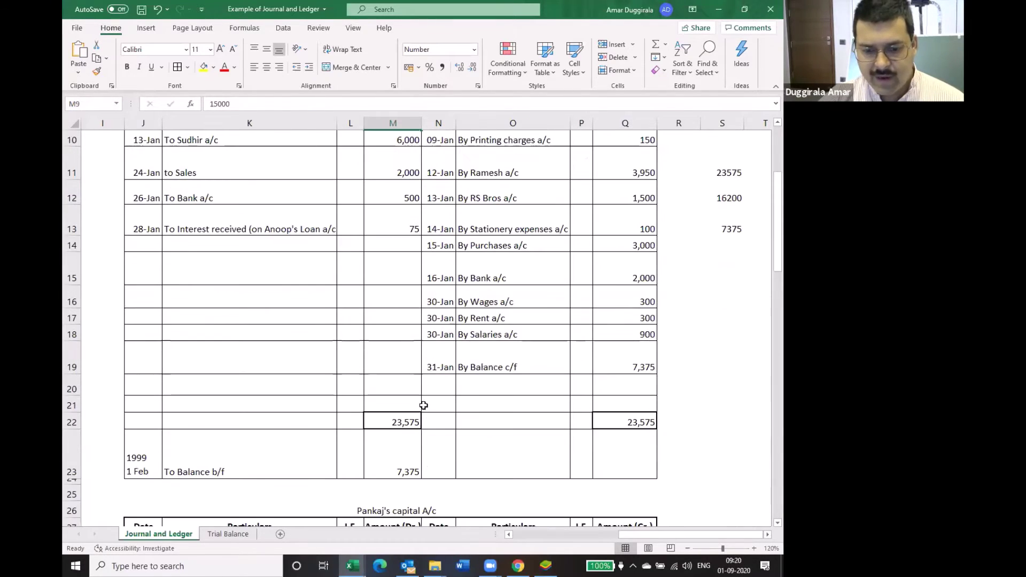
click(397, 467)
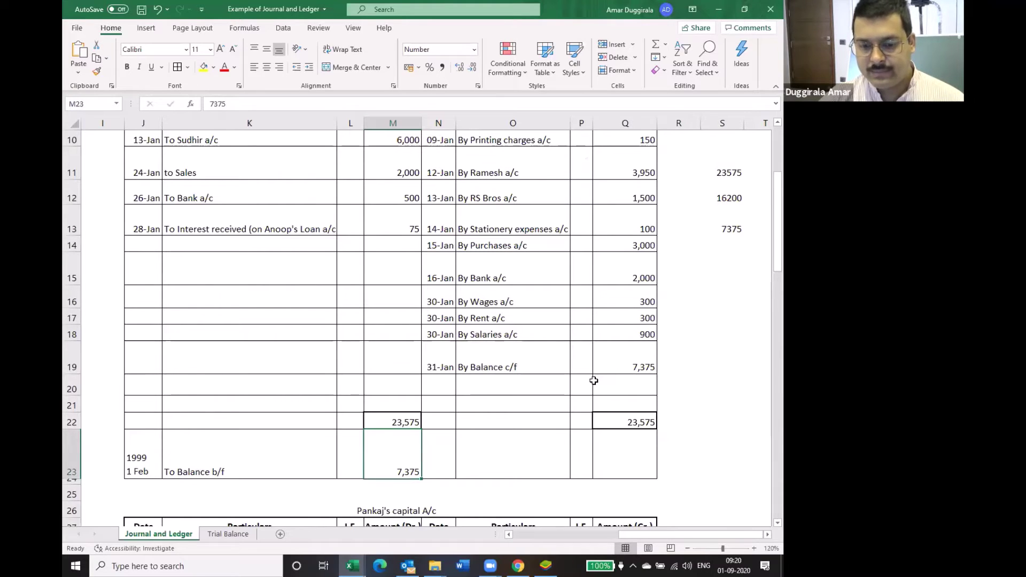
click(224, 534)
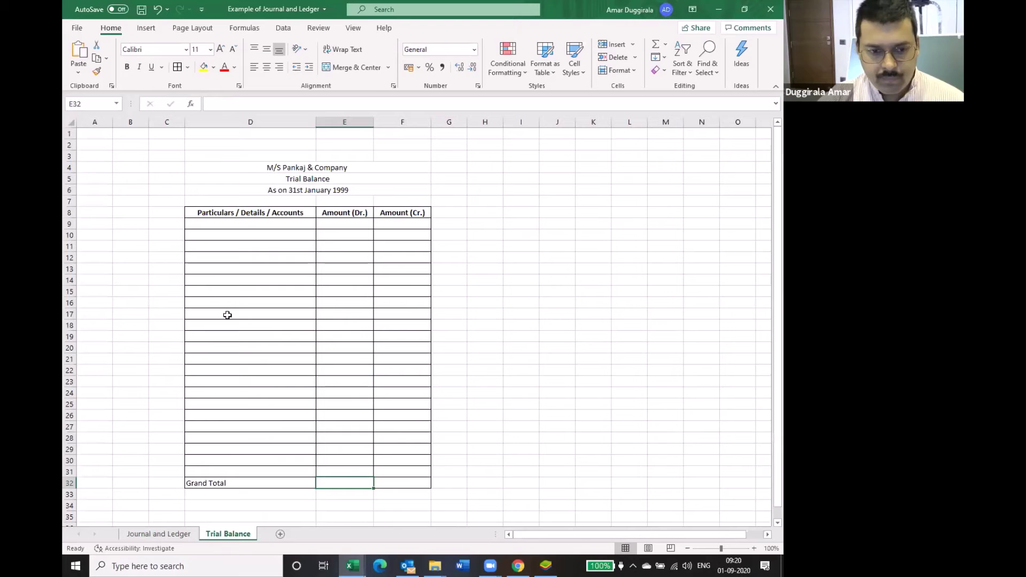
click(216, 222)
text(Cash )
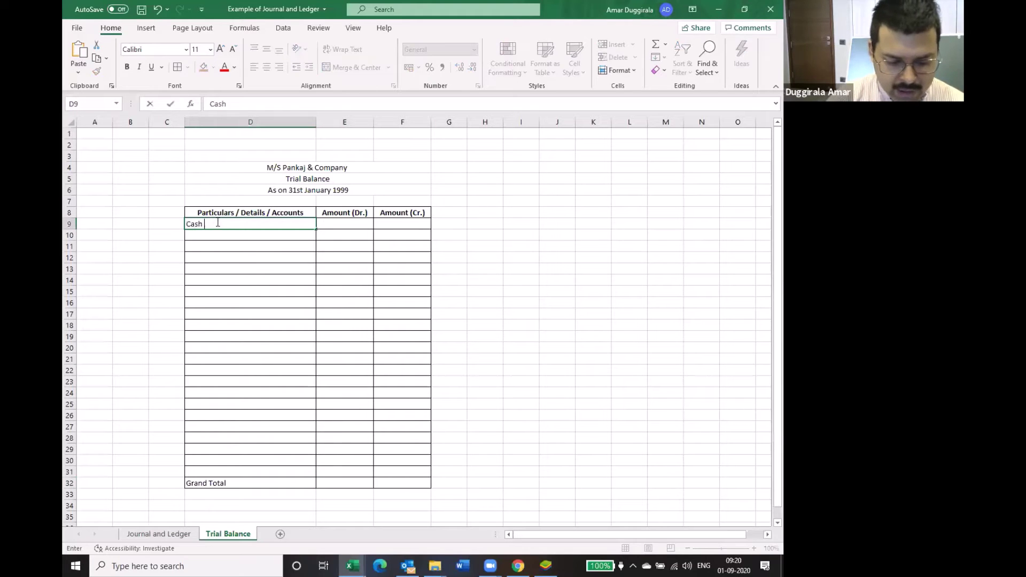
text(A/c)
key(Tab)
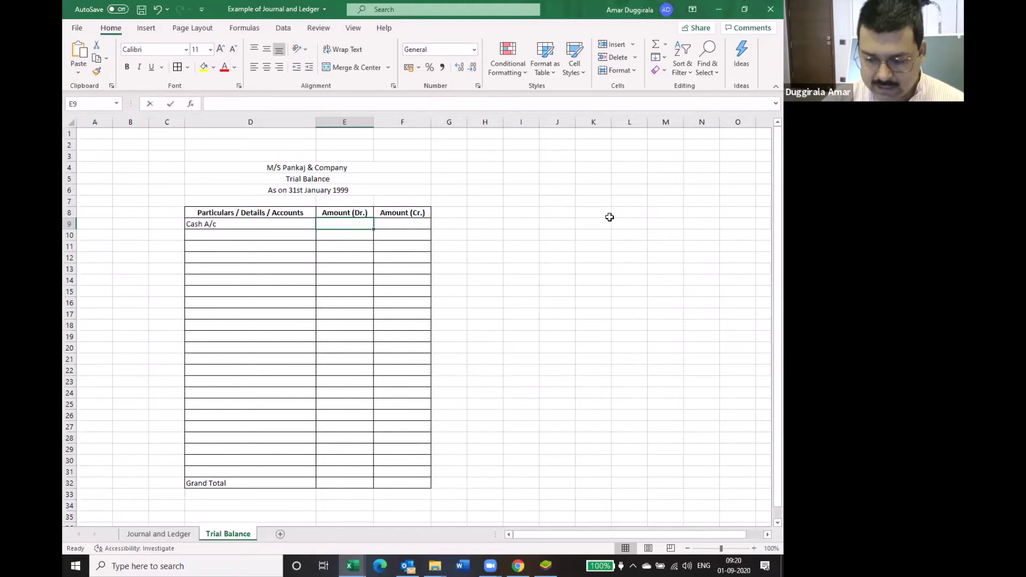
text(7,375)
key(Return)
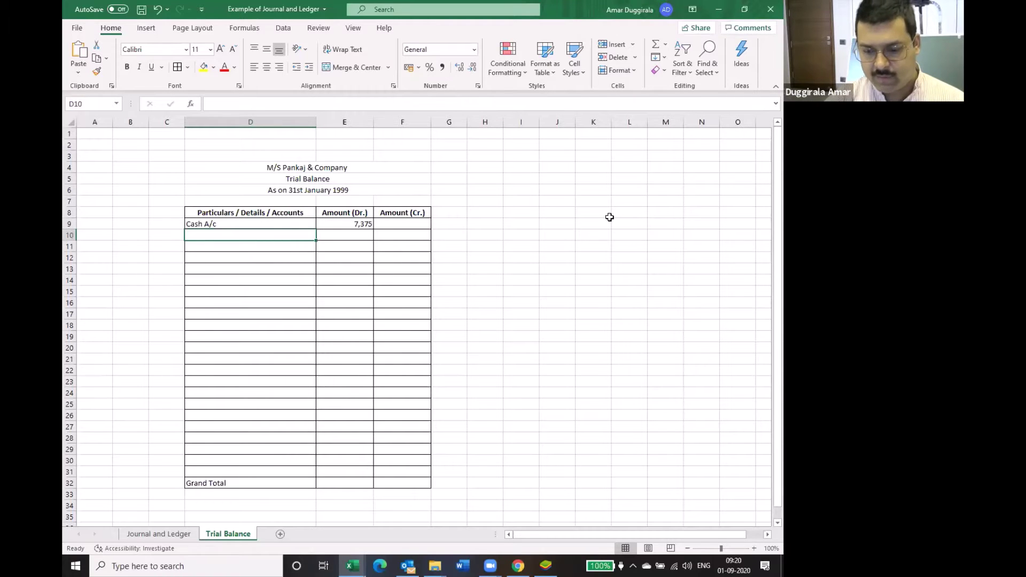
- Look up the balance b/f of the owner's capital account in the ledger and enter the account with credit 25,000 in row 10 of the trial balance
key(ctrl+Page_Up)
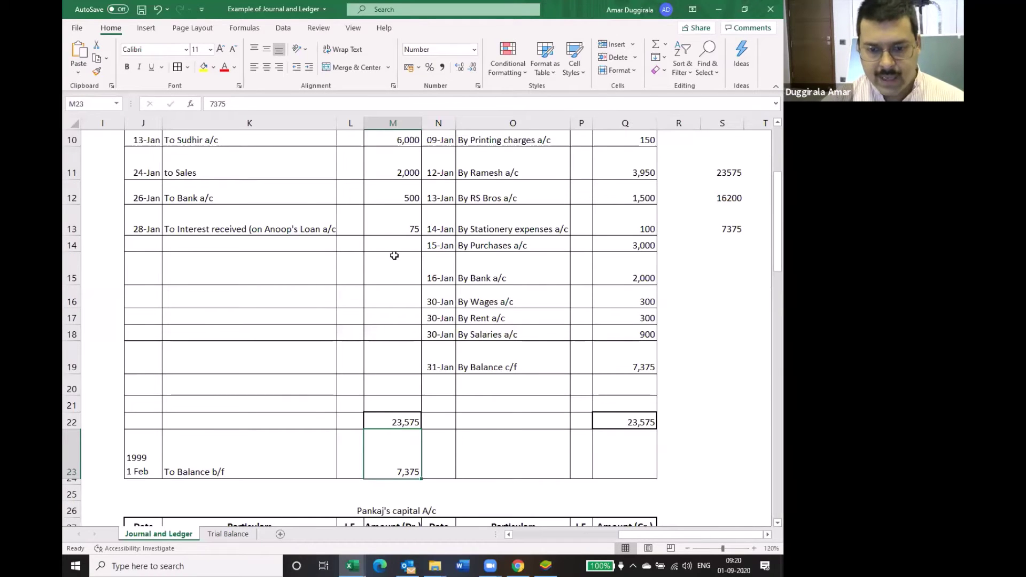
scroll(394, 256, down, 4)
click(407, 227)
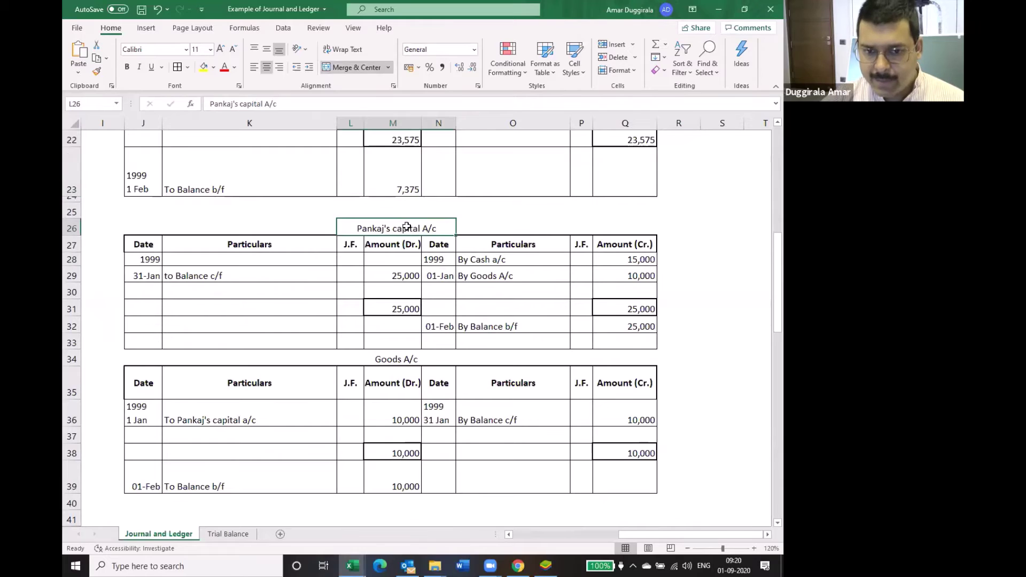
click(635, 324)
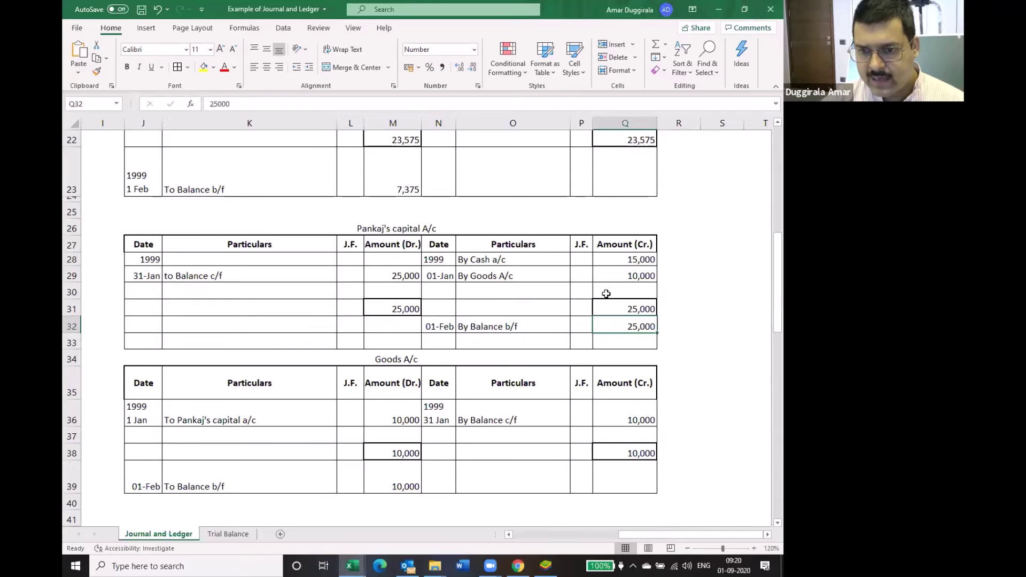
click(410, 227)
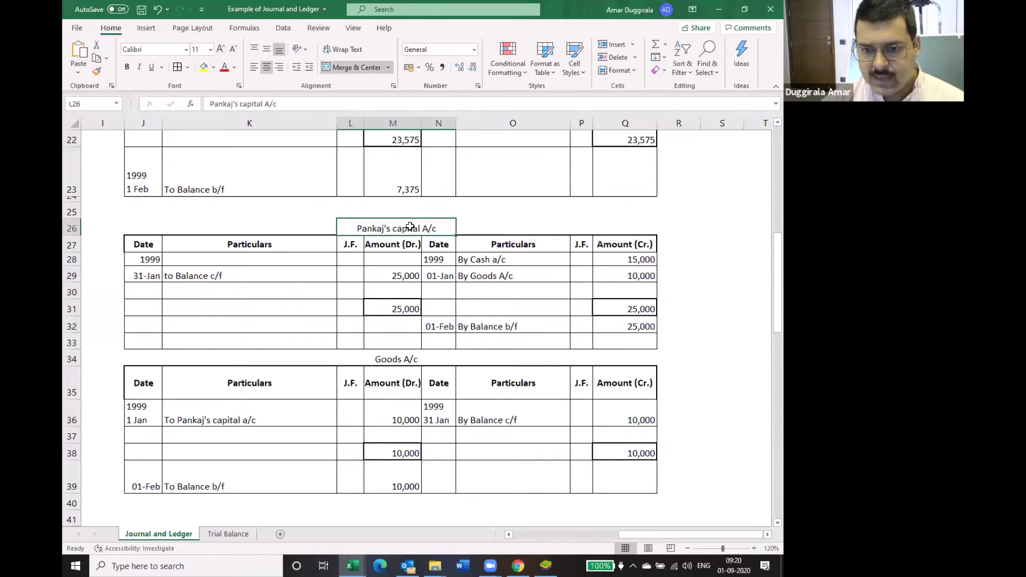
click(639, 329)
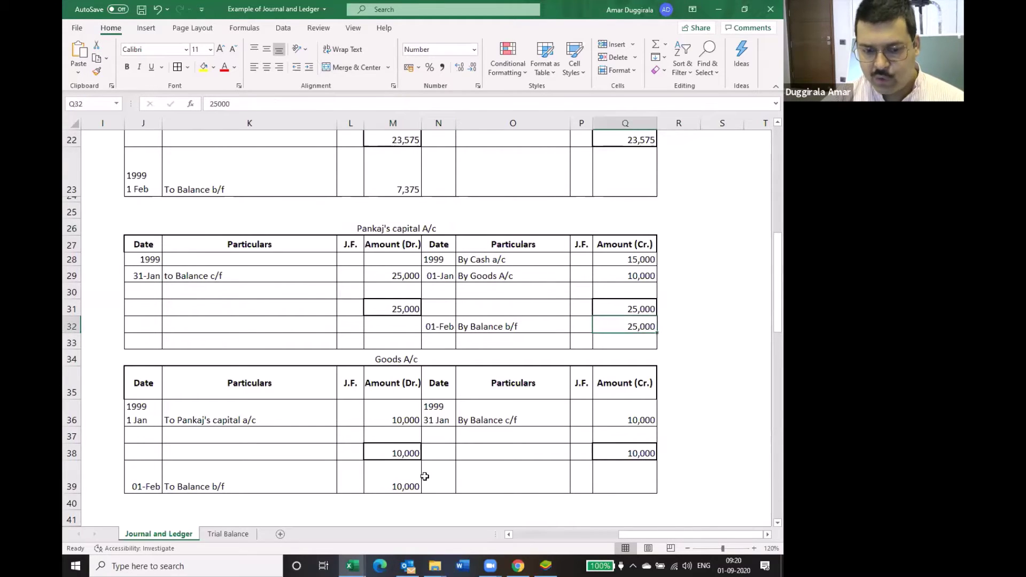
click(229, 534)
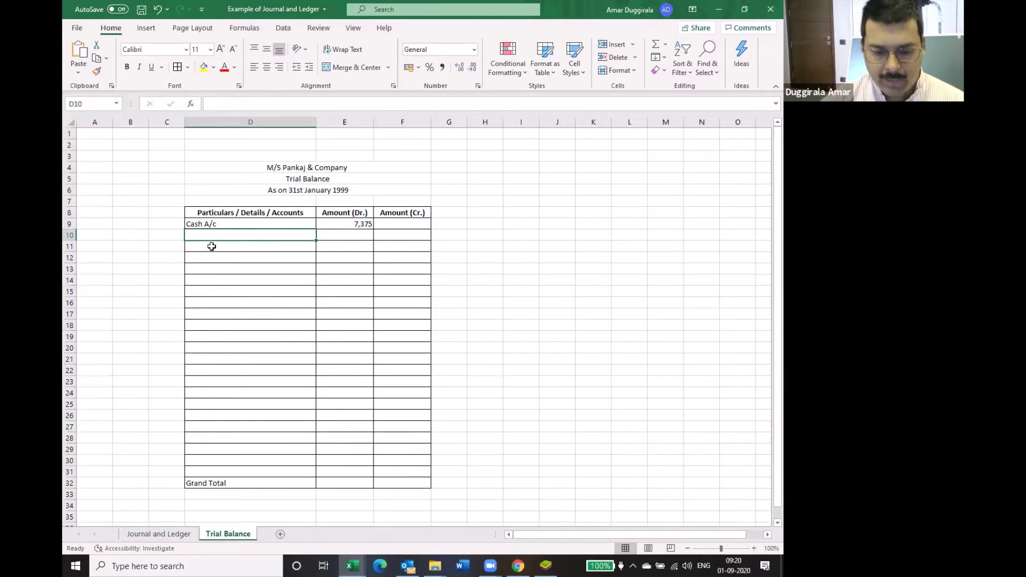
text(Pankaj's)
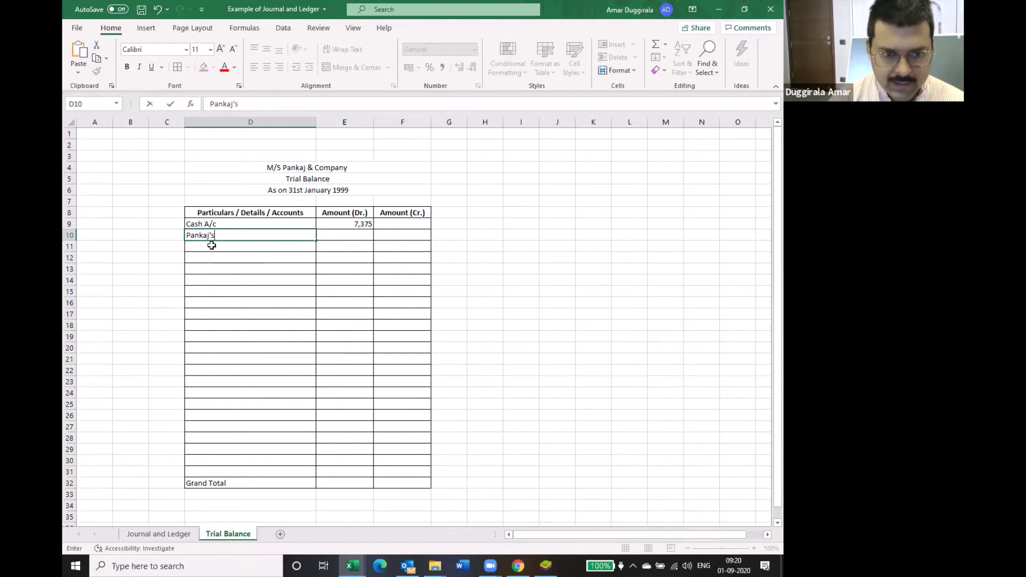
text( Capital)
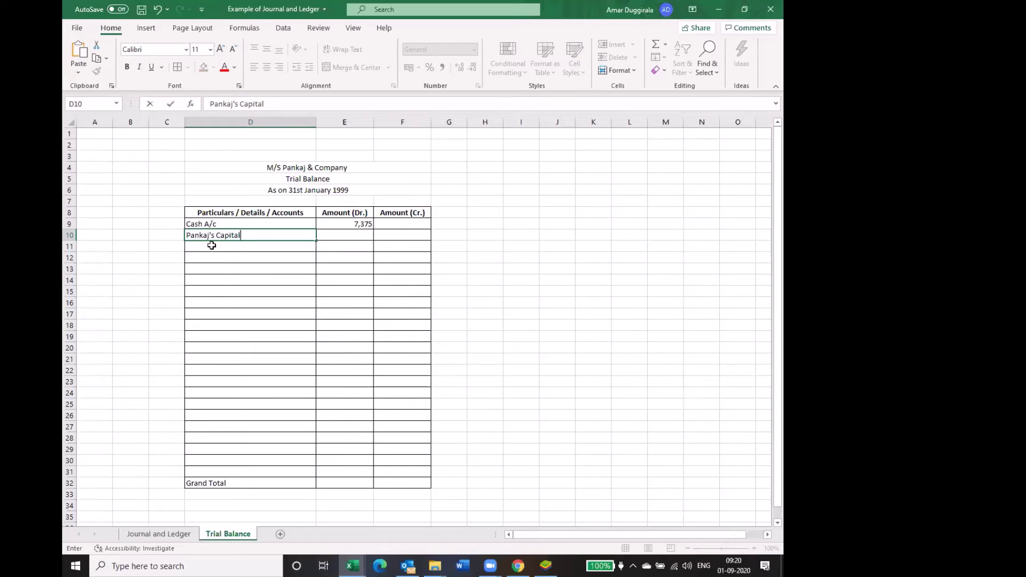
text( A/c)
key(Tab)
key(Tab)
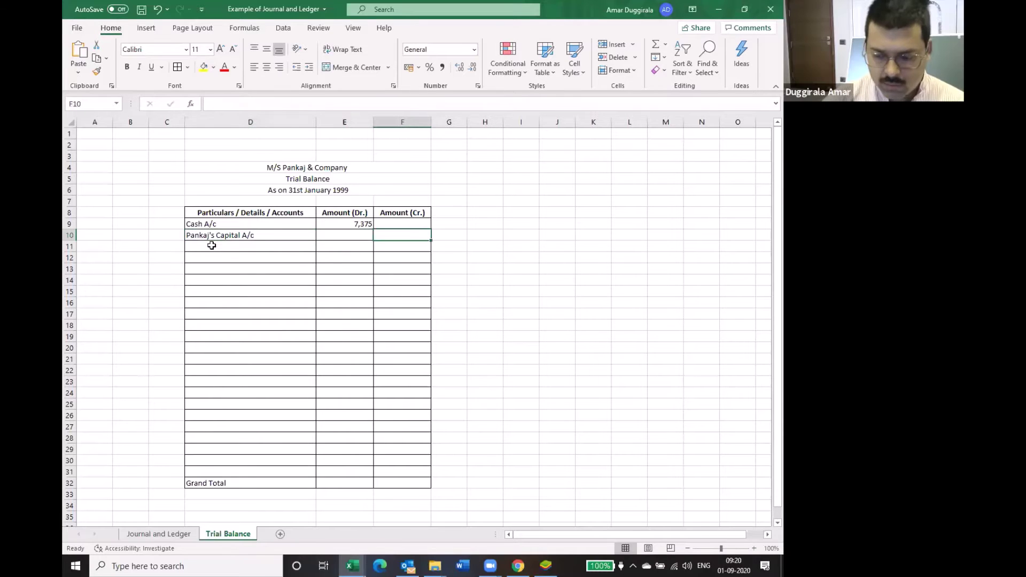
text(25,000)
key(Return)
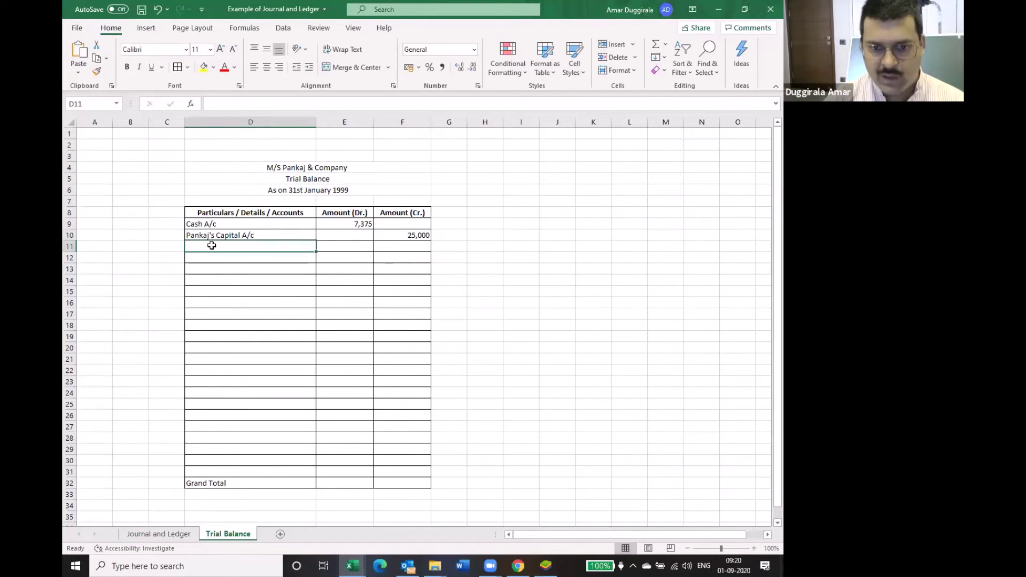
- Look up the Goods A/c balance b/f in the ledger and enter Goods A/c with debit 10,000 in row 11 of the trial balance
click(161, 534)
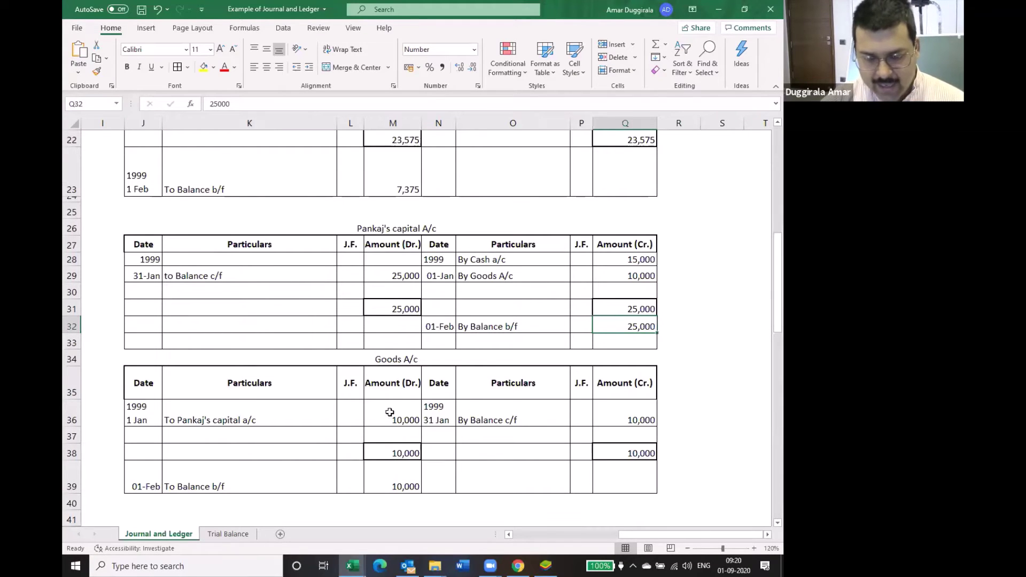
click(388, 384)
scroll(526, 355, down, 1)
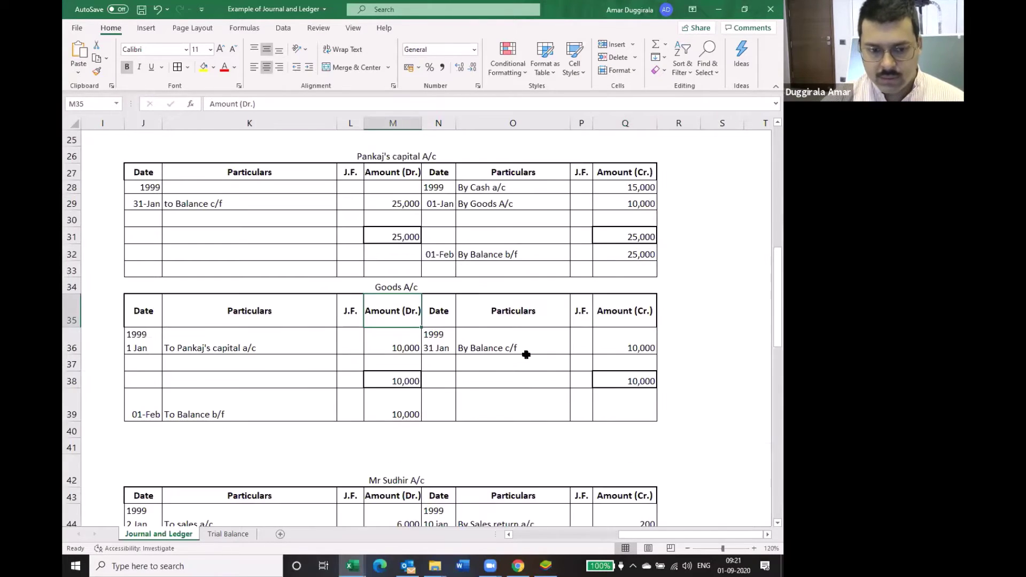
click(397, 403)
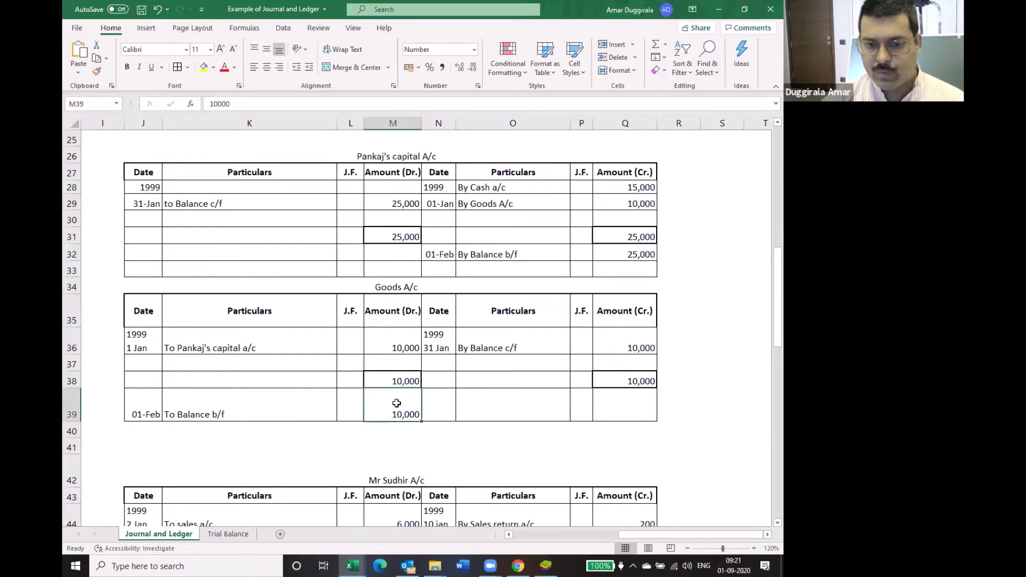
click(406, 320)
click(394, 402)
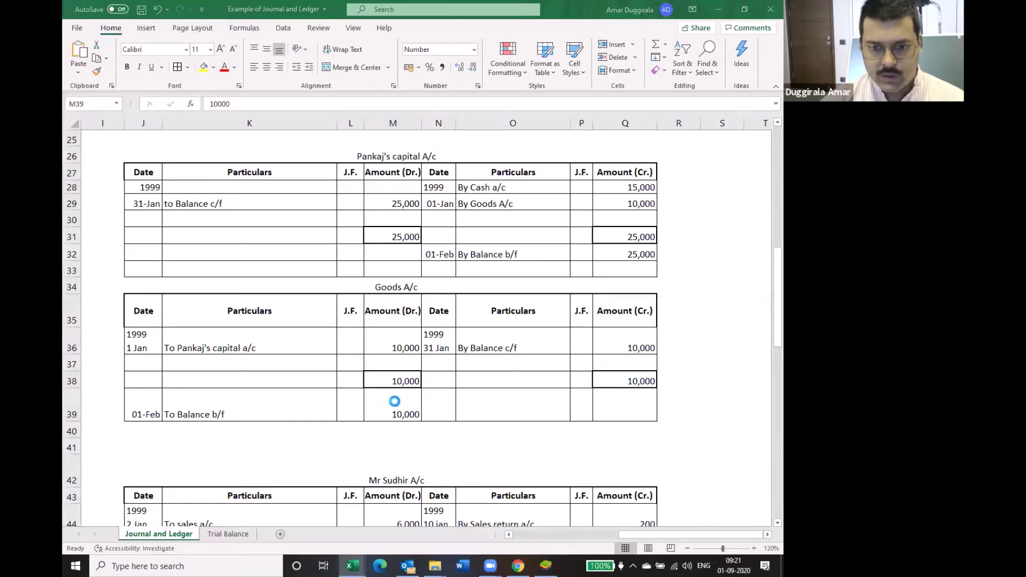
click(227, 534)
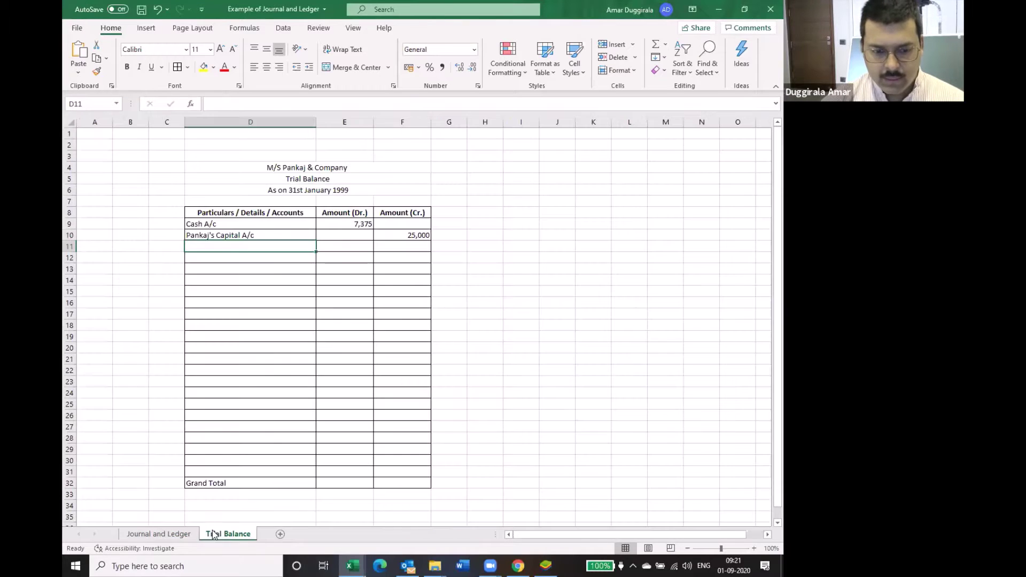
text(Goods A/c)
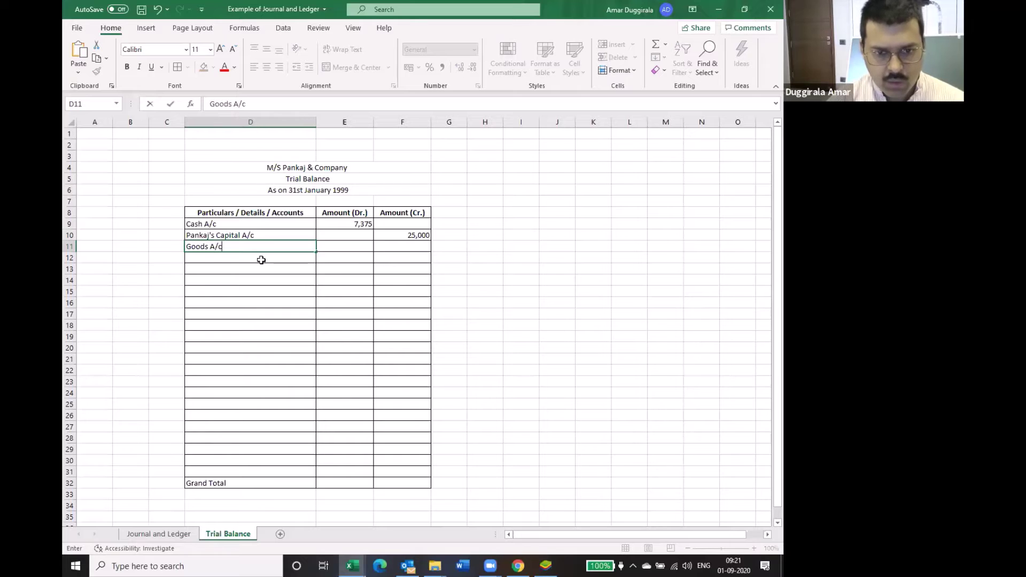
key(Tab)
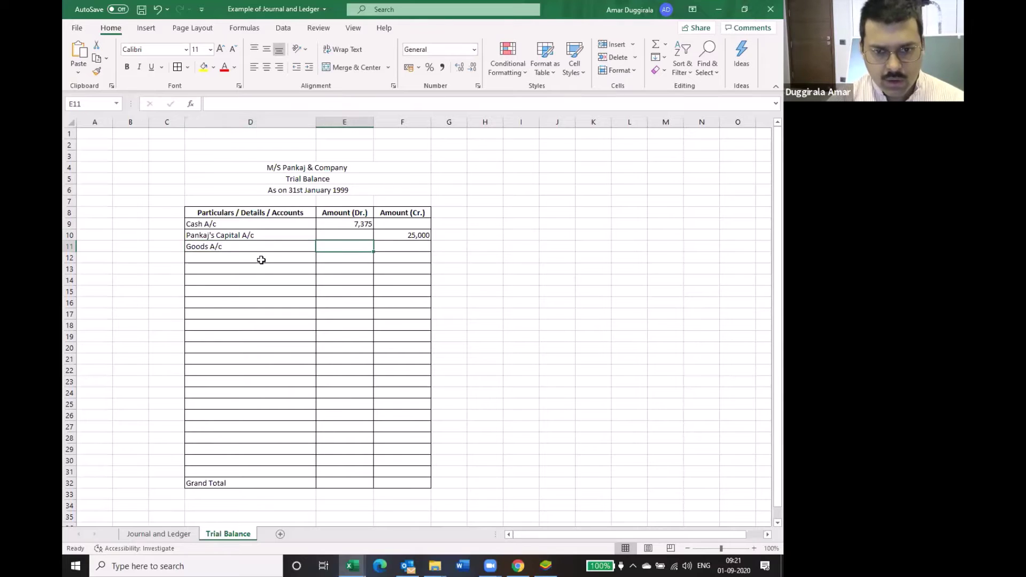
text(10,0000)
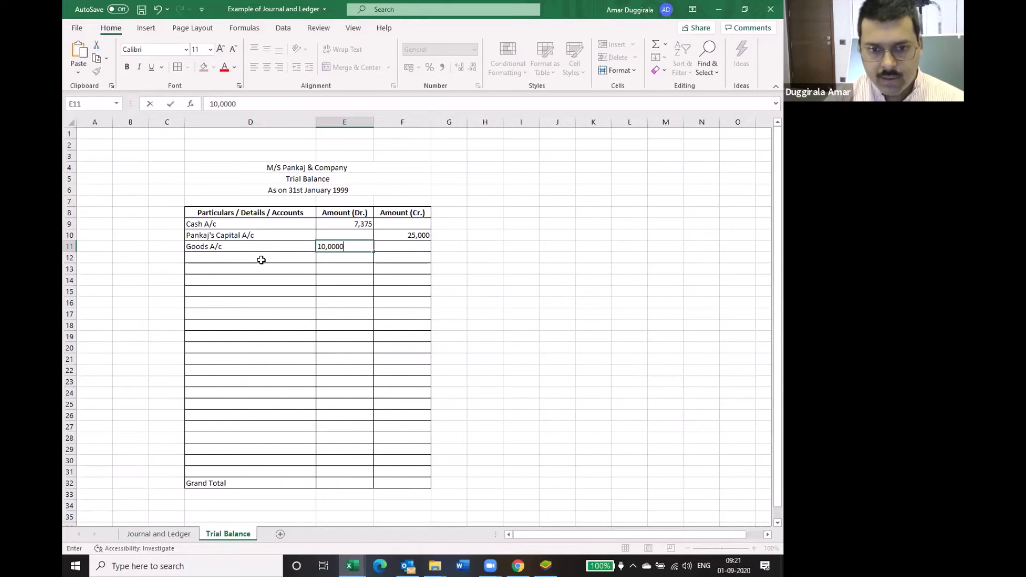
key(BackSpace)
key(Return)
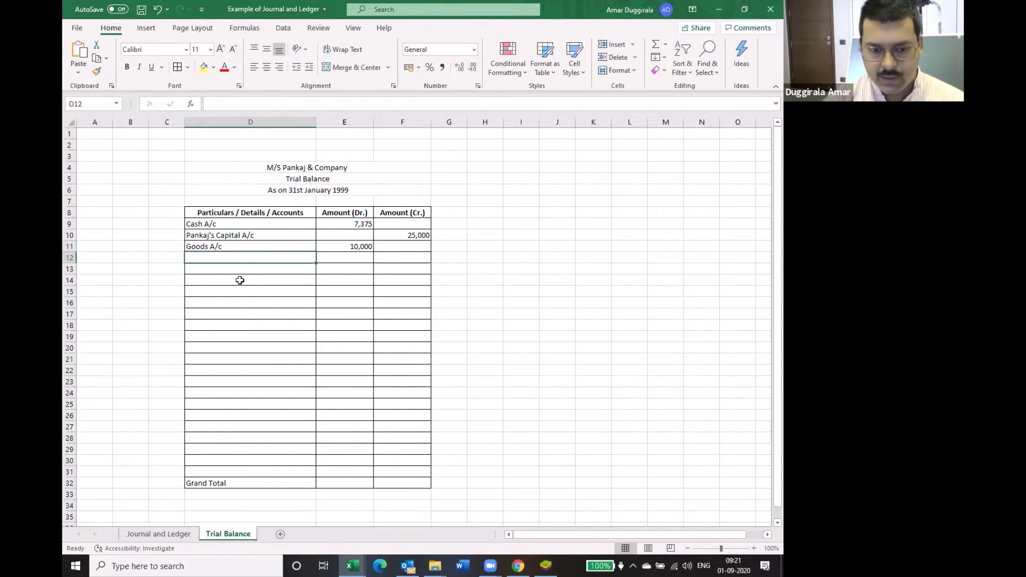
- Compare the totals of the customer's personal account in ledger row 42 and enter that account in trial balance row 12 with "-" for both amounts
click(156, 534)
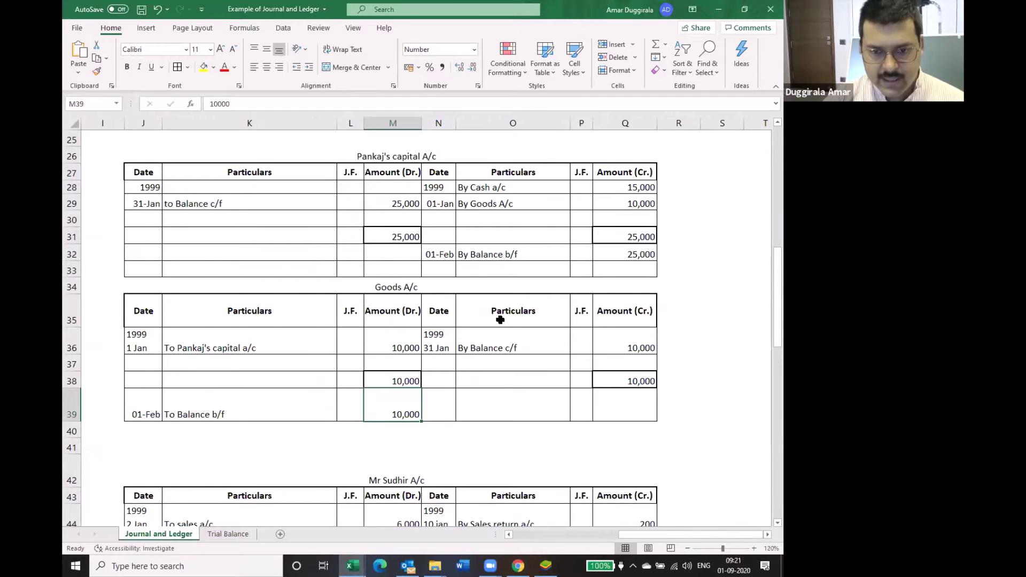
scroll(501, 319, down, 1)
scroll(501, 320, down, 2)
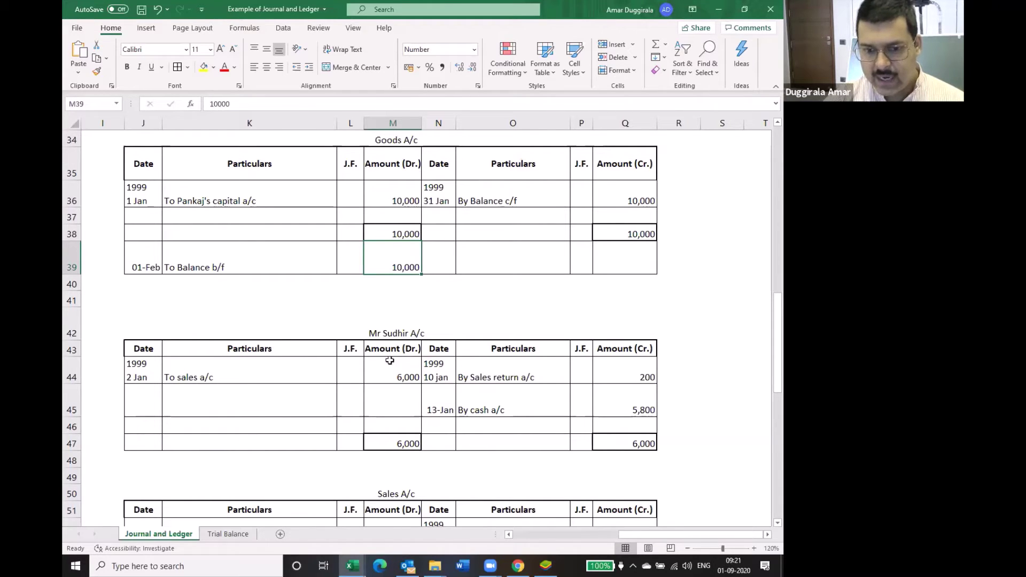
click(402, 446)
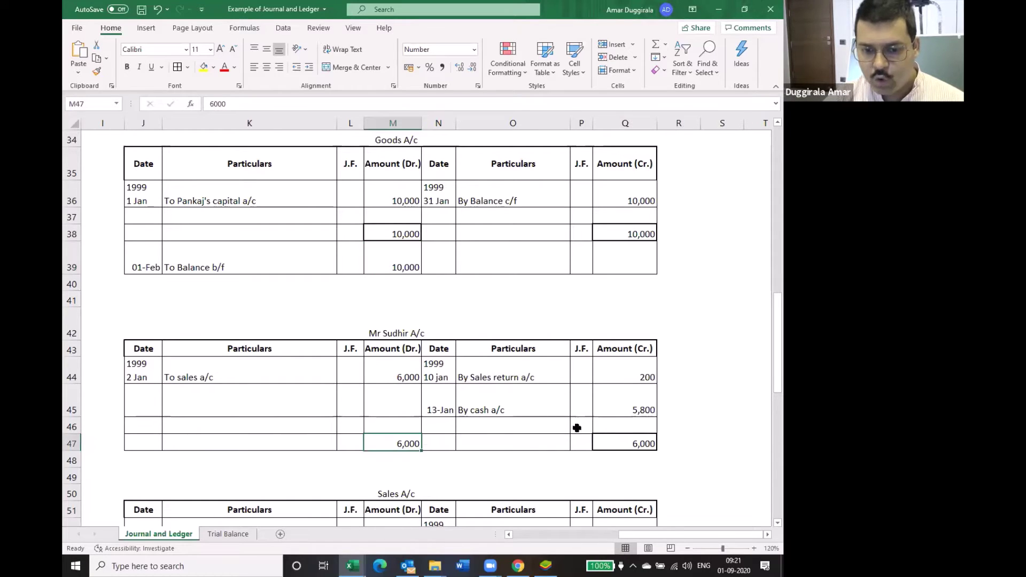
ctrl+click(624, 445)
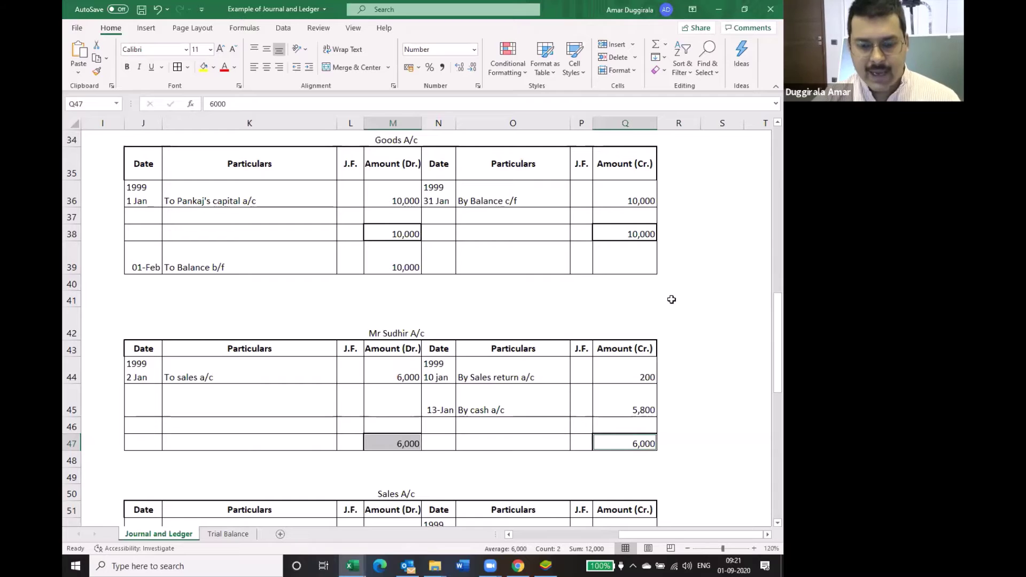
click(423, 336)
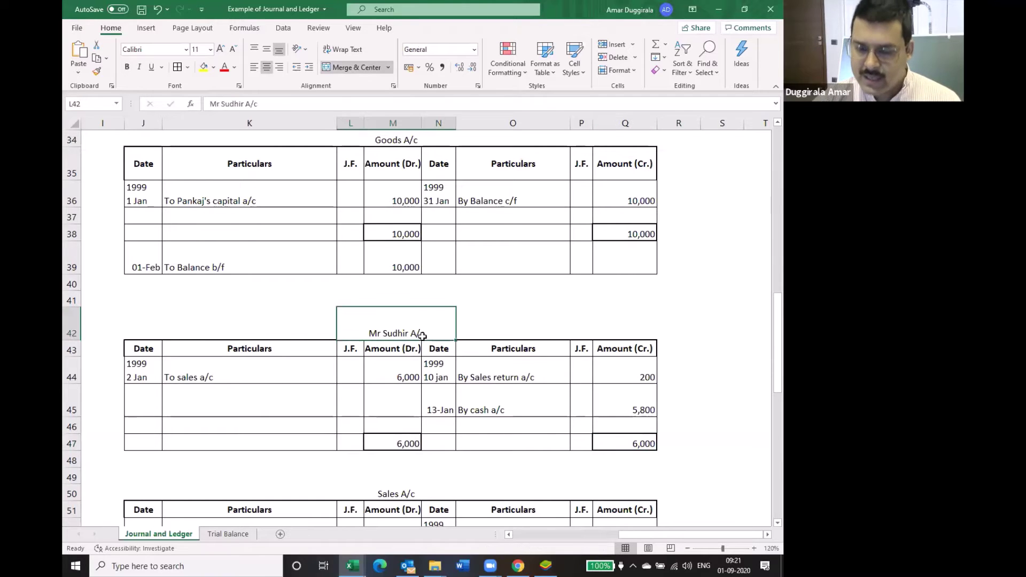
click(228, 535)
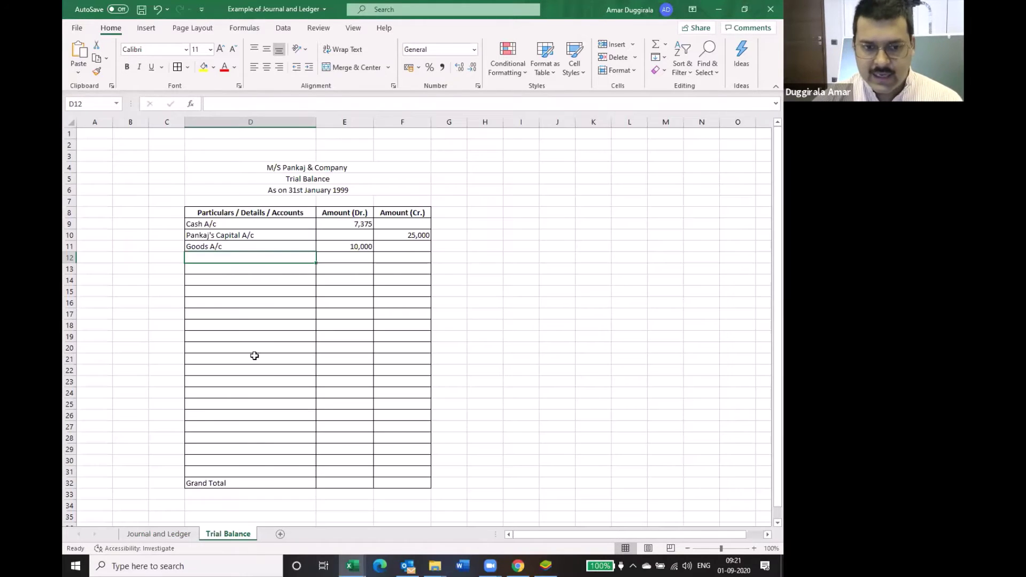
text(Mr. )
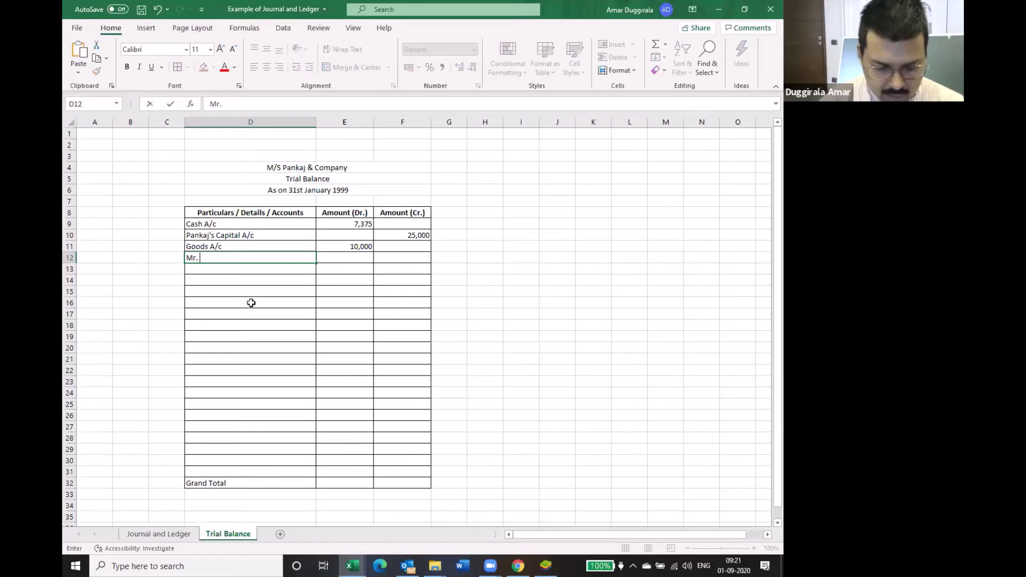
text(Sud)
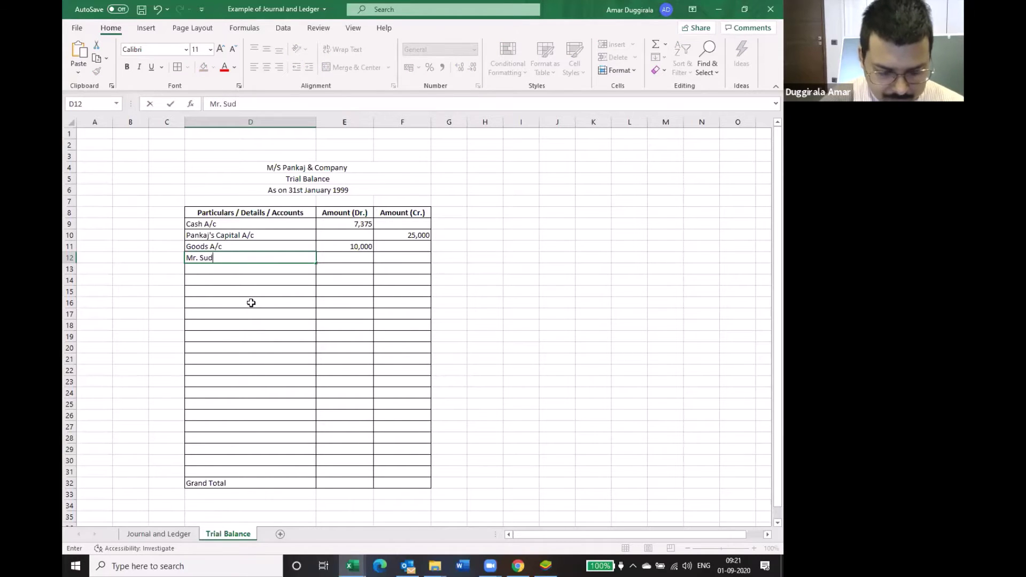
text(hir's A/c)
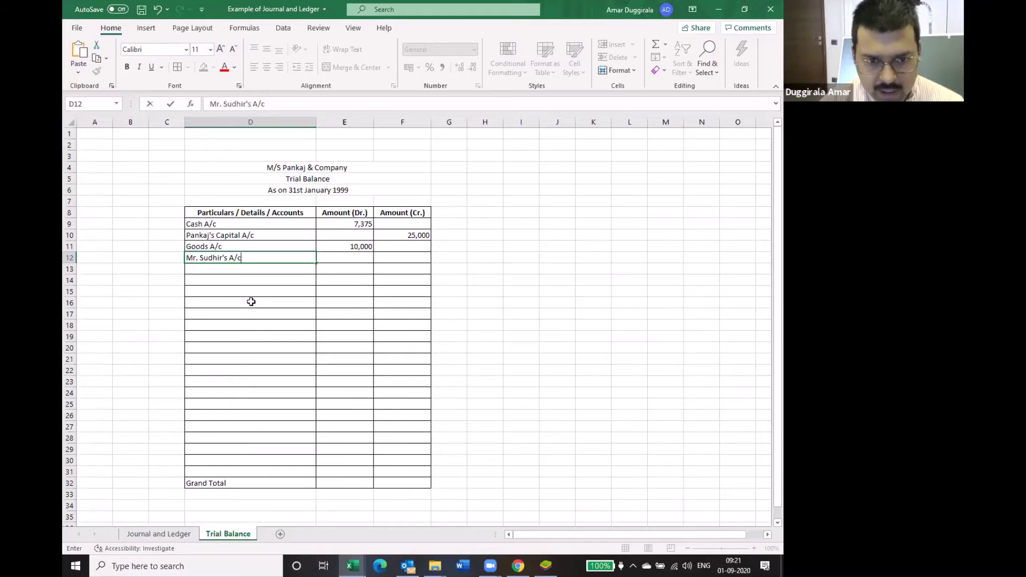
key(Tab)
text(-)
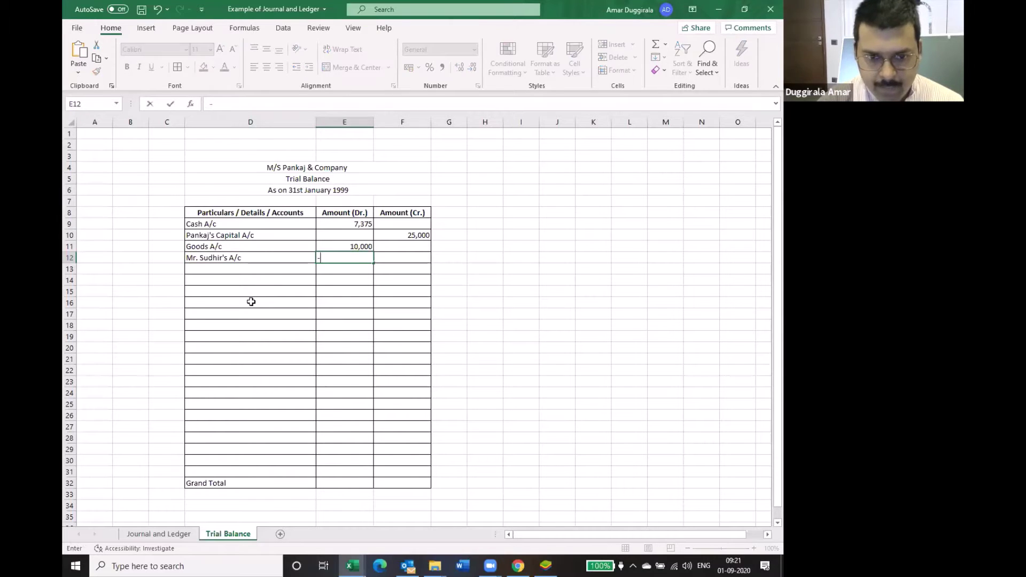
key(Tab)
text(-)
key(Tab)
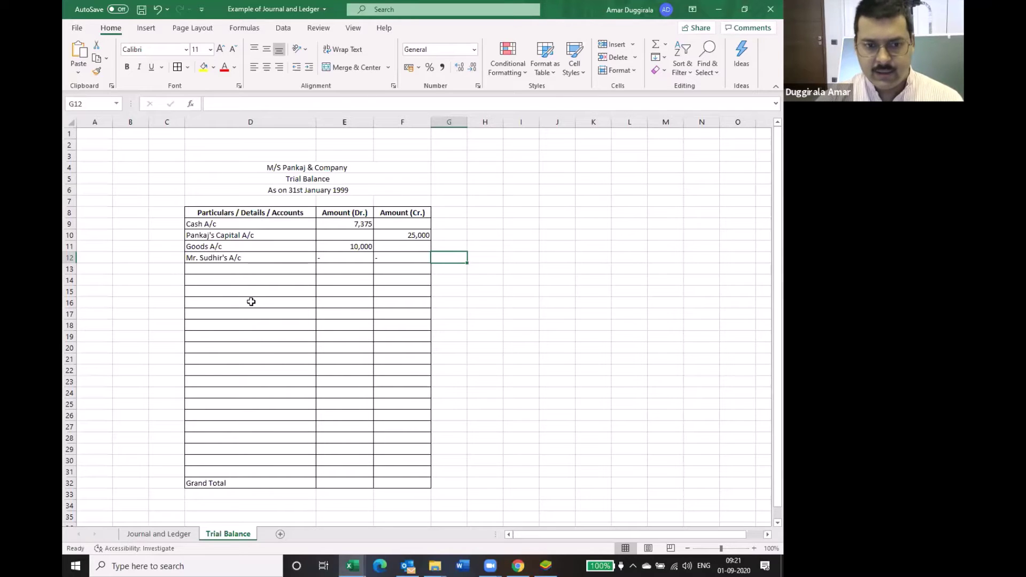
key(Return)
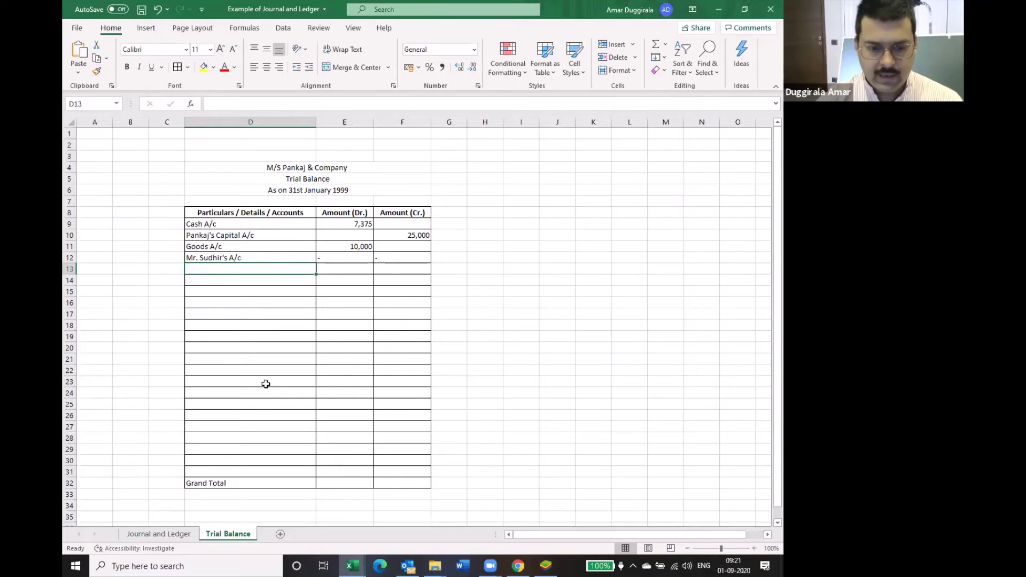
- Look up the Sales A/c balance b/f in the ledger and enter Sales A/c with credit 6,000 in row 13 of the trial balance
key(ctrl+Page_Up)
scroll(380, 380, down, 2)
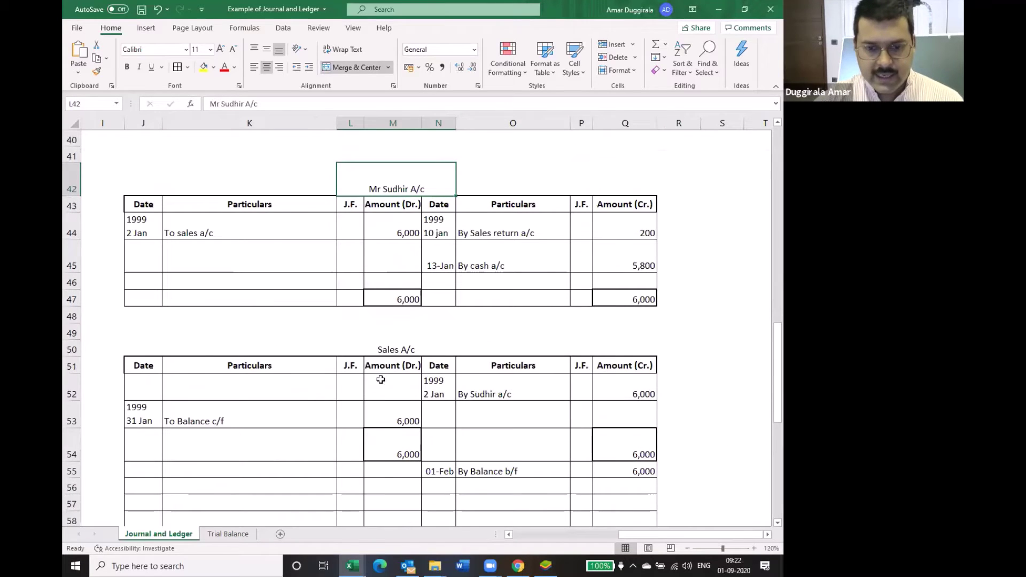
click(396, 350)
scroll(516, 306, down, 1)
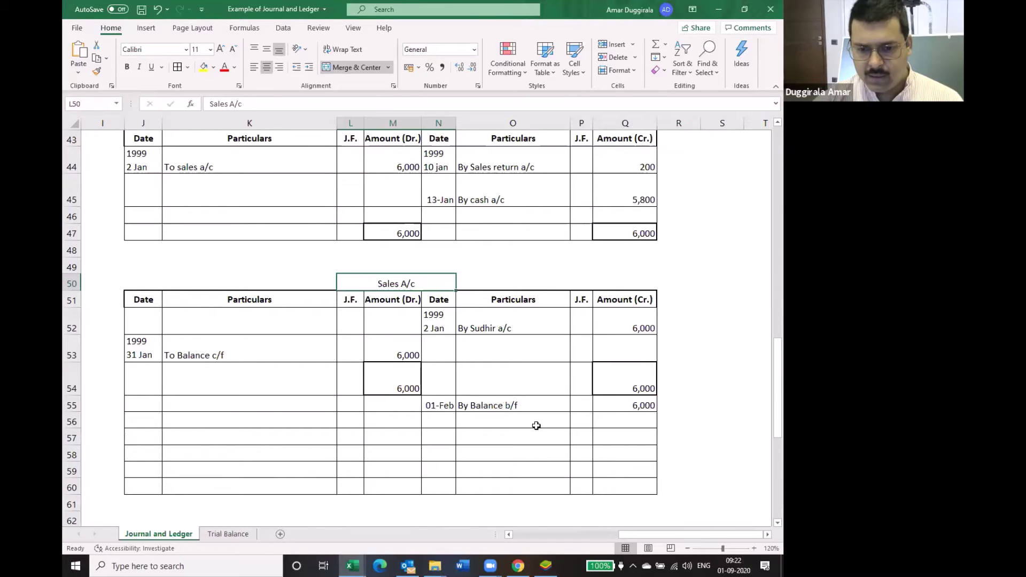
click(636, 404)
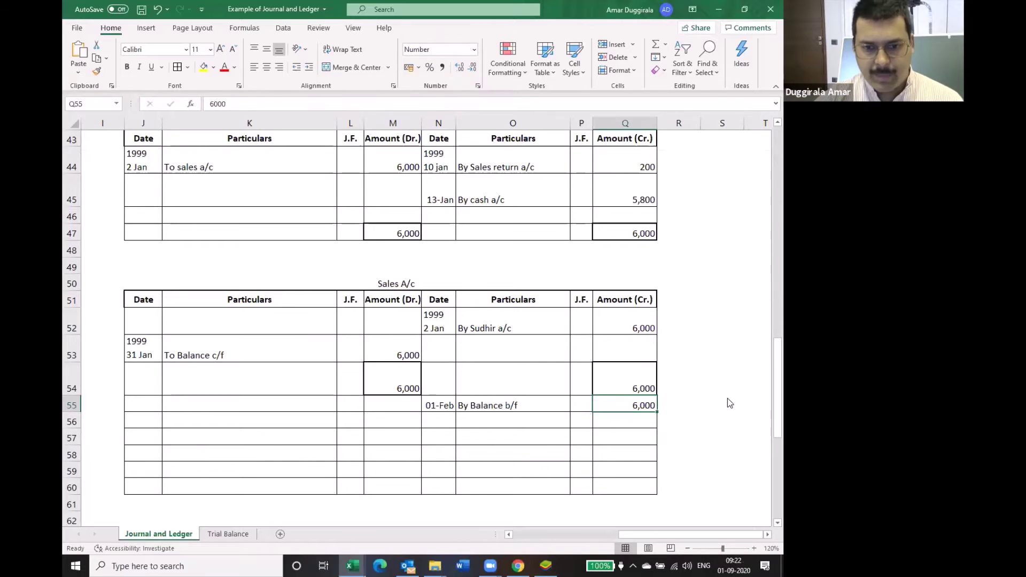
click(221, 534)
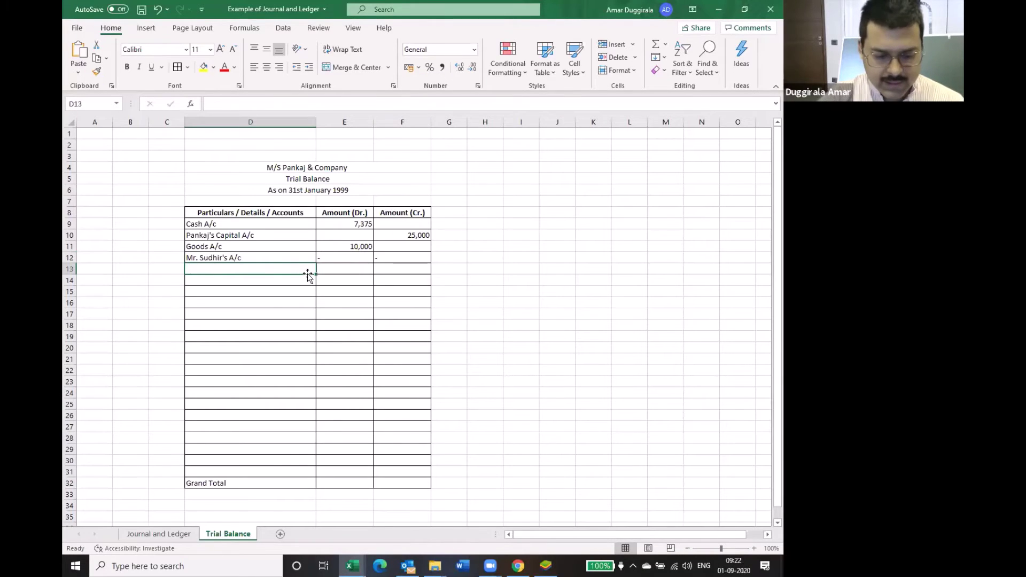
text(Sales A/c)
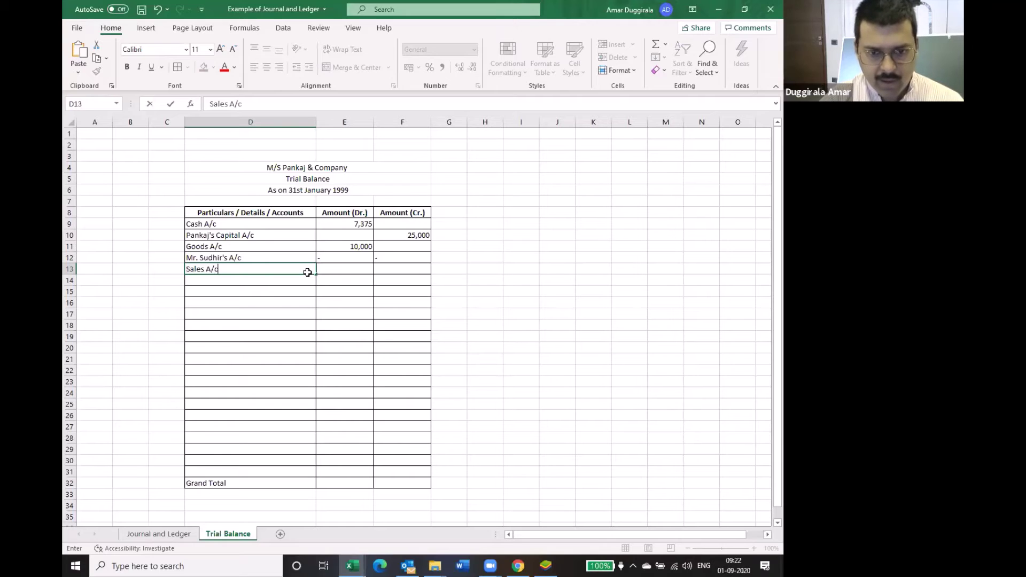
key(Tab)
key(Tab)
text(6000)
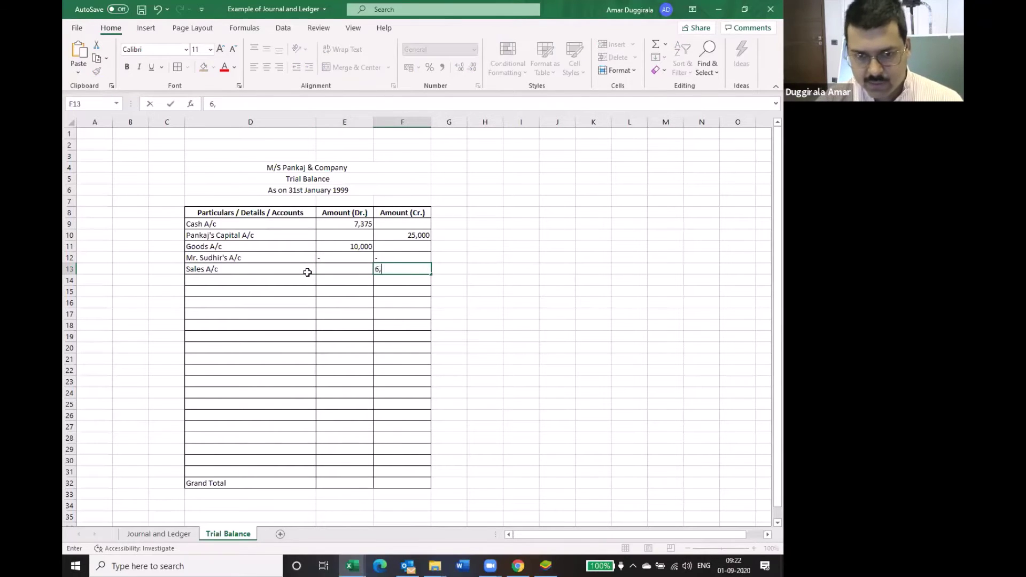
key(Return)
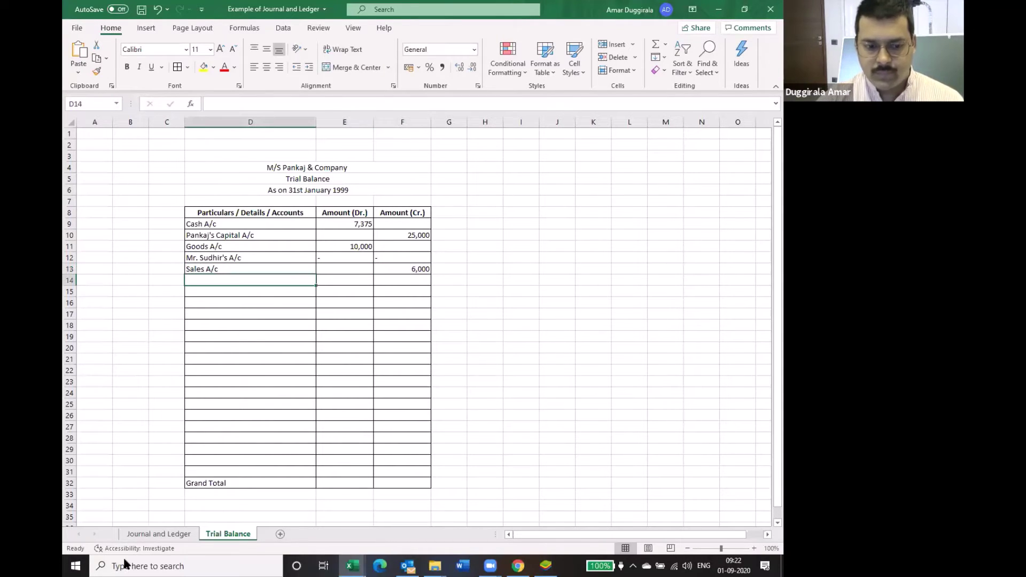
- Look up the Purchases A/c balance b/f in the ledger and enter Purchases A/c with debit 7,000 in row 14 of the trial balance
click(134, 534)
scroll(434, 293, down, 4)
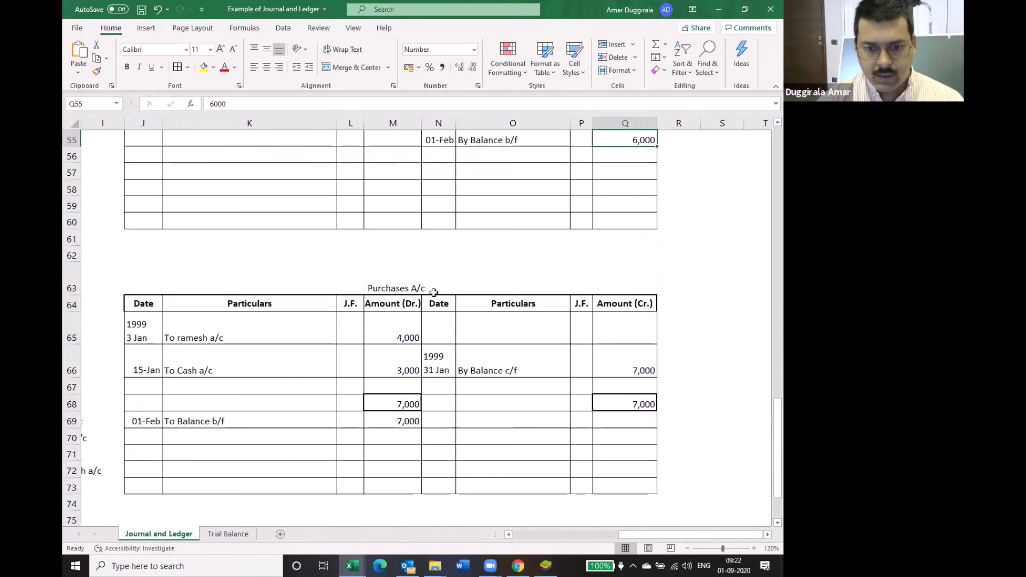
click(435, 292)
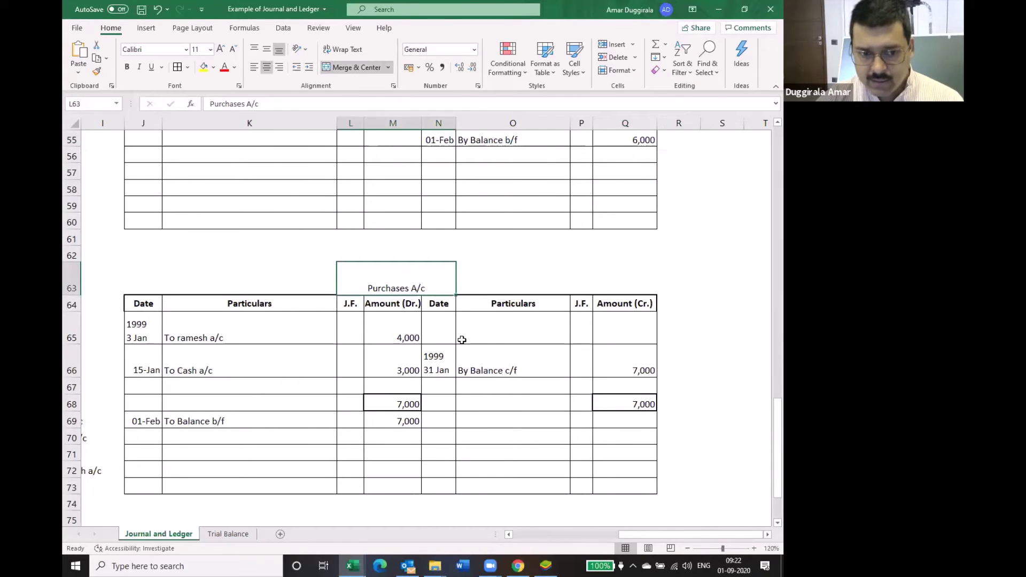
click(409, 423)
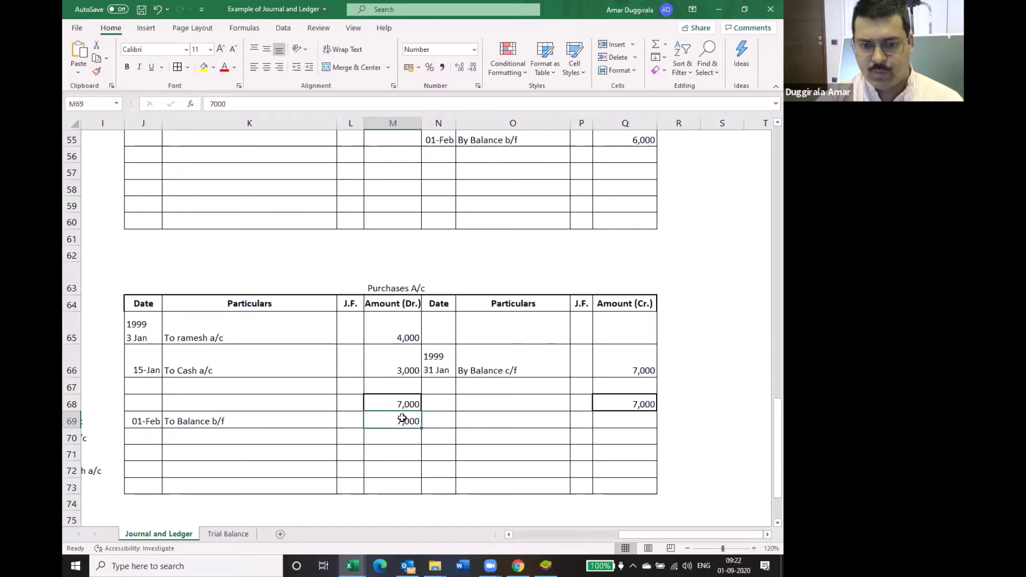
click(229, 534)
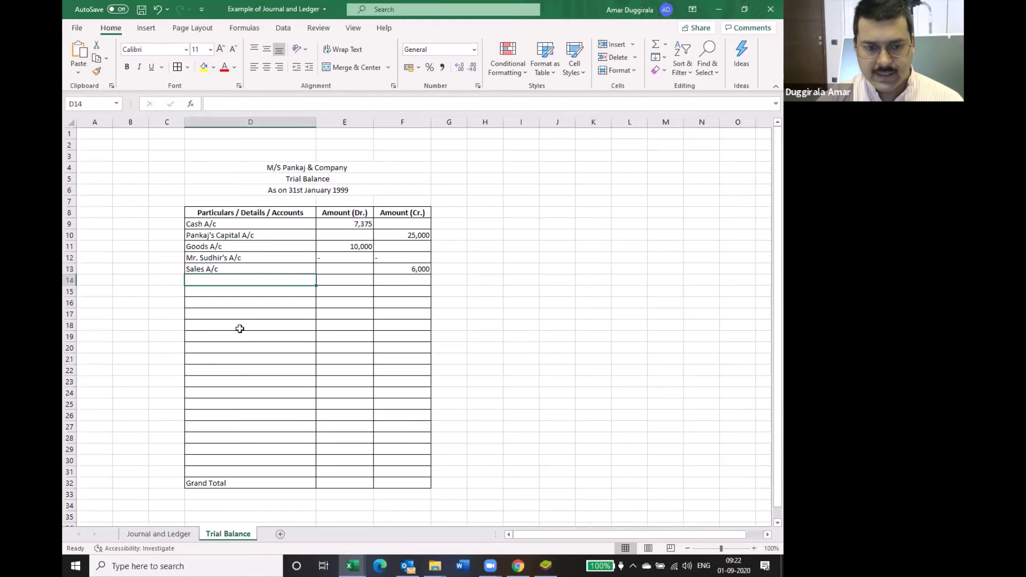
text(Purcha)
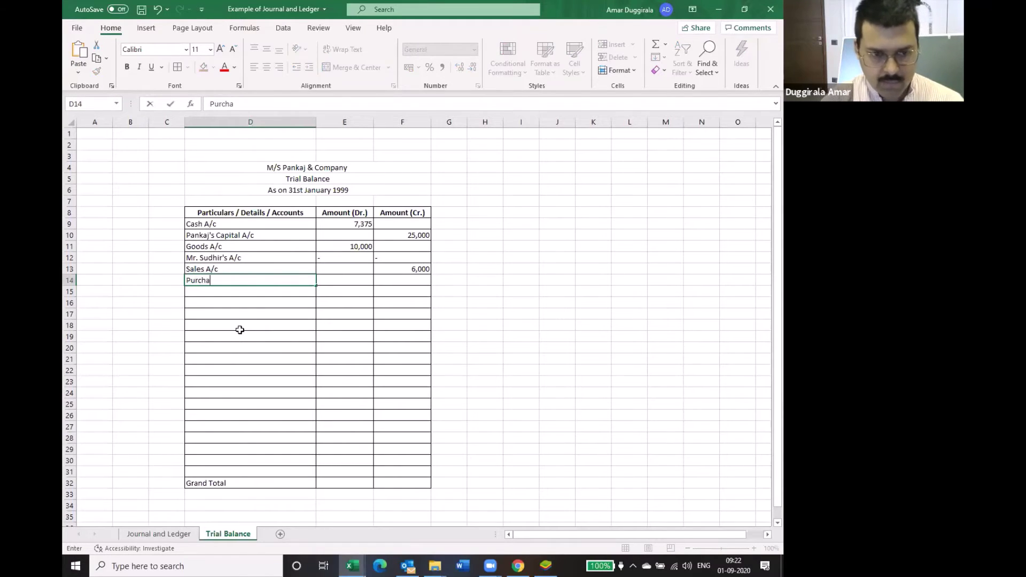
text(ses A/c)
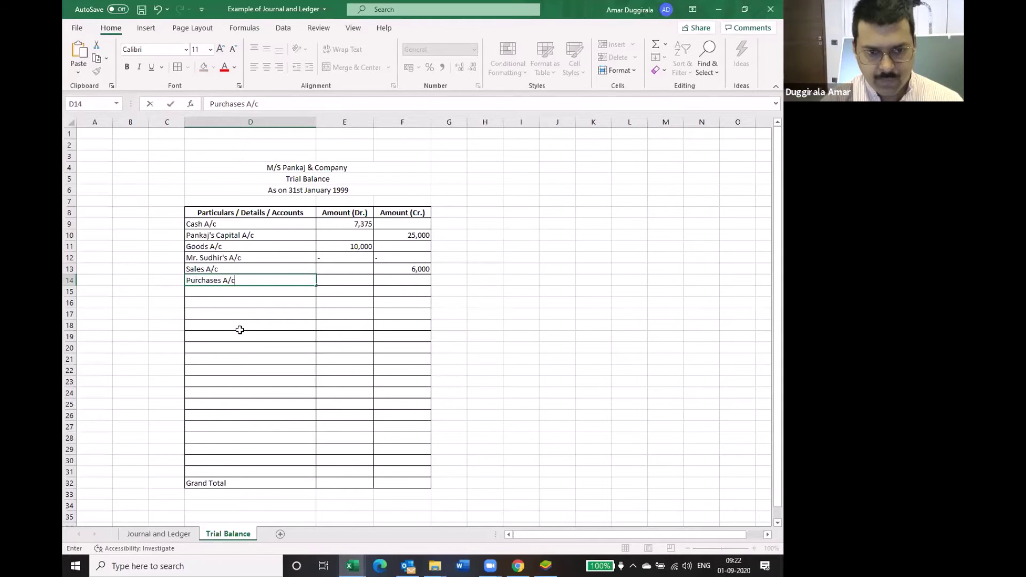
key(Tab)
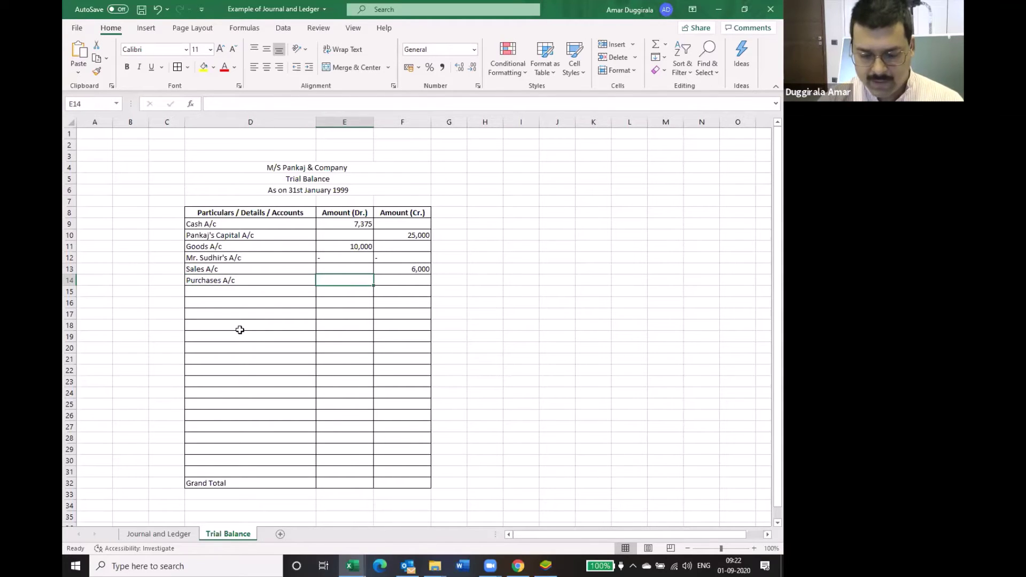
text(7000)
key(Return)
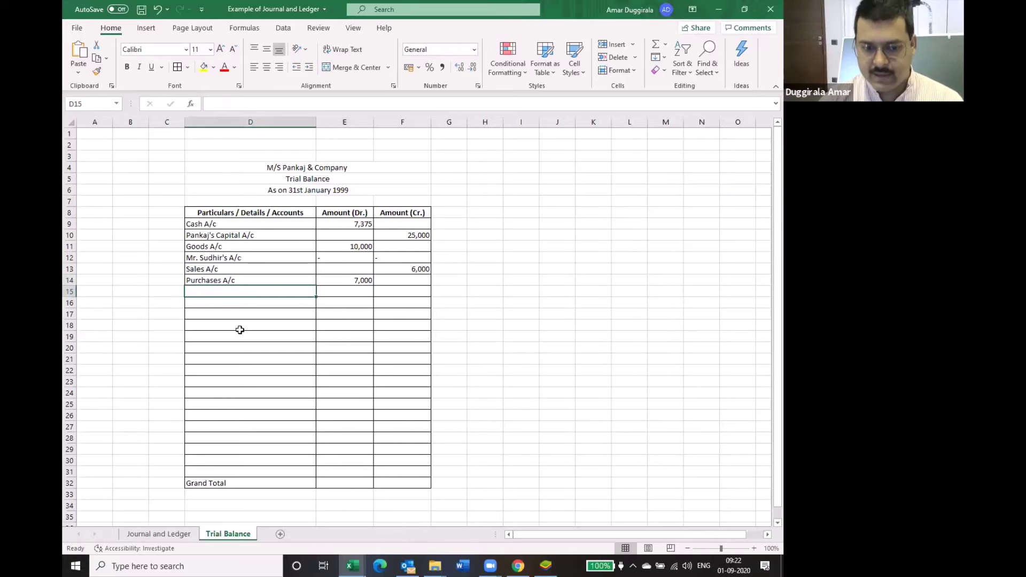
- Compare the journal entries of the supplier credited on 3rd Jan in row 18 with the same supplier's 12th Jan debits in rows 37 and 40
key(ctrl+Page_Up)
scroll(521, 349, down, 3)
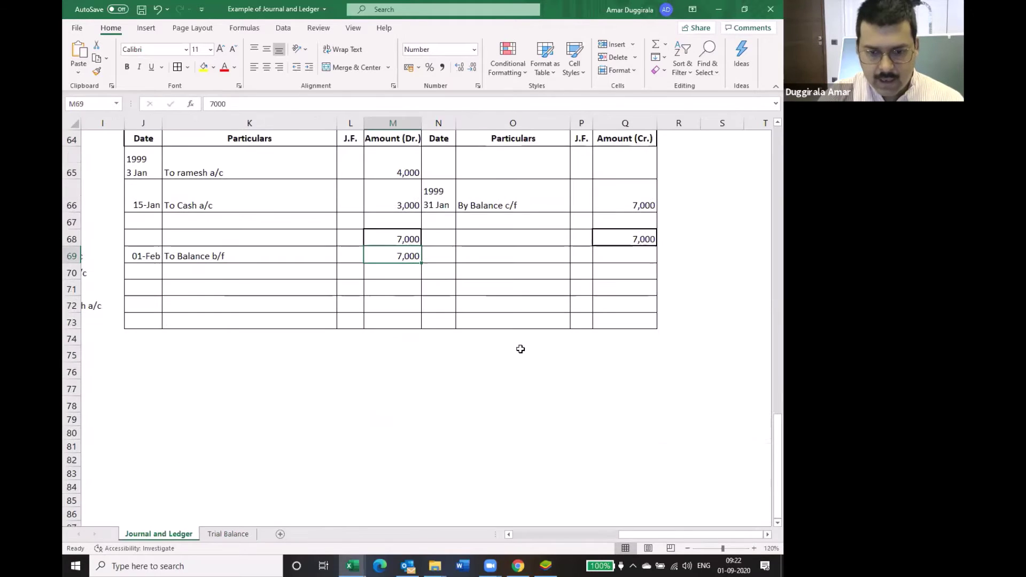
scroll(521, 349, up, 2)
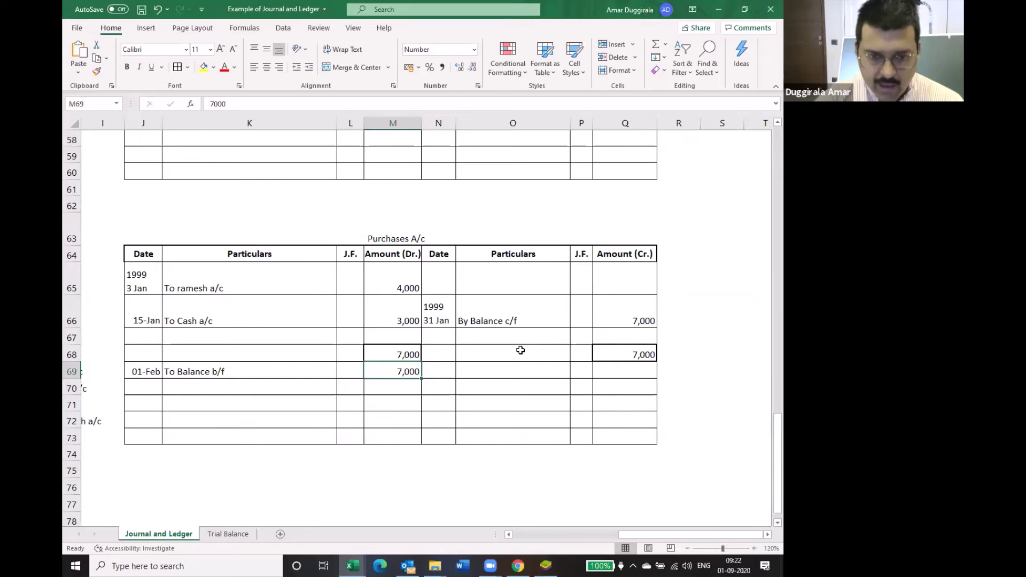
key(Home)
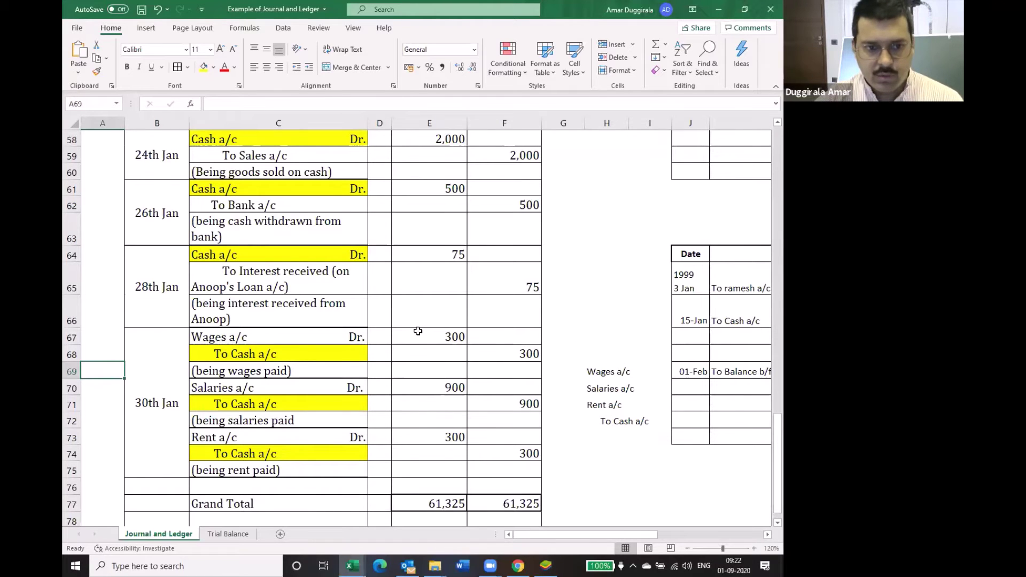
scroll(417, 334, up, 16)
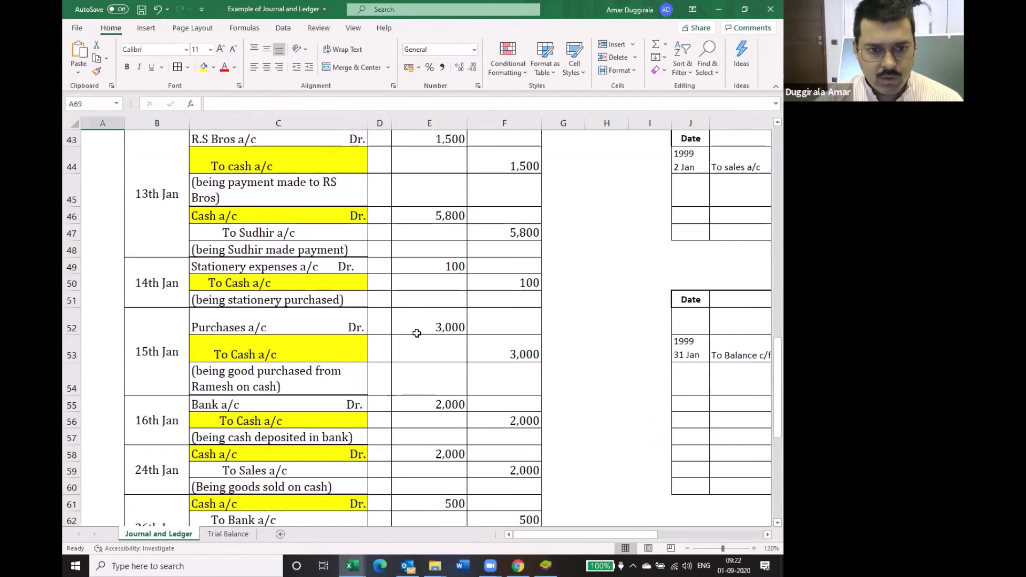
scroll(417, 333, up, 3)
scroll(417, 333, down, 5)
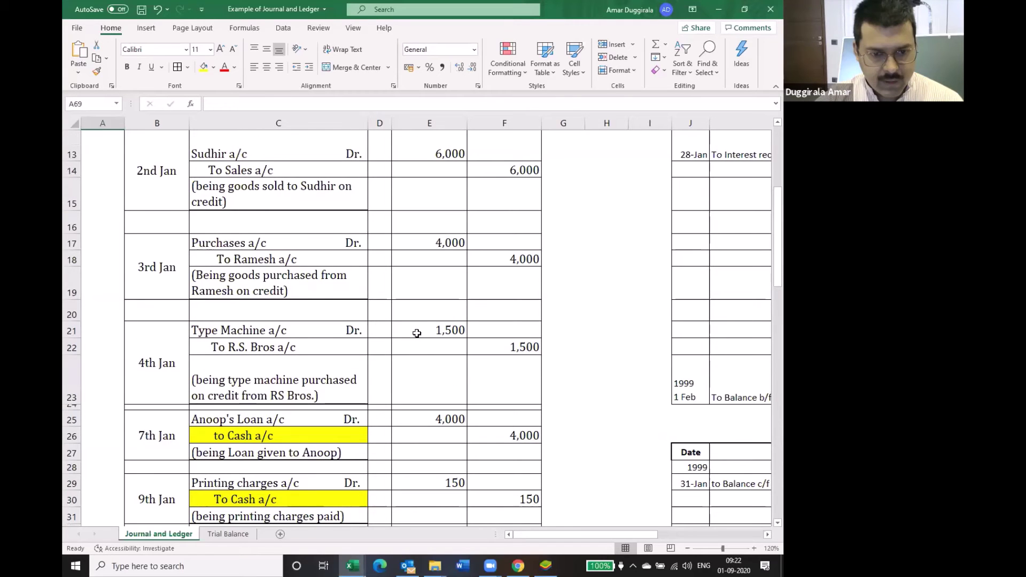
click(292, 262)
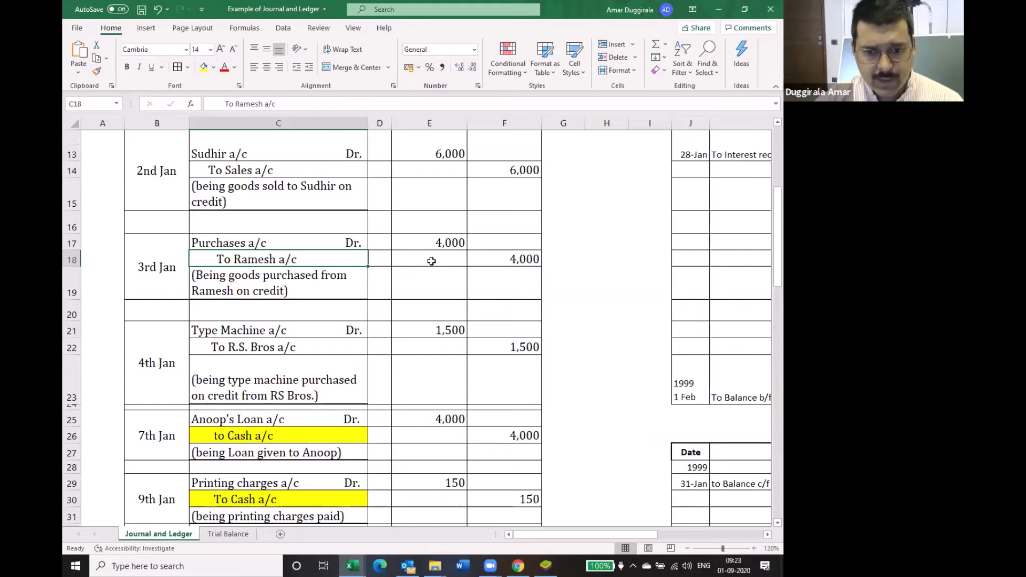
scroll(360, 346, down, 3)
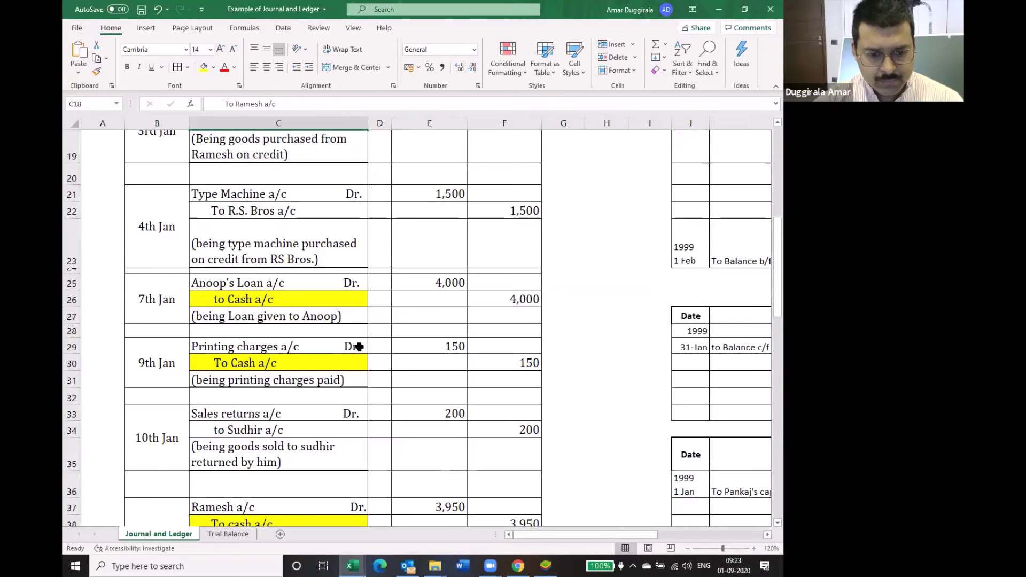
scroll(359, 347, down, 1)
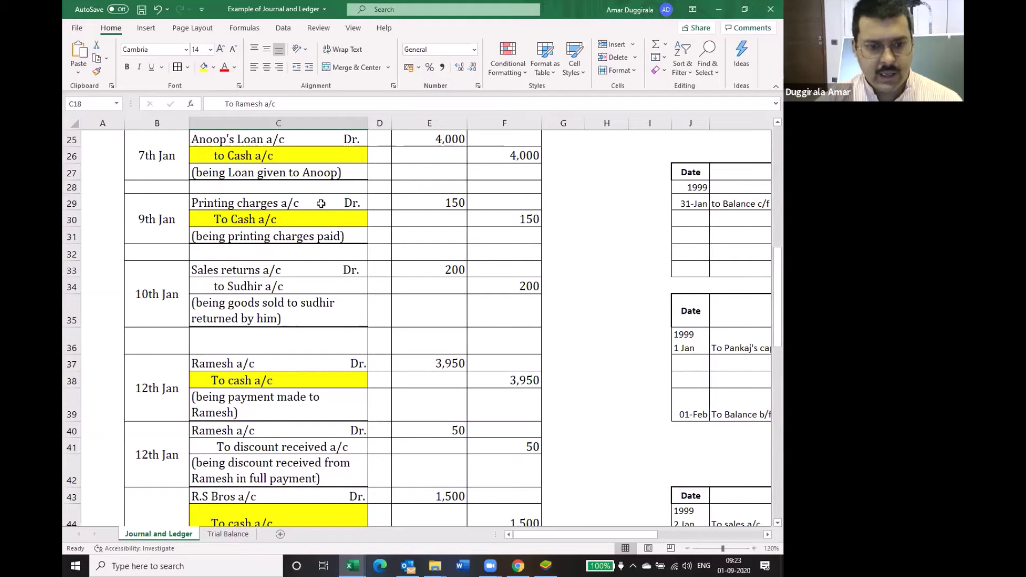
scroll(314, 222, up, 1)
scroll(314, 222, up, 2)
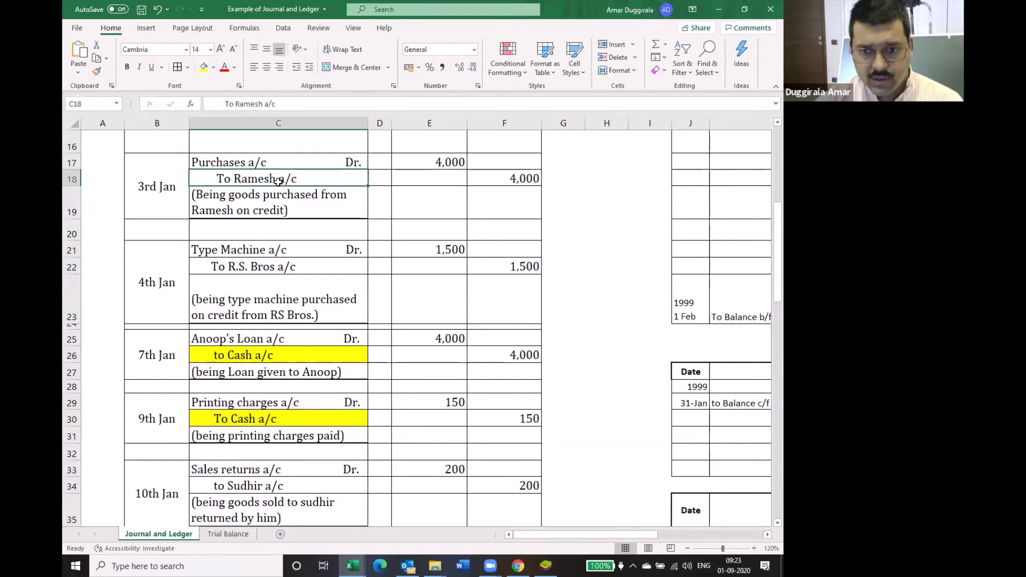
scroll(343, 299, down, 3)
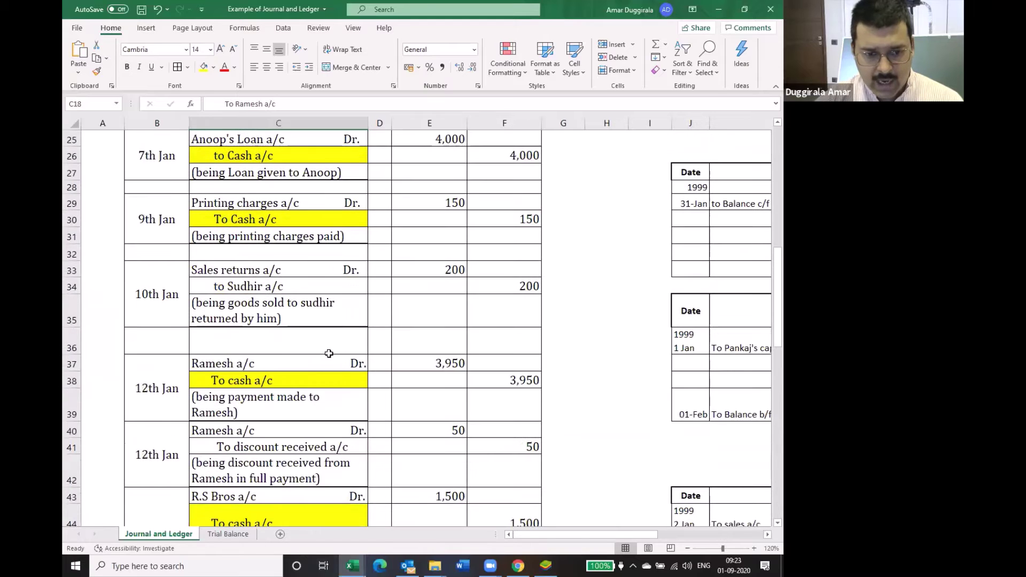
ctrl+click(306, 359)
ctrl+click(320, 431)
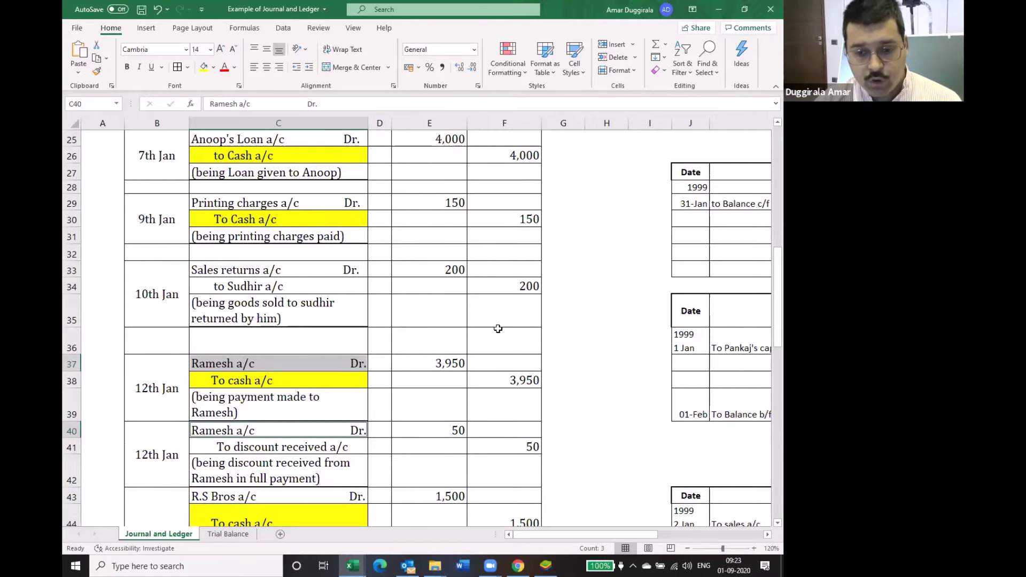
- Enter the supplier's personal account in row 15 of the trial balance with "-" for both the debit and credit amounts
click(228, 534)
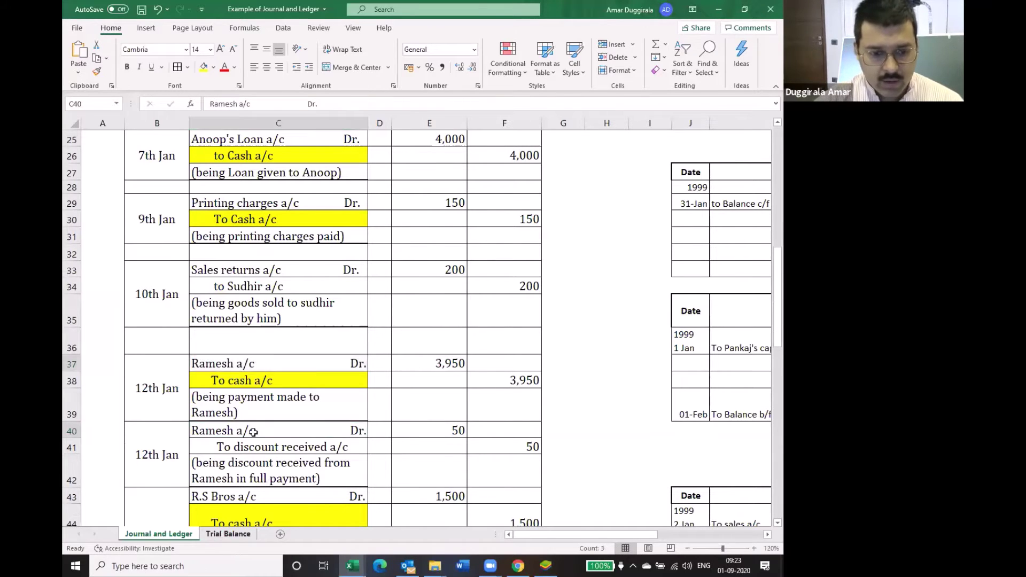
text(Ramesh)
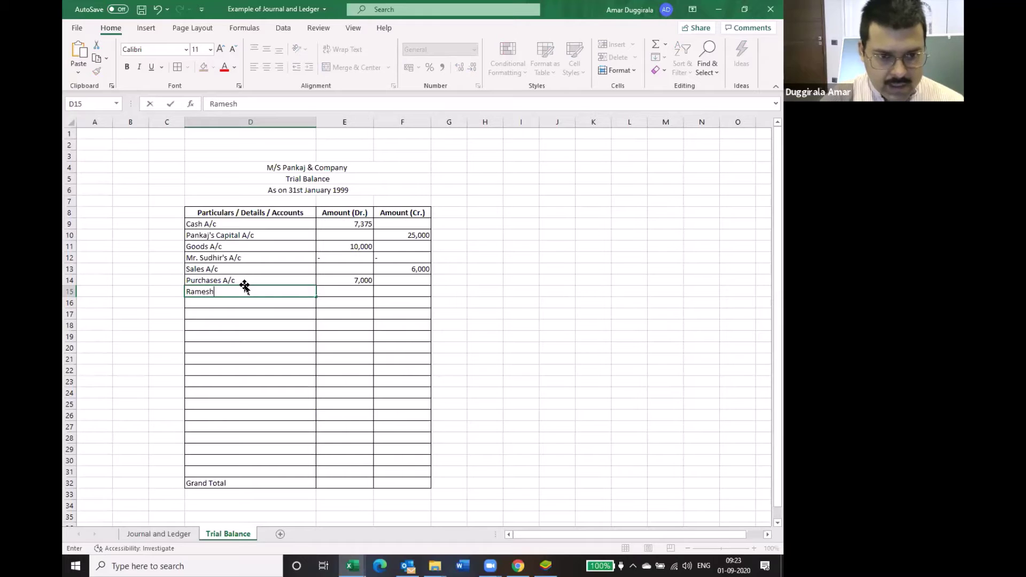
text(' A/c)
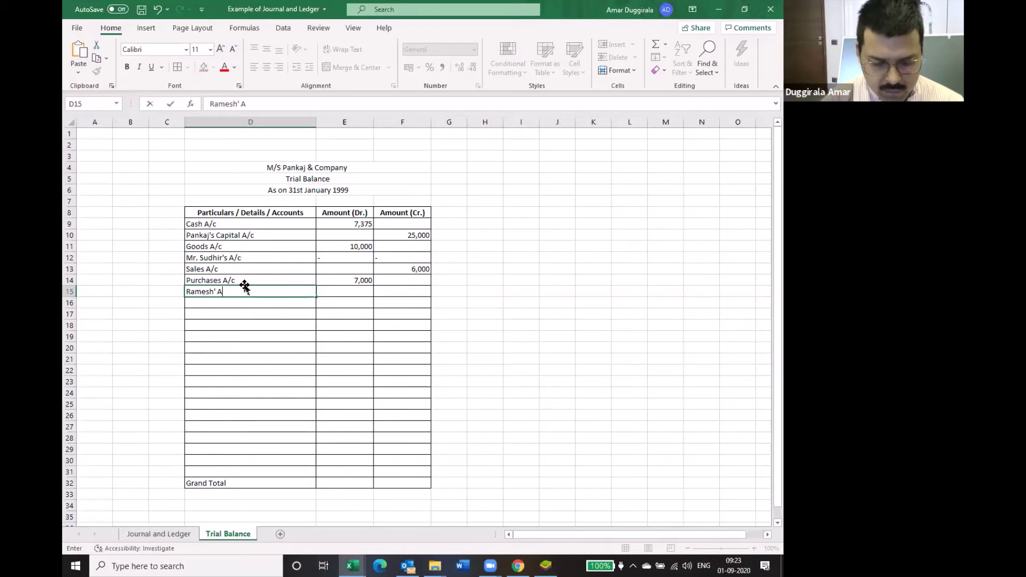
key(BackSpace)
key(BackSpace)
key(BackSpace)
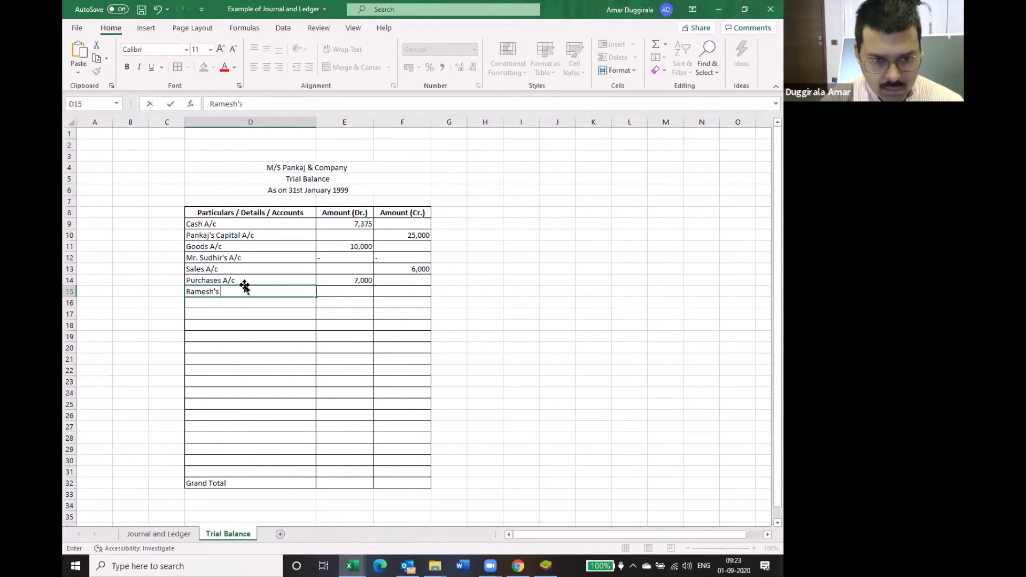
text(A/c)
key(Tab)
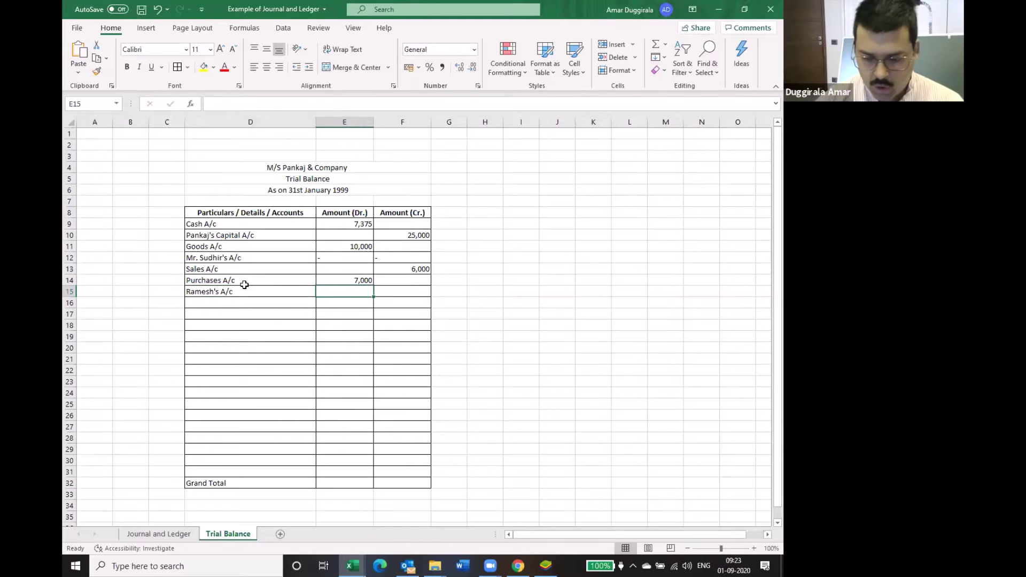
text(-)
key(Tab)
text(-)
key(Return)
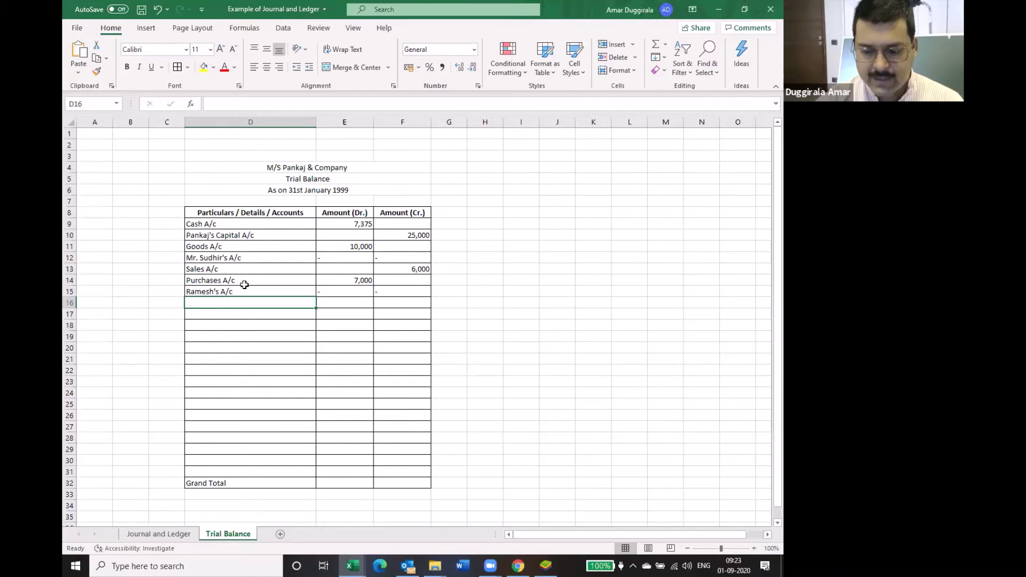
- Check the whole journal for entries of Type Machine a/c, starting from its 4th Jan debit in row 21
key(ctrl+Page_Up)
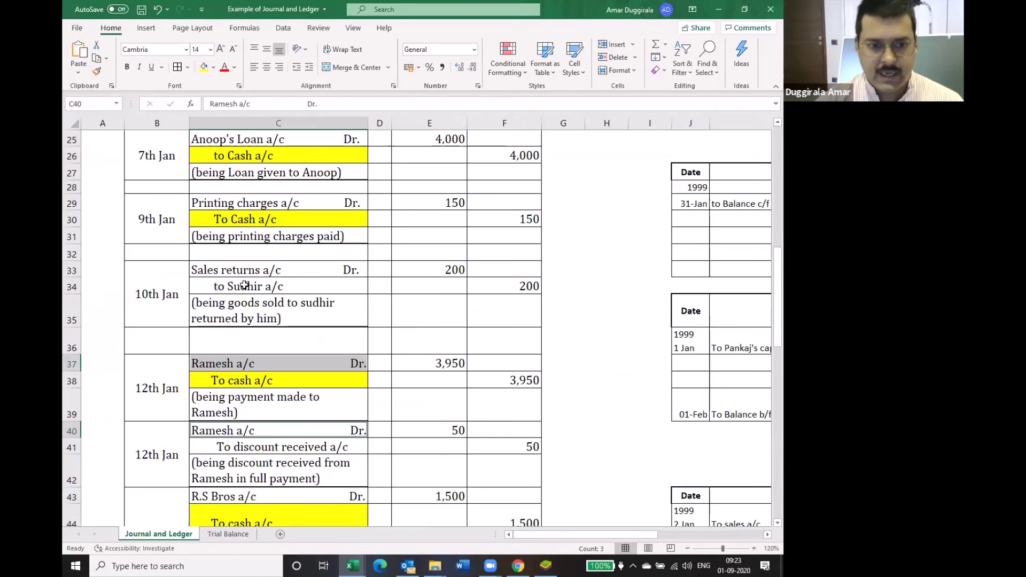
scroll(271, 223, up, 3)
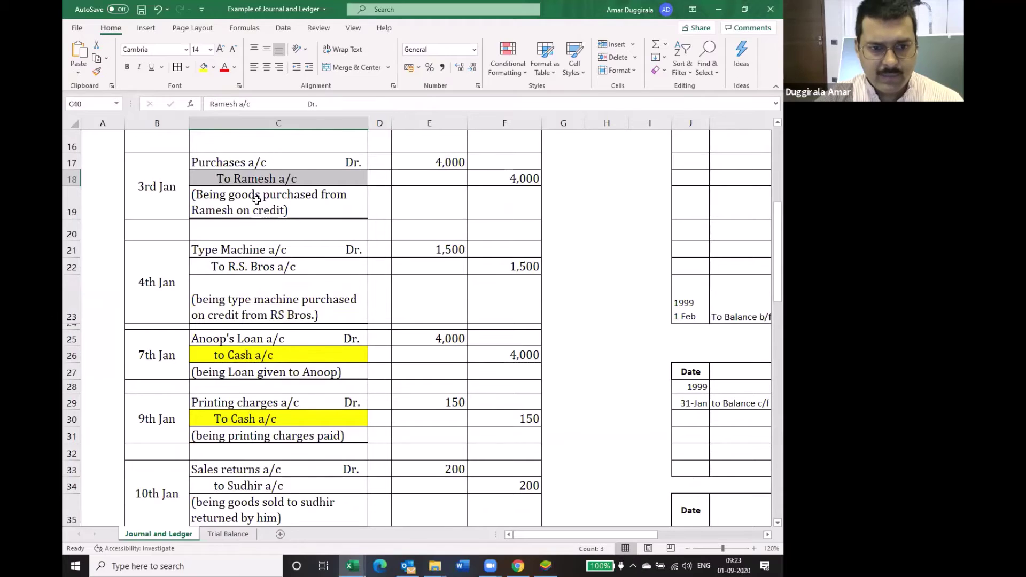
click(240, 254)
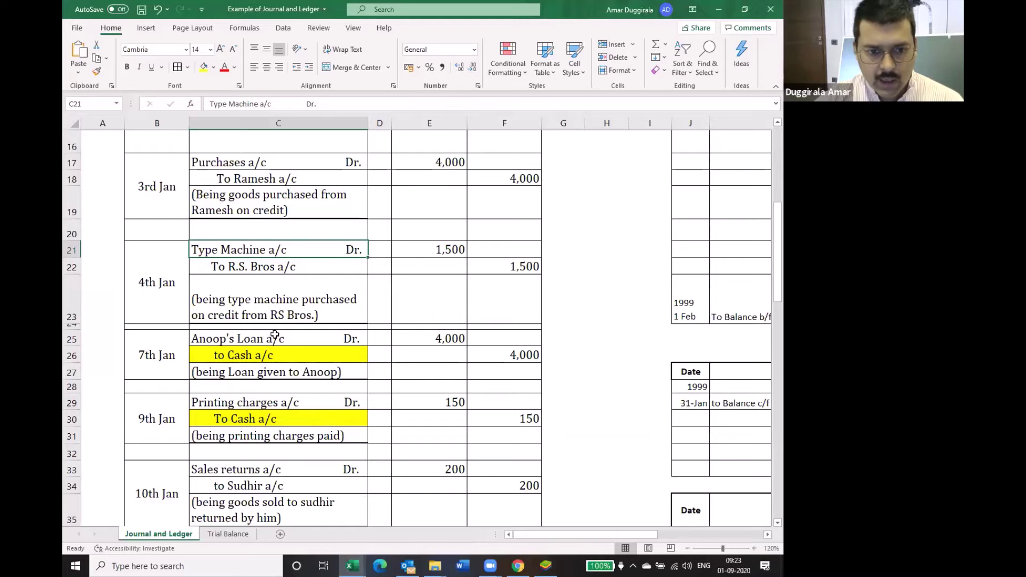
scroll(274, 347, down, 2)
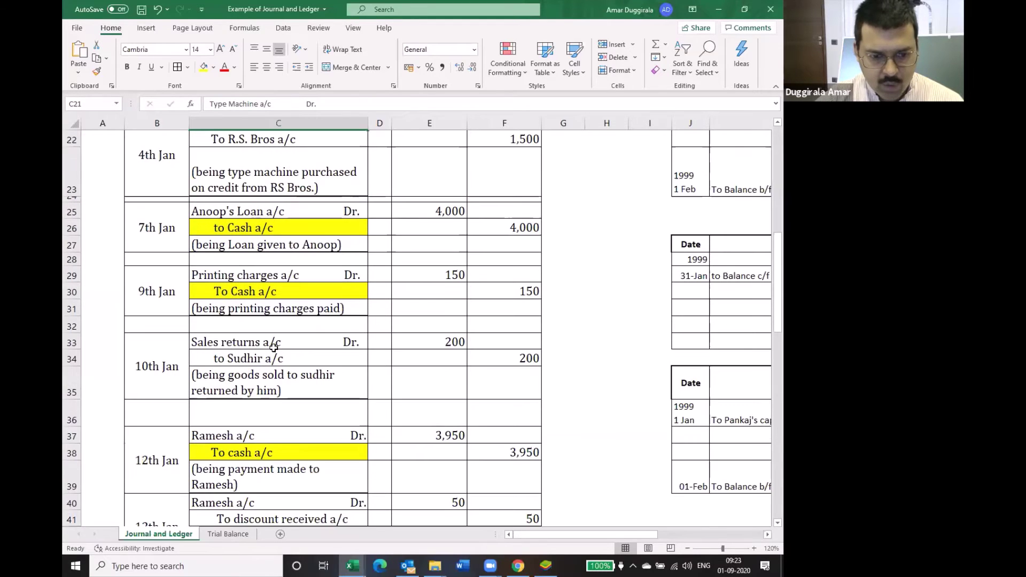
scroll(274, 347, down, 4)
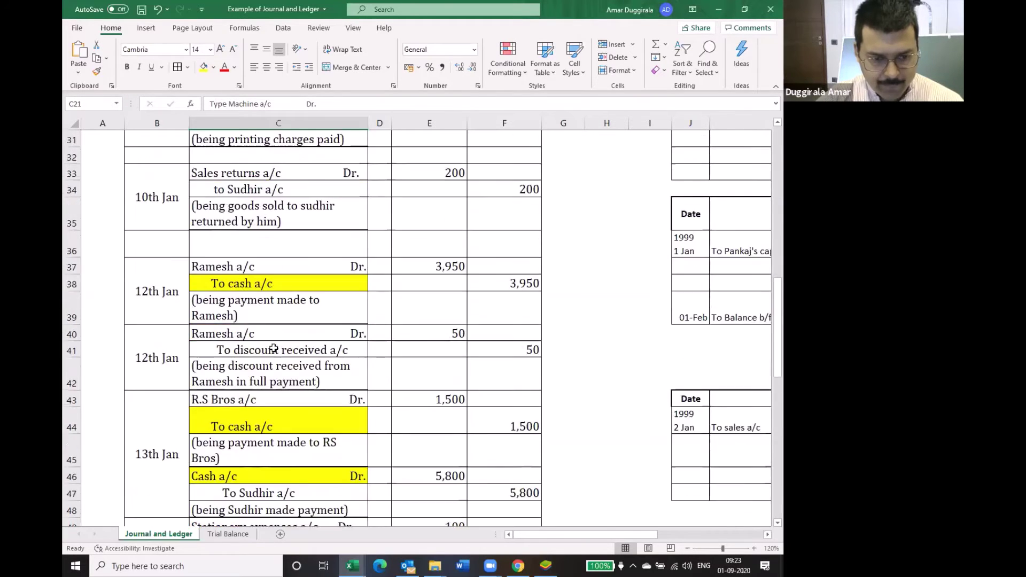
scroll(273, 348, down, 5)
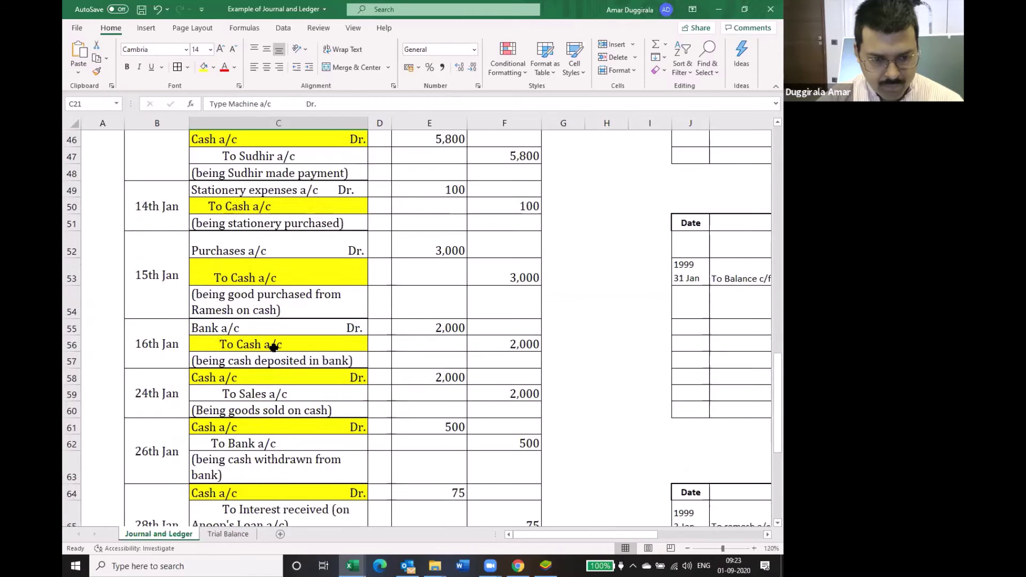
scroll(273, 348, down, 4)
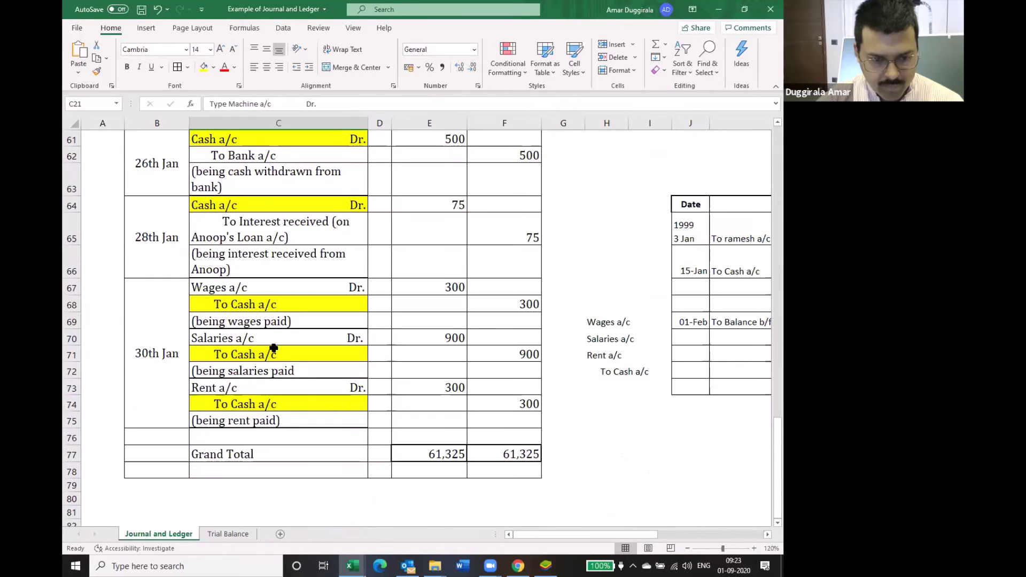
scroll(274, 348, up, 1)
scroll(273, 348, up, 12)
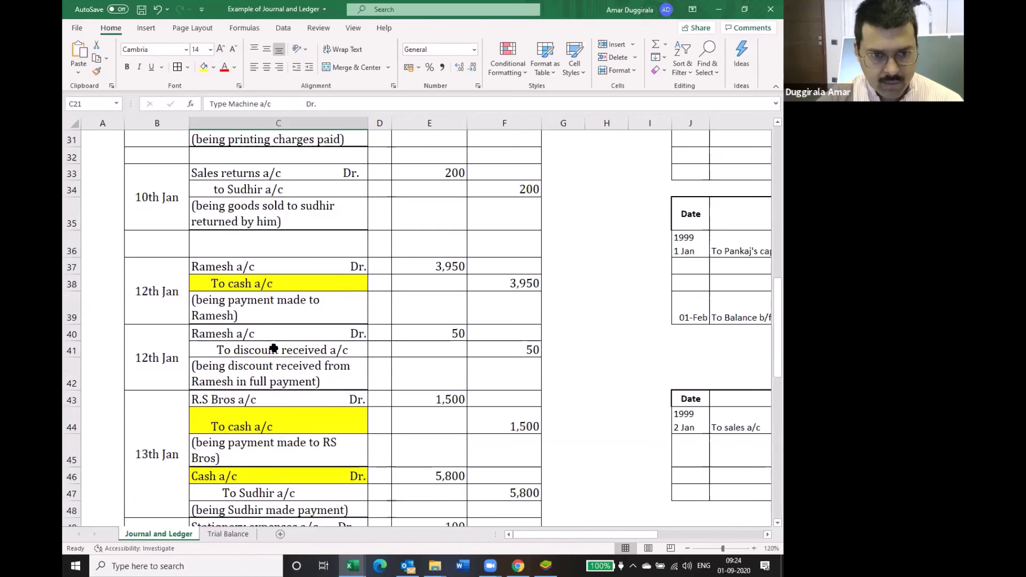
scroll(274, 348, up, 3)
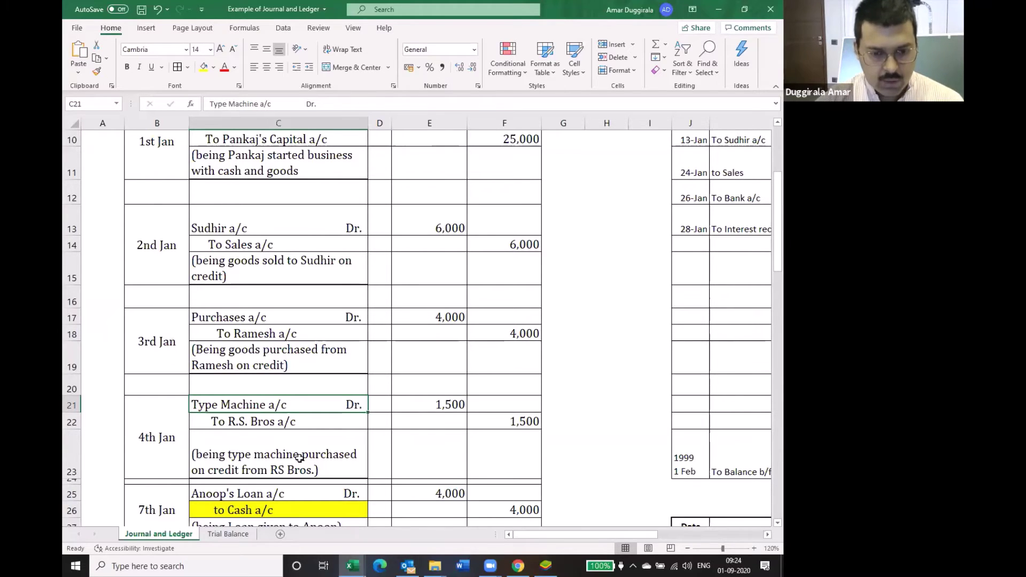
- Enter Type Machine with debit 1,500 in row 16 of the trial balance
click(222, 535)
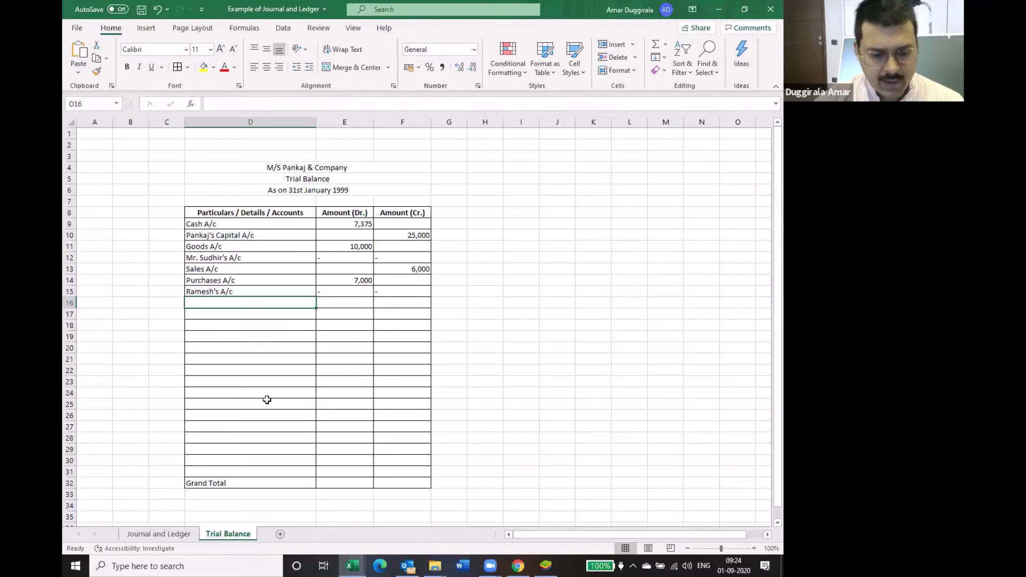
text(Type M)
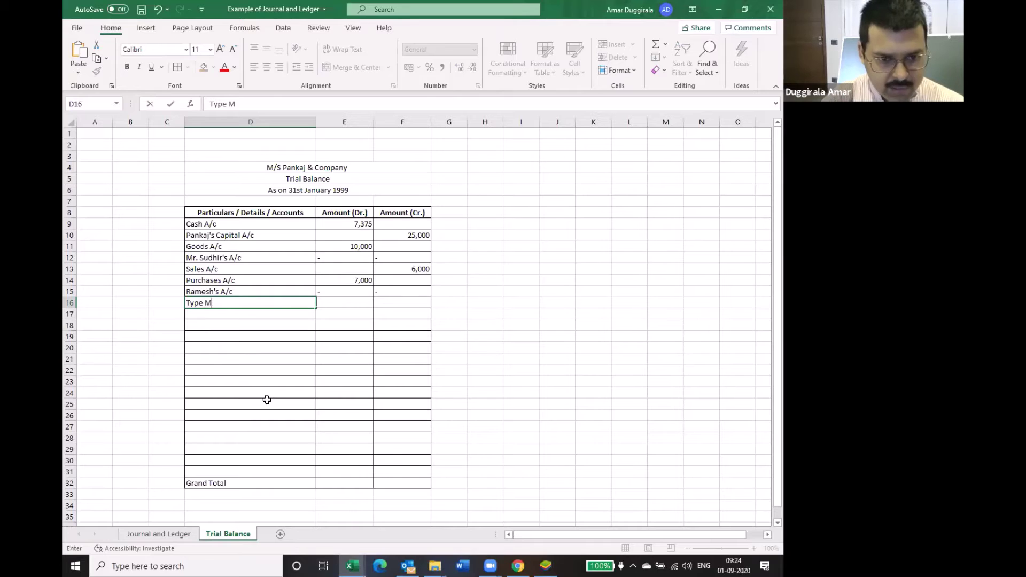
text(achine)
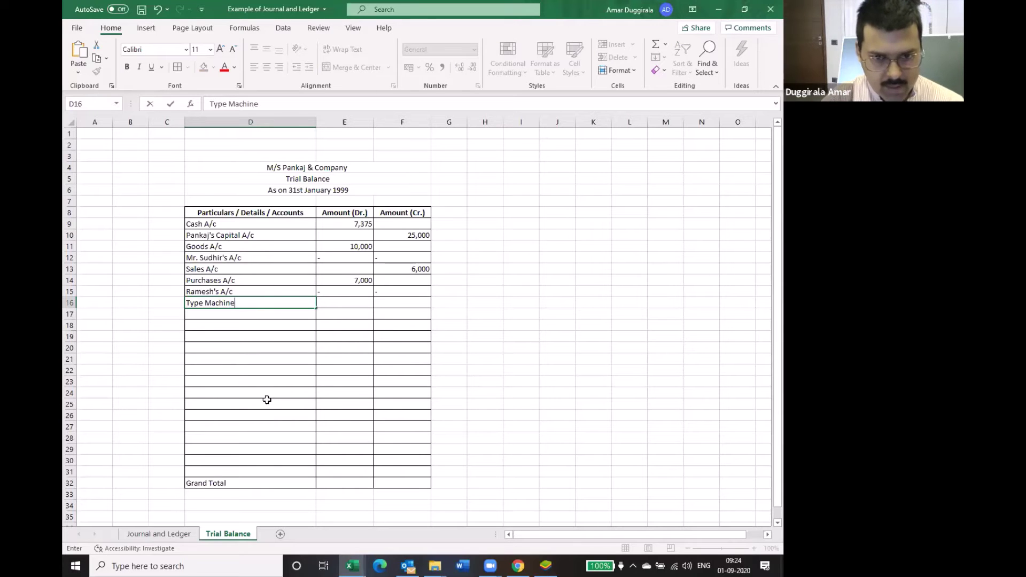
key(Tab)
text(1,500)
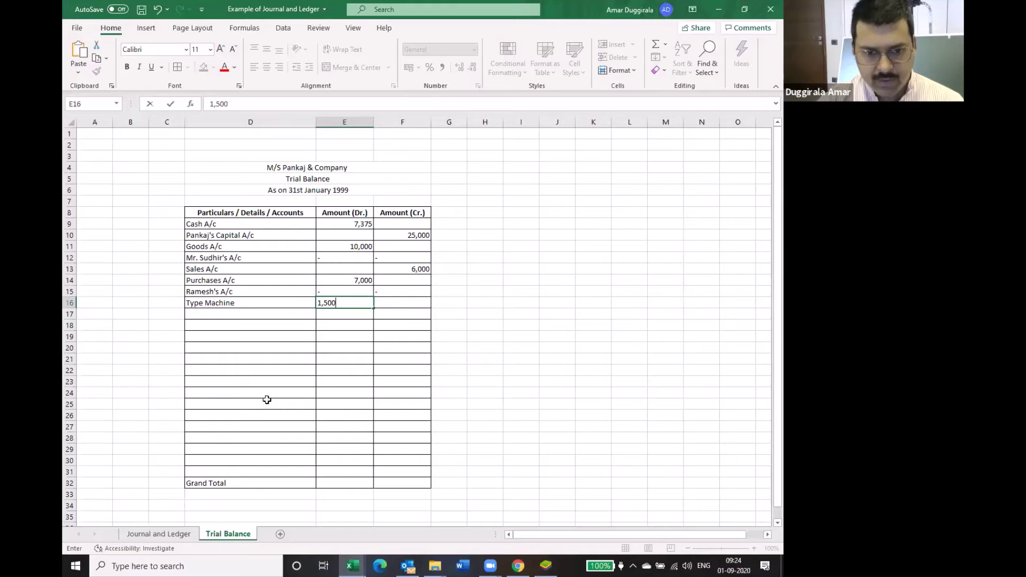
key(Return)
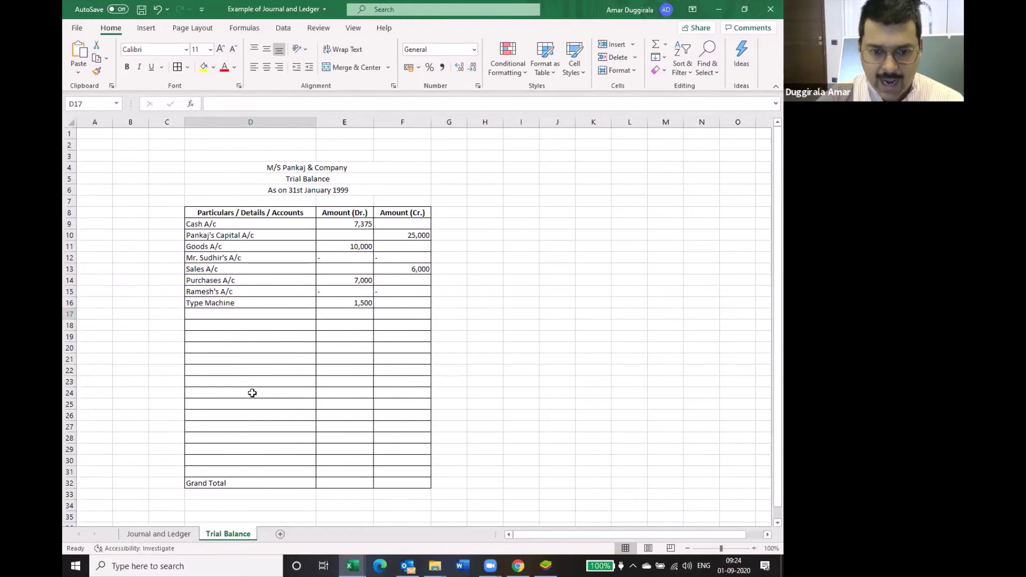
- Compare the R.S. Bros a/c credit of 4th Jan in journal row 22 with its 13th Jan debit in row 43
key(ctrl+Page_Up)
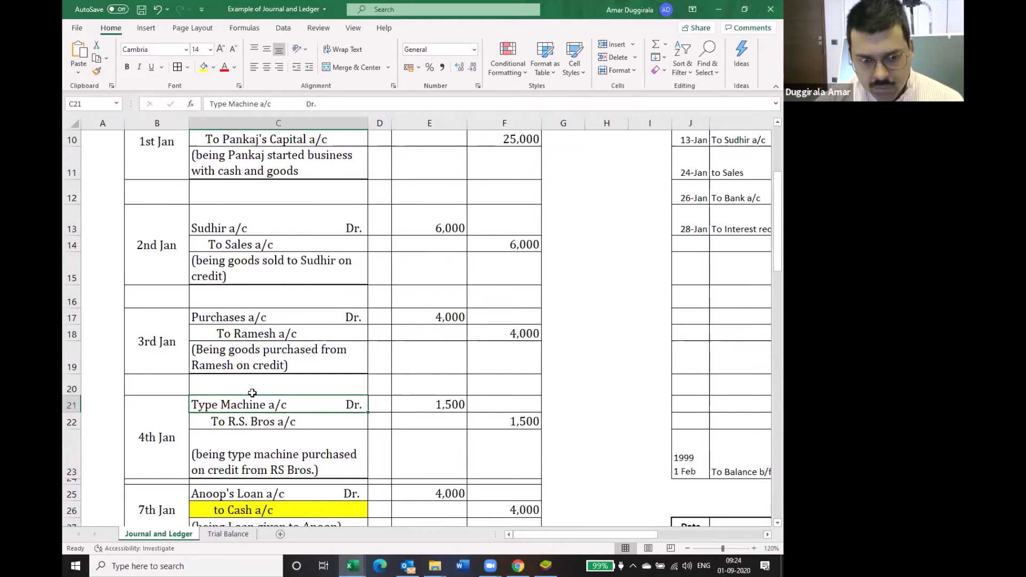
scroll(252, 392, down, 1)
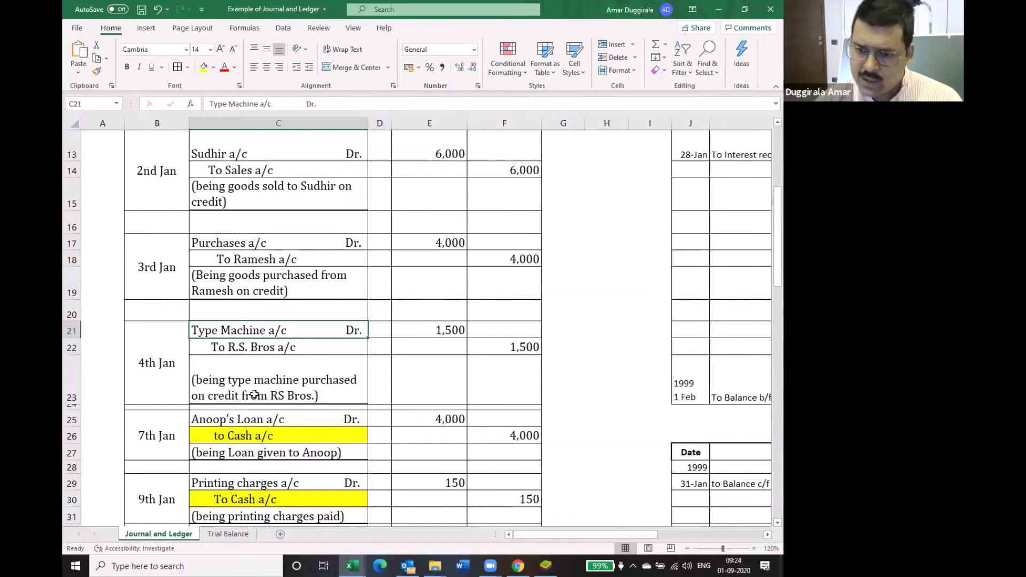
click(250, 347)
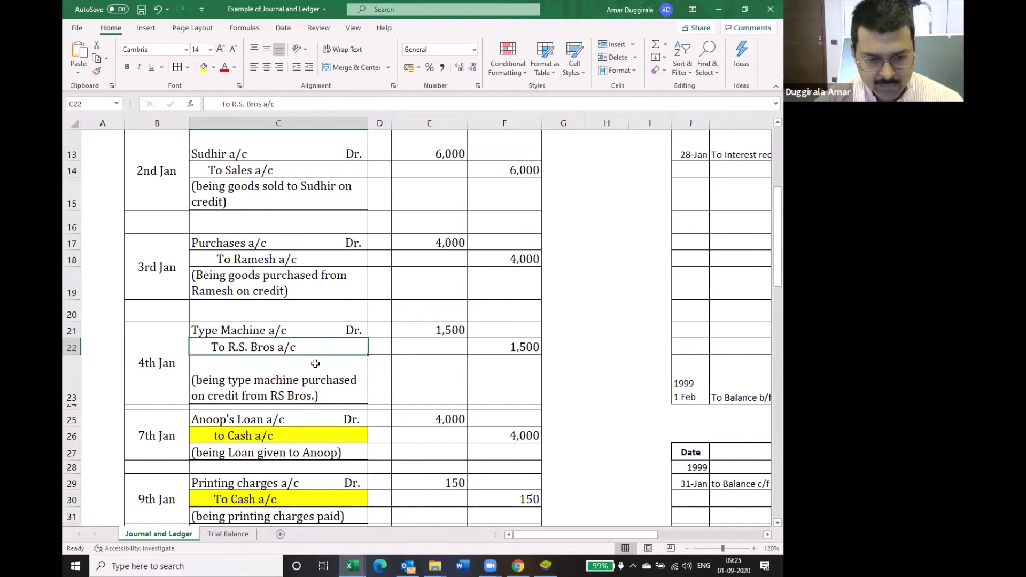
scroll(316, 362, down, 3)
scroll(310, 445, down, 2)
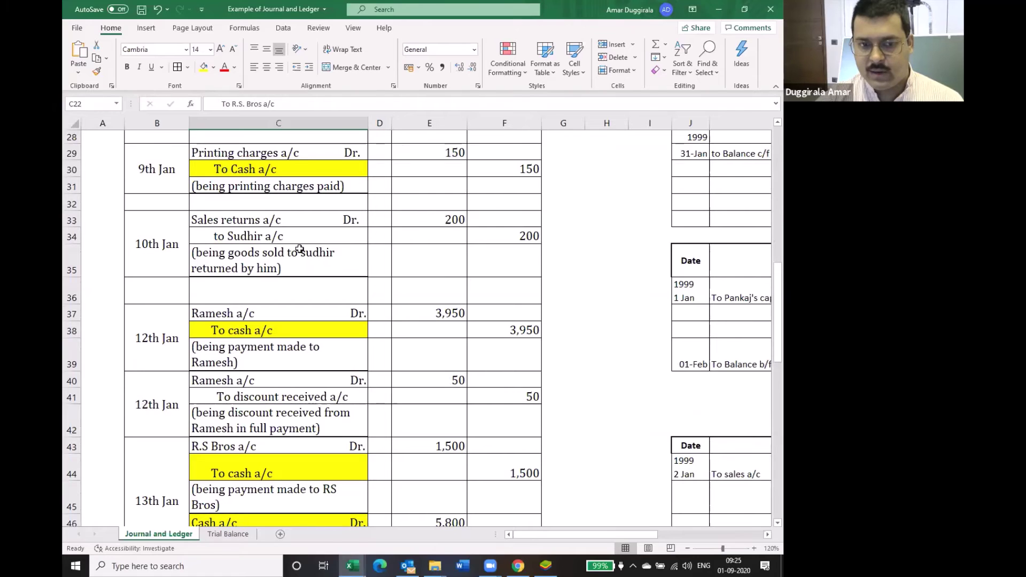
scroll(289, 201, up, 1)
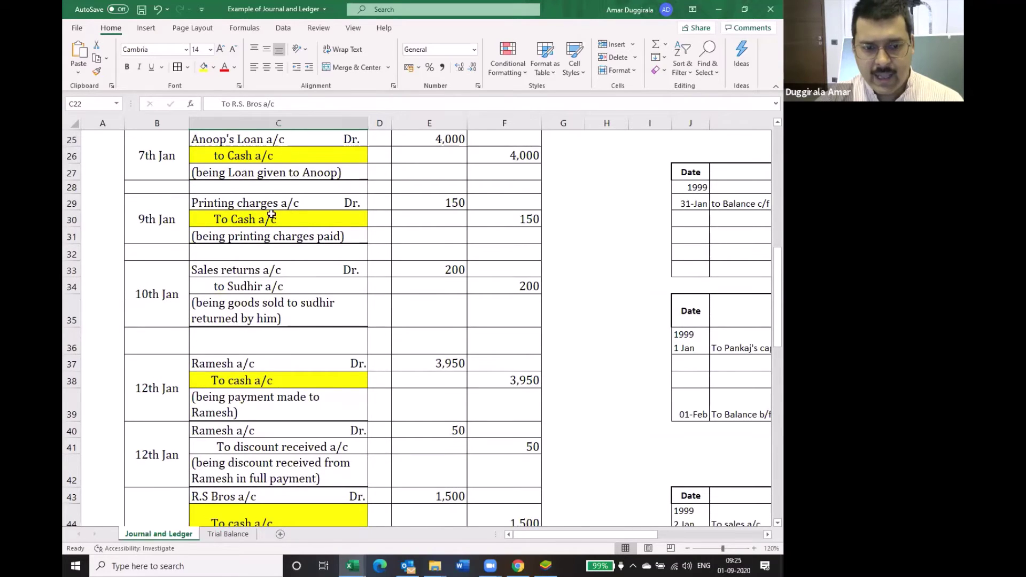
scroll(289, 451, up, 1)
scroll(289, 451, down, 1)
scroll(289, 452, down, 1)
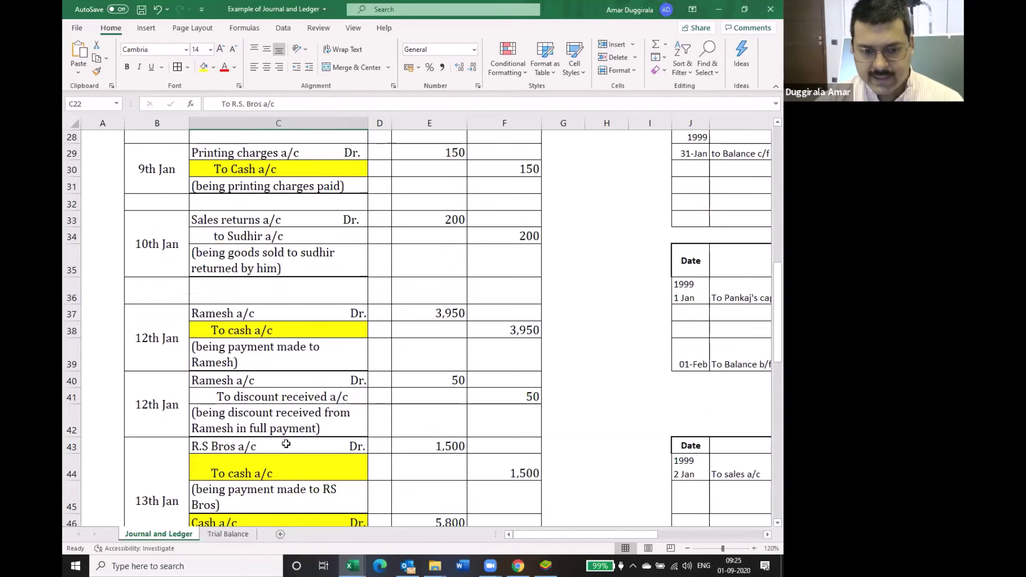
click(287, 444)
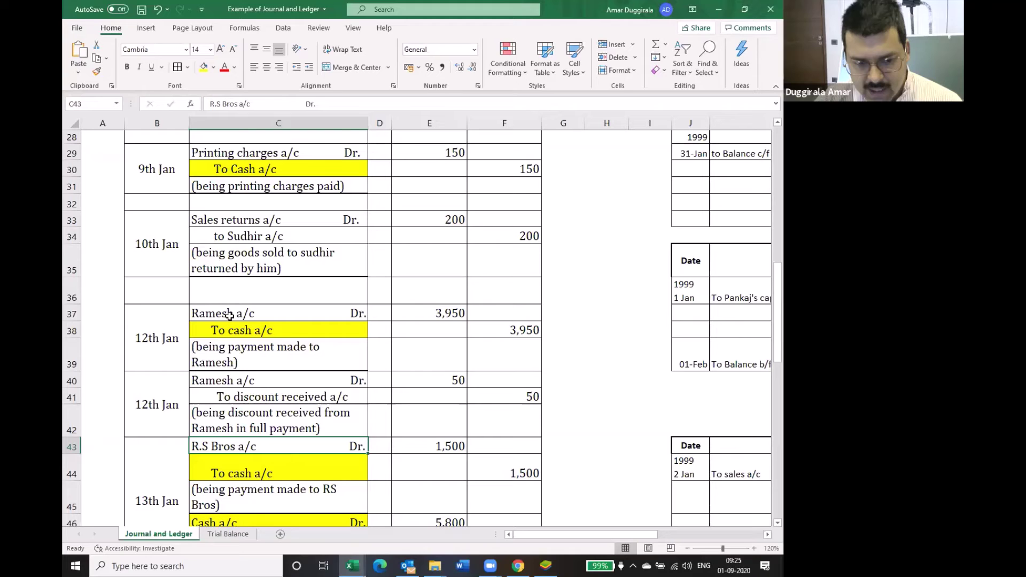
- Enter "M/s R S Bros." in row 17 of the trial balance with "-" for both the debit and credit amounts
key(ctrl+Page_Down)
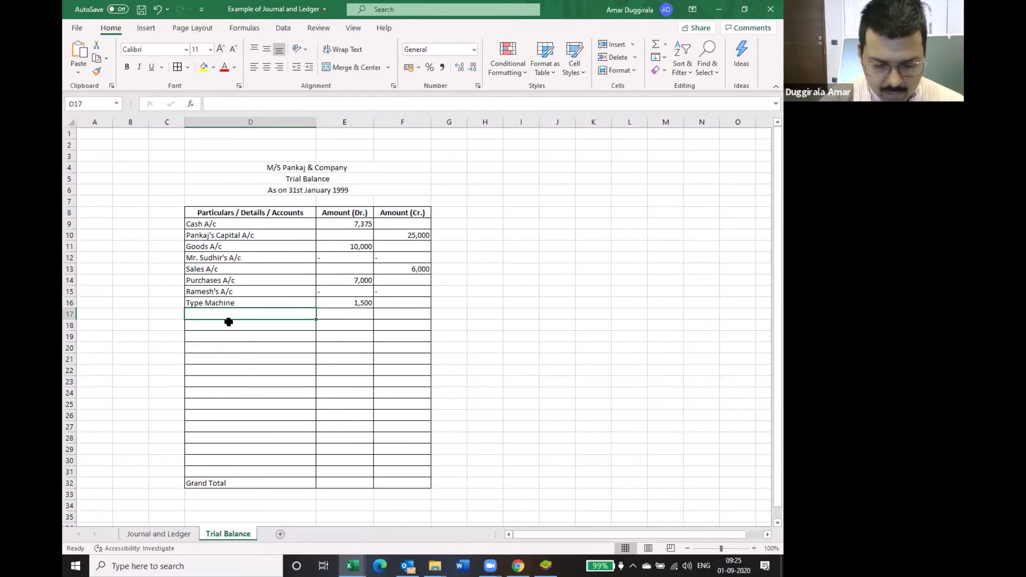
text(RM/)
key(BackSpace)
key(BackSpace)
key(BackSpace)
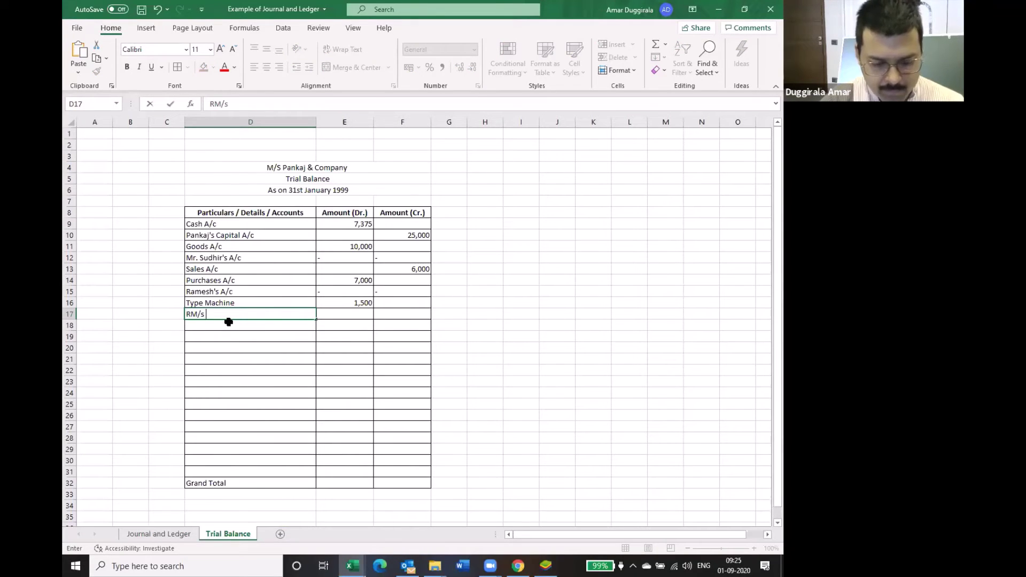
text(M/s)
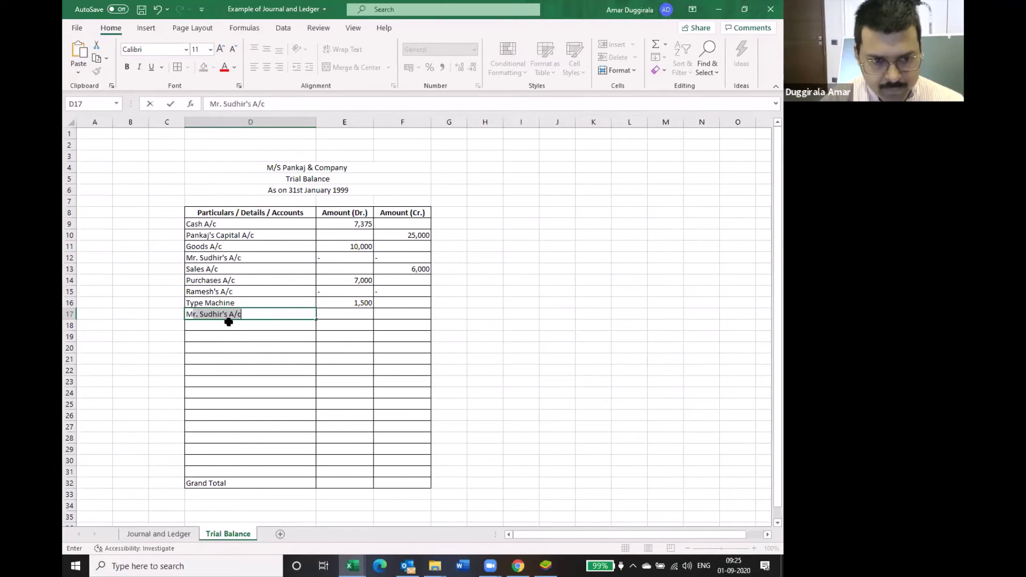
text( R S Brios)
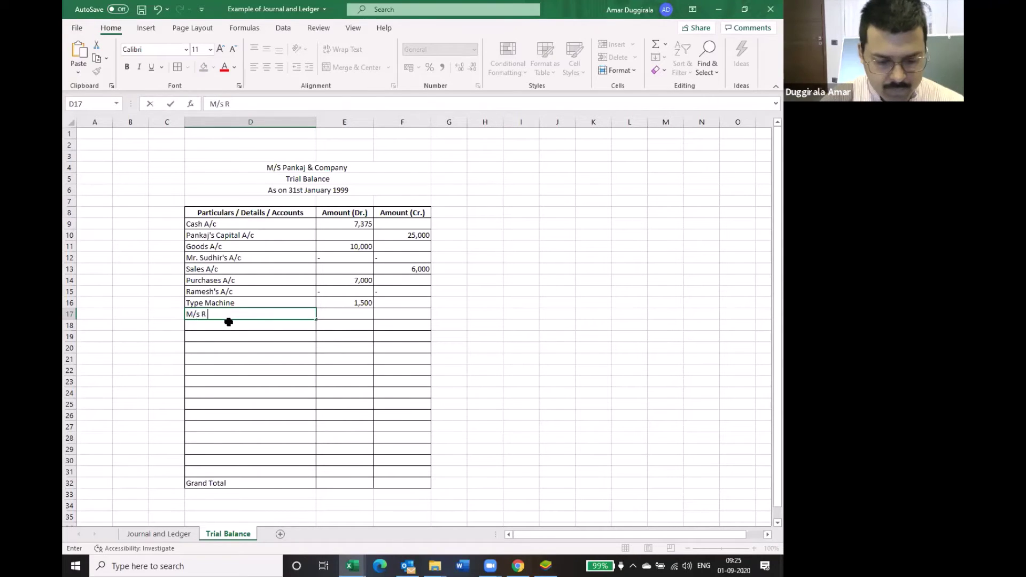
key(BackSpace)
key(BackSpace)
key(BackSpace)
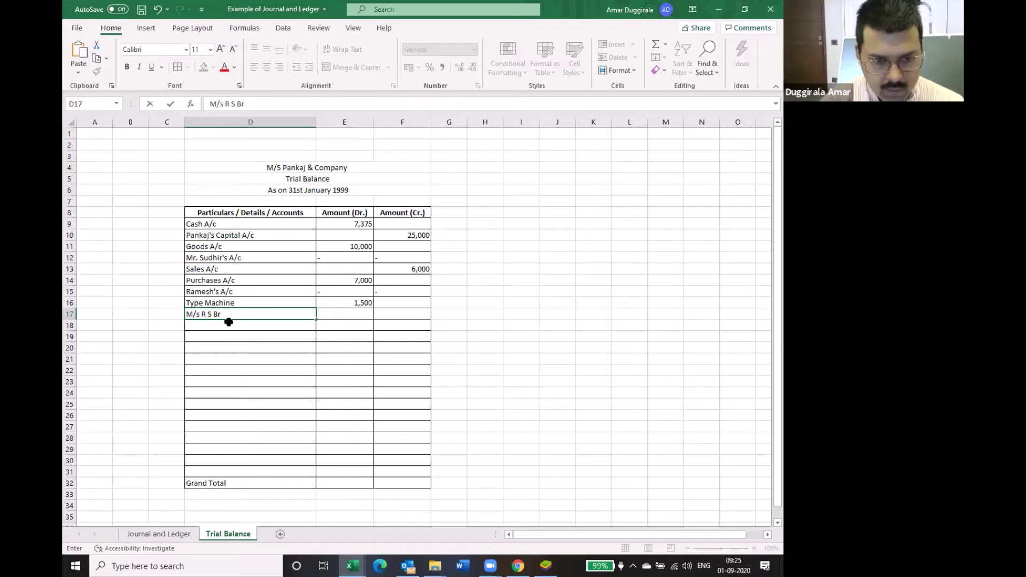
text(os.)
key(Tab)
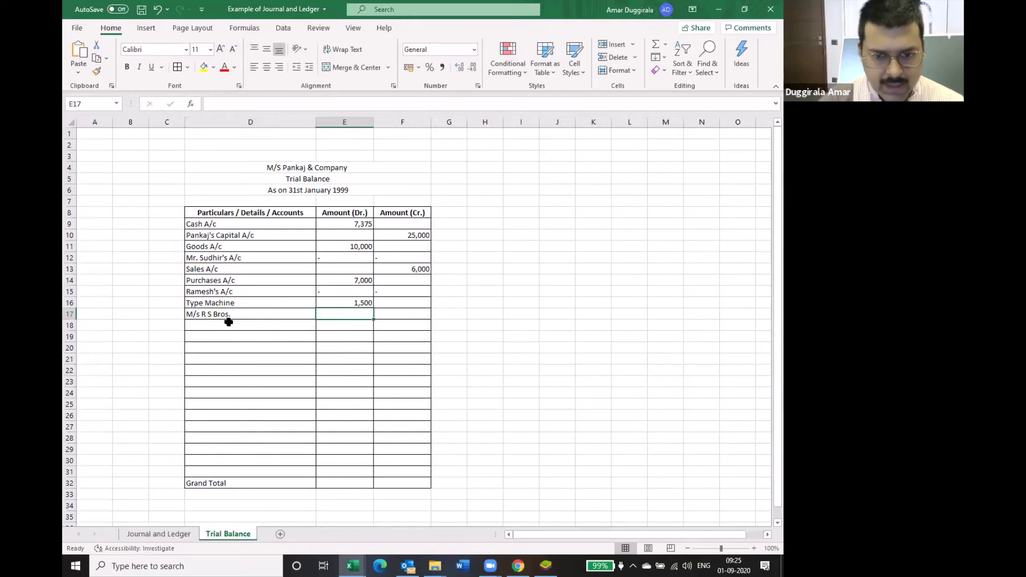
text(-)
key(Tab)
text(-)
key(Return)
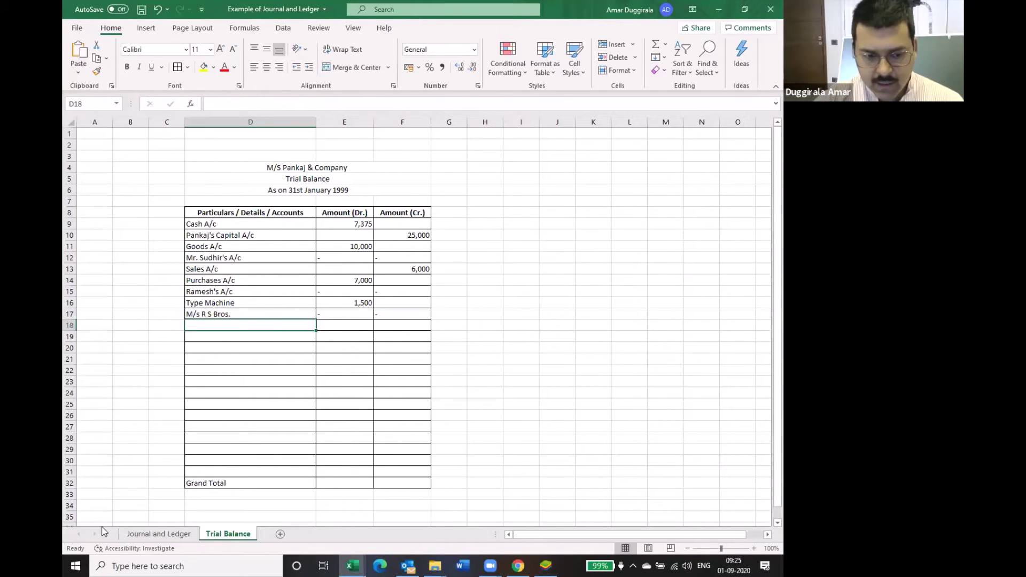
- Check the journal for all entries of the loan account, from its 7th Jan debit in row 25 through the interest received in row 65
click(163, 535)
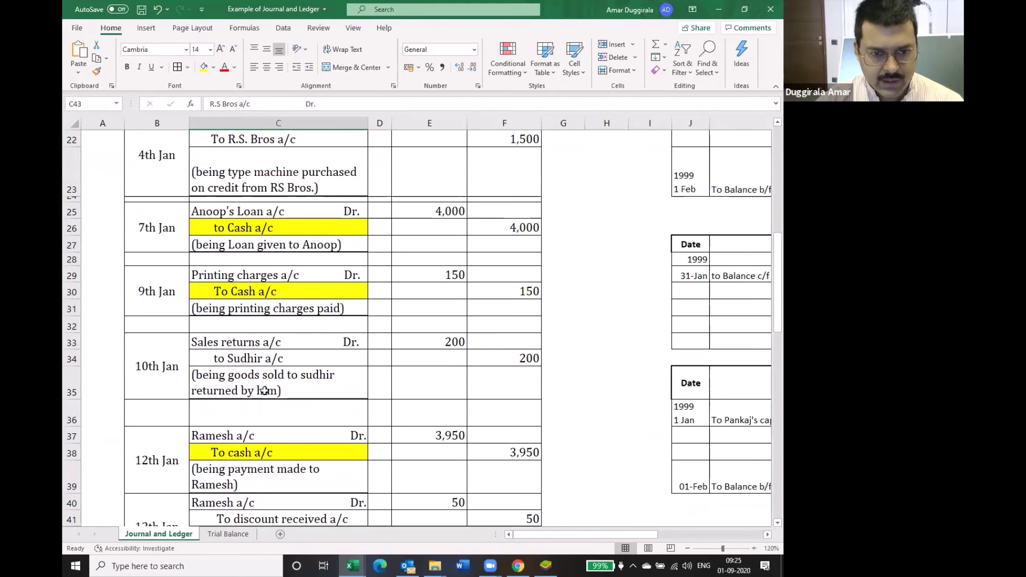
scroll(276, 426, up, 2)
scroll(258, 354, up, 2)
click(262, 342)
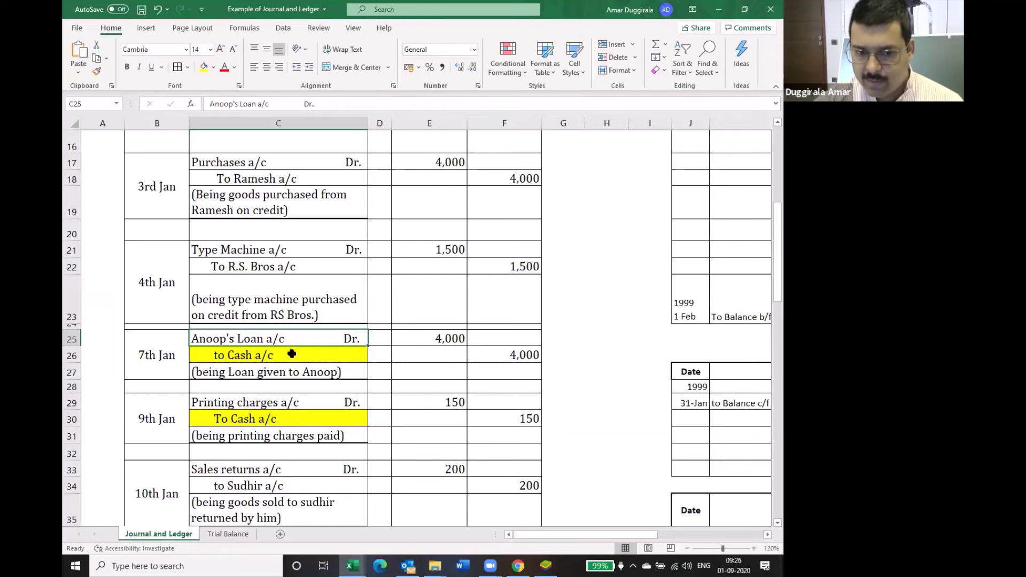
click(282, 403)
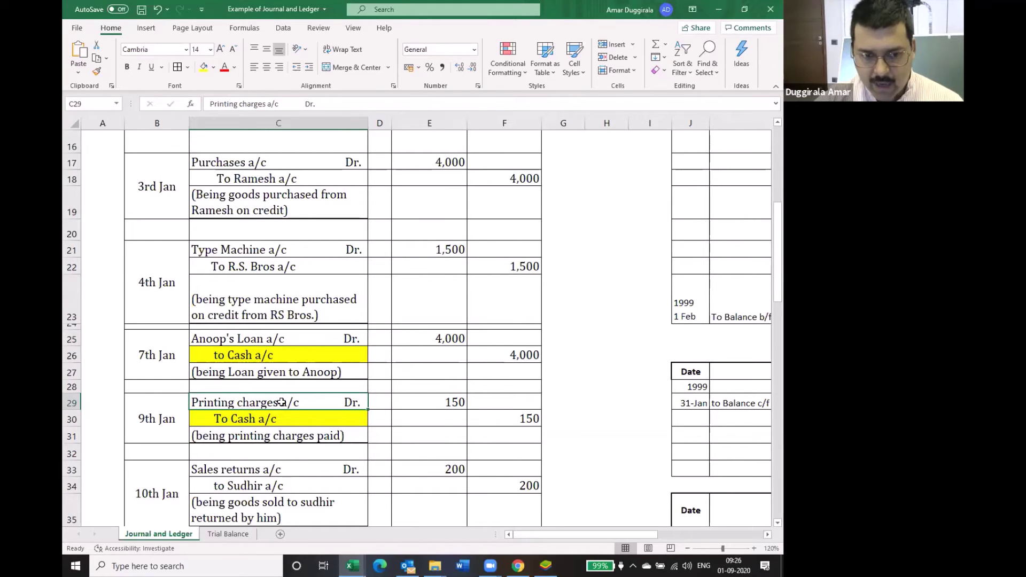
scroll(281, 403, down, 3)
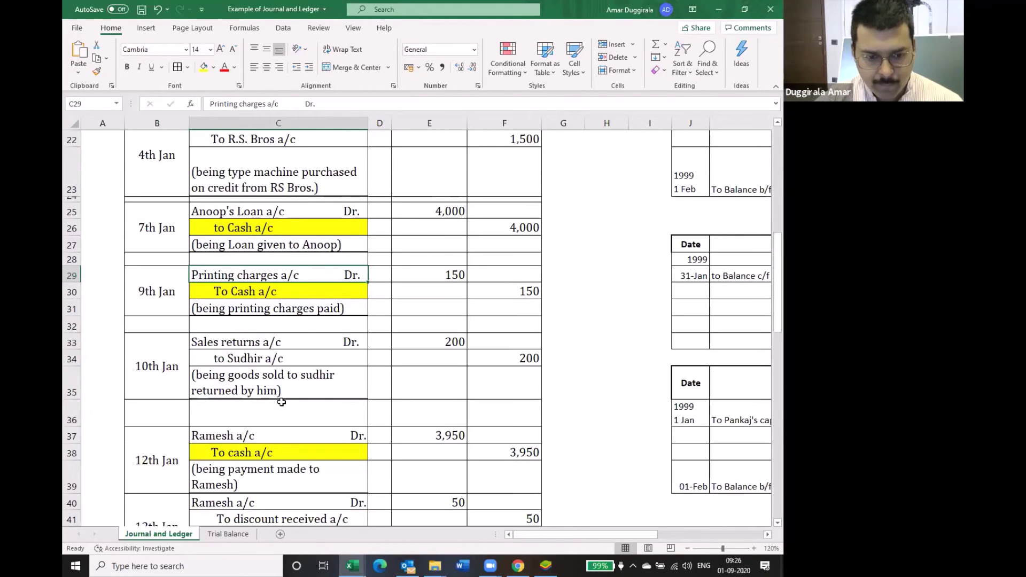
scroll(281, 403, down, 2)
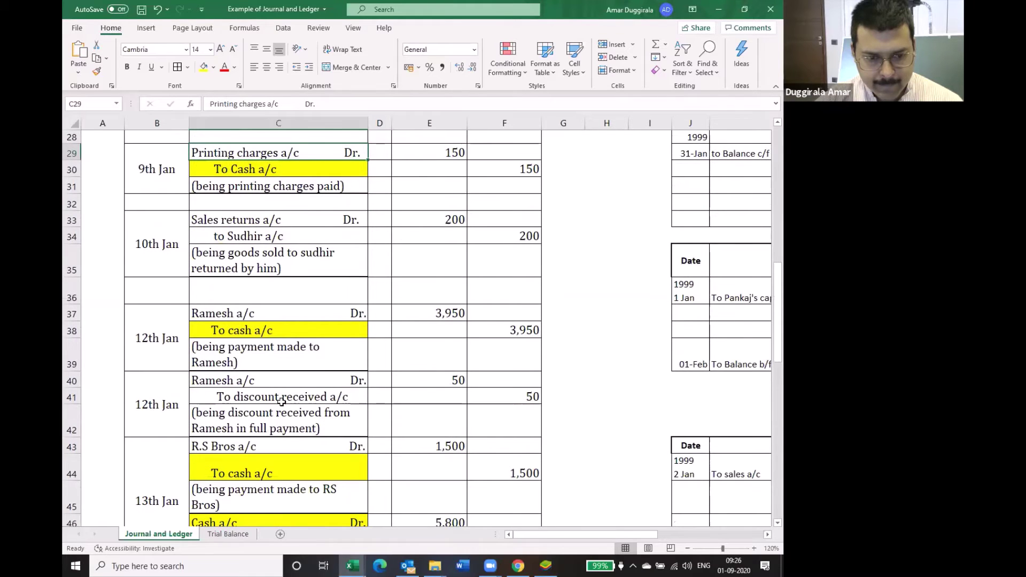
scroll(282, 403, down, 1)
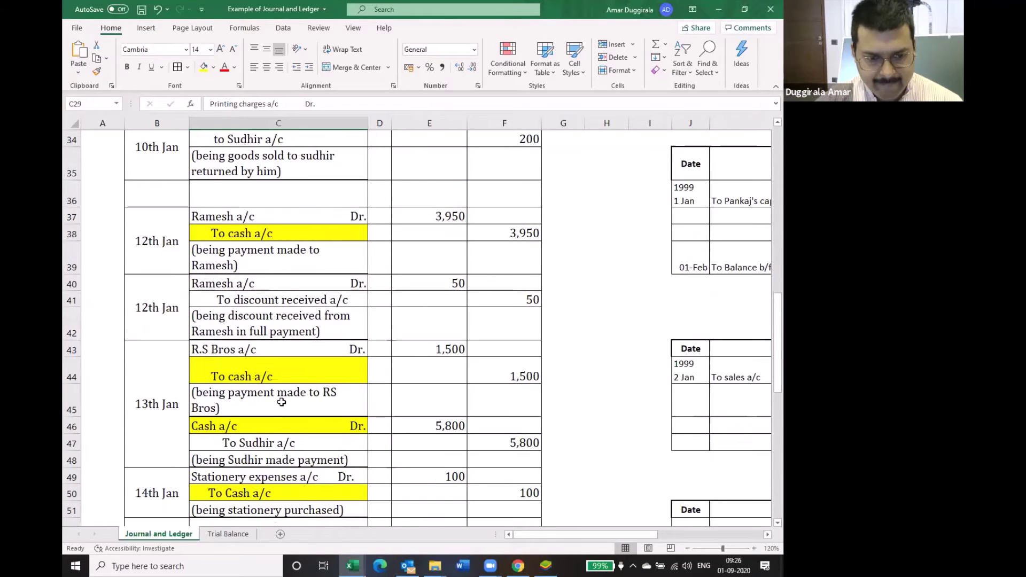
scroll(281, 403, down, 3)
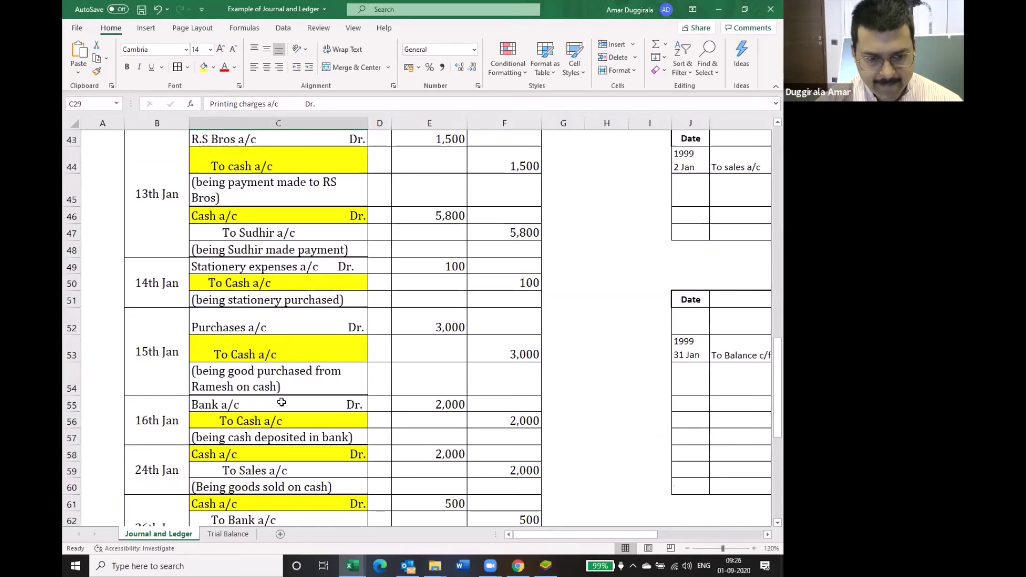
scroll(282, 403, down, 1)
scroll(282, 403, down, 1)
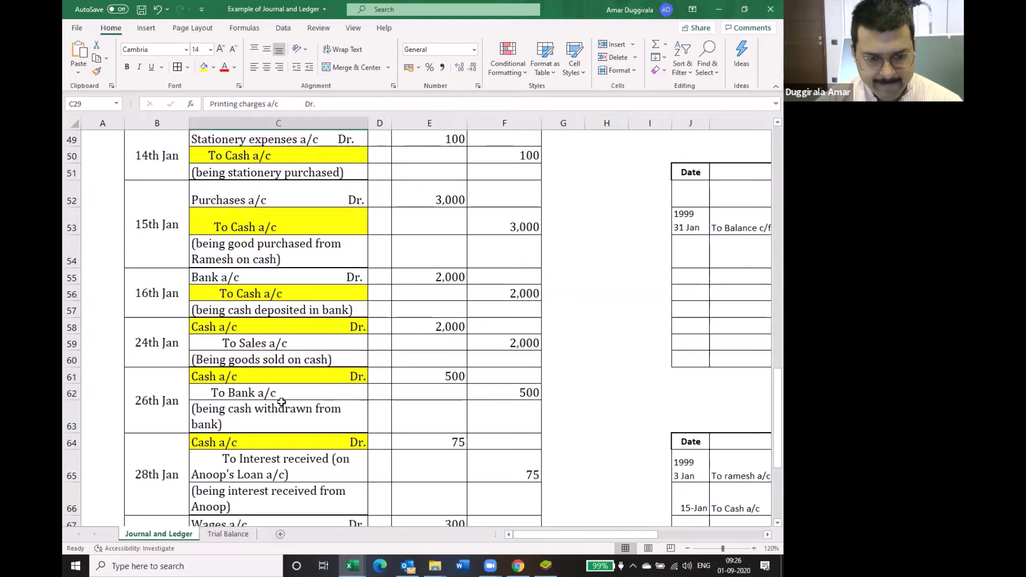
scroll(281, 402, down, 1)
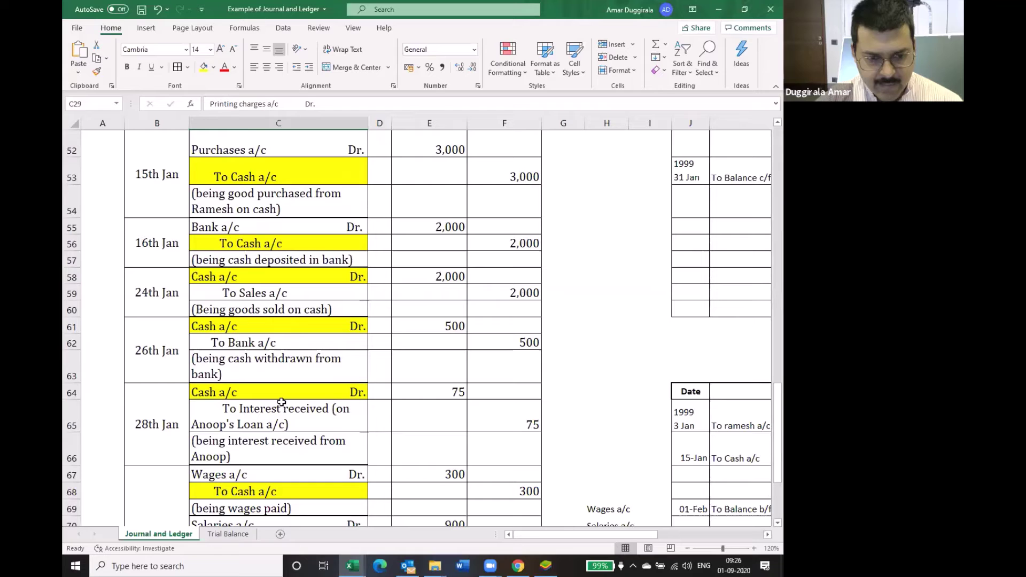
scroll(282, 403, down, 2)
scroll(279, 378, up, 1)
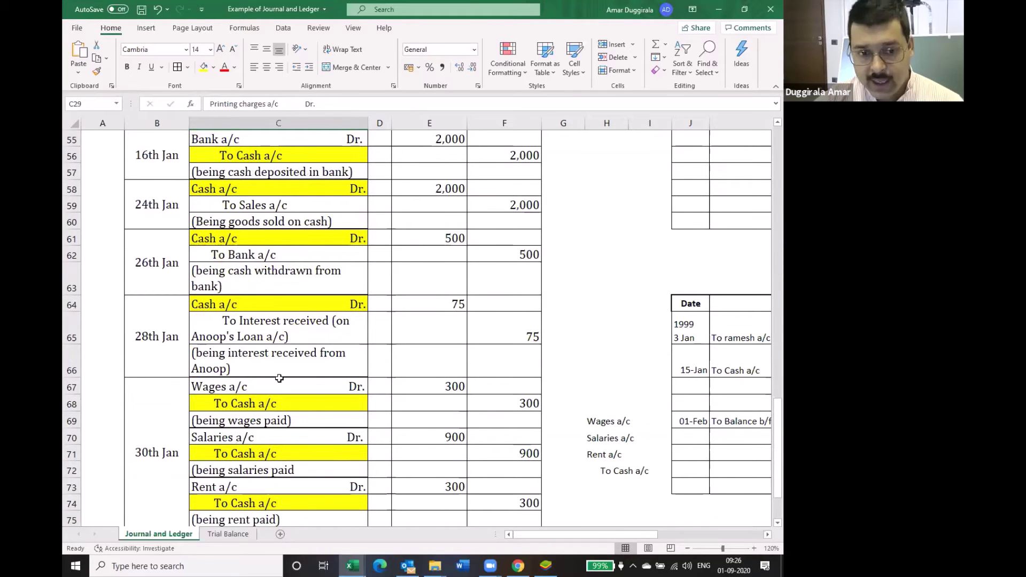
click(261, 330)
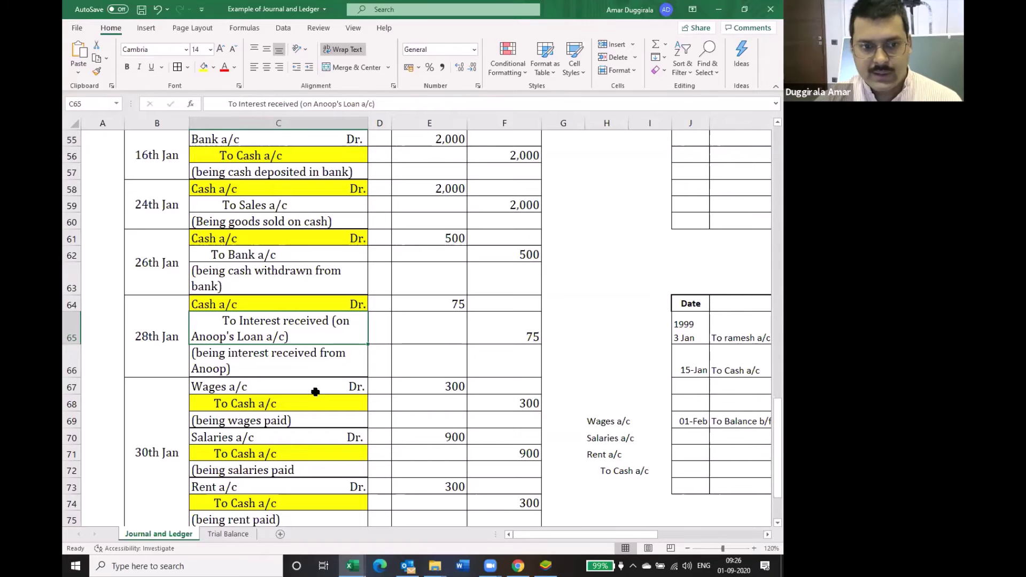
- Review the journal back from the 28th Jan interest entry to the loan account's 7th Jan debit amount in row 25
scroll(315, 392, up, 1)
scroll(318, 391, up, 6)
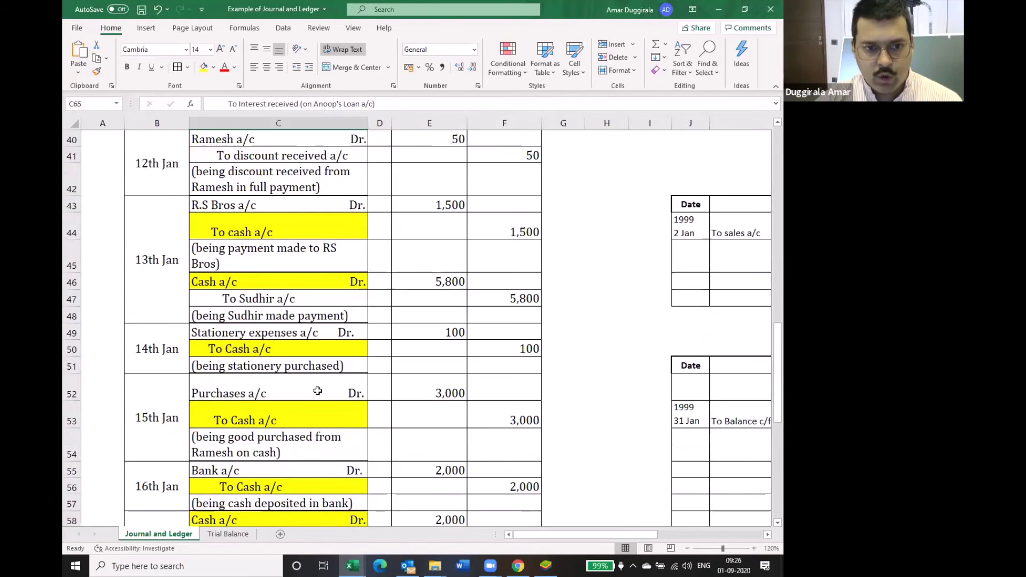
scroll(317, 392, up, 1)
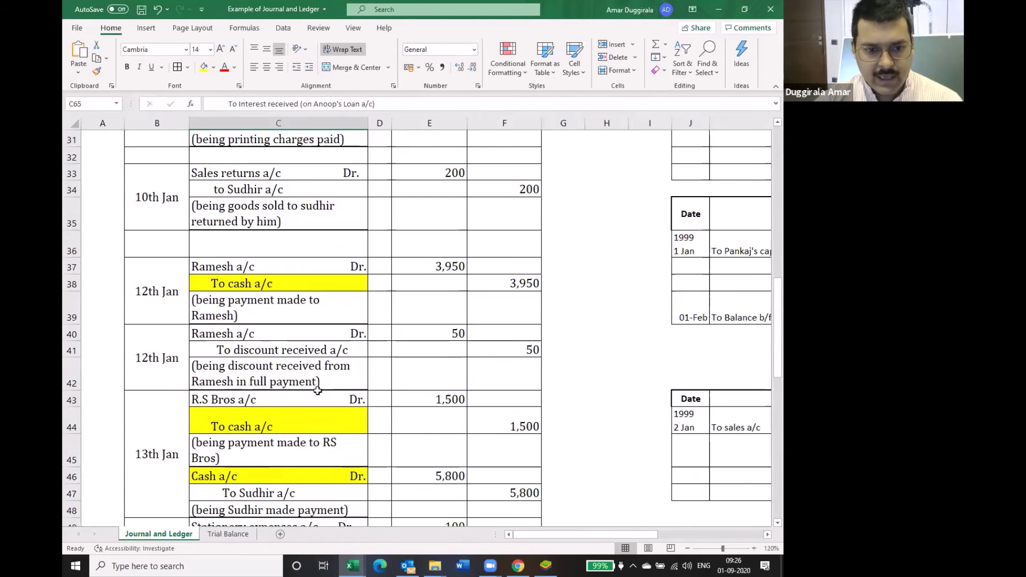
scroll(317, 392, down, 1)
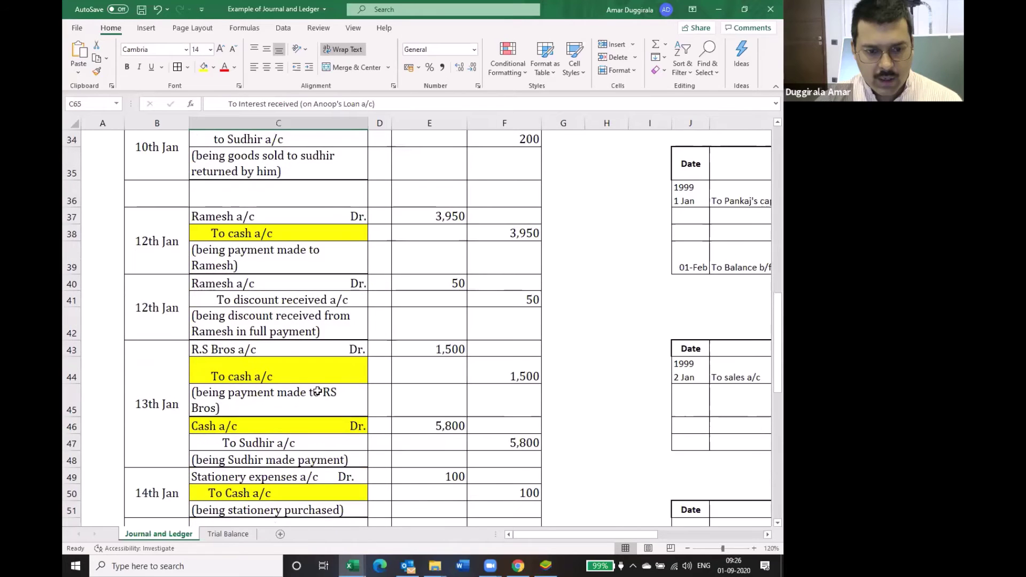
scroll(317, 392, down, 1)
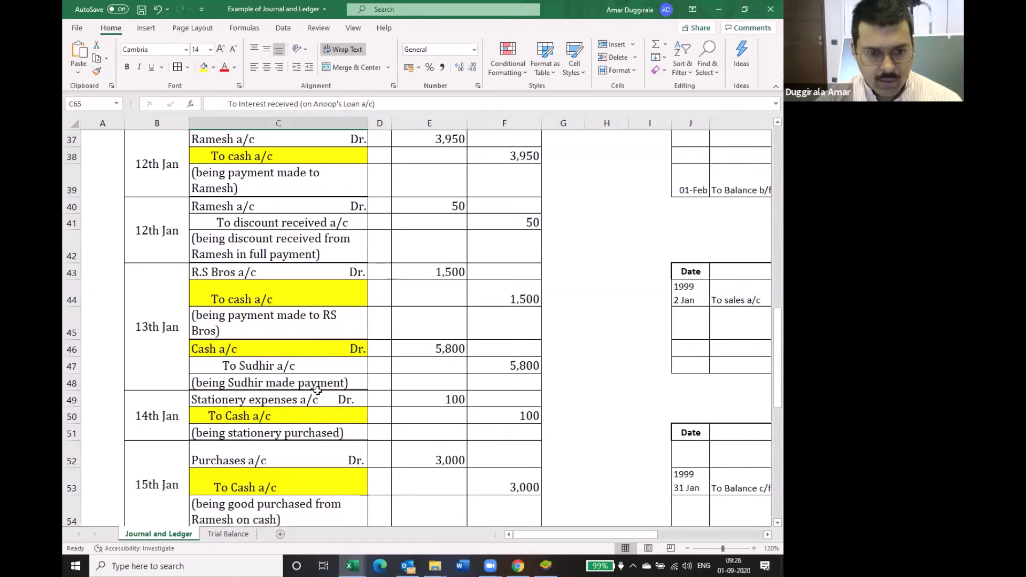
click(279, 291)
scroll(277, 283, up, 3)
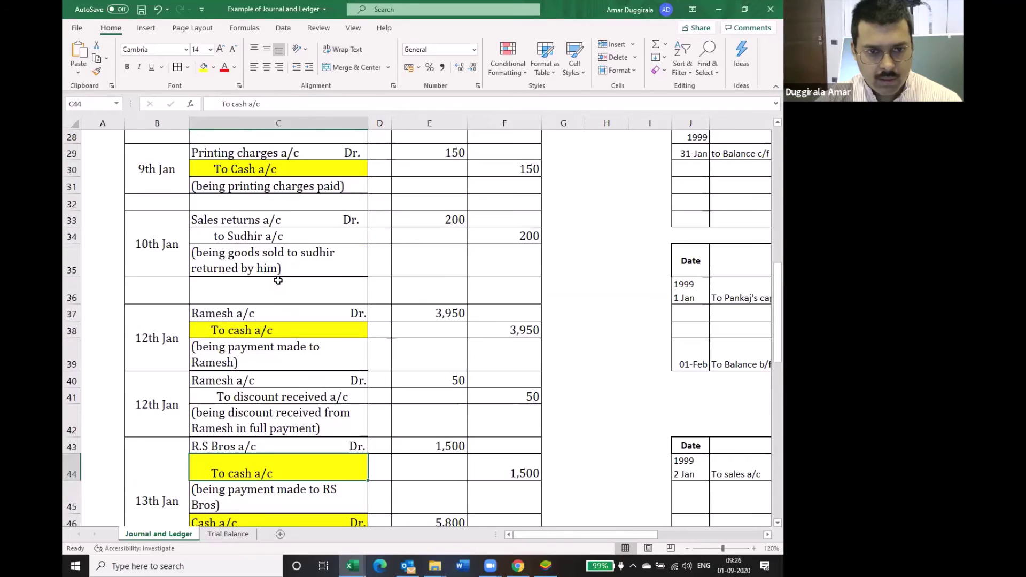
scroll(294, 210, up, 2)
click(294, 211)
click(422, 214)
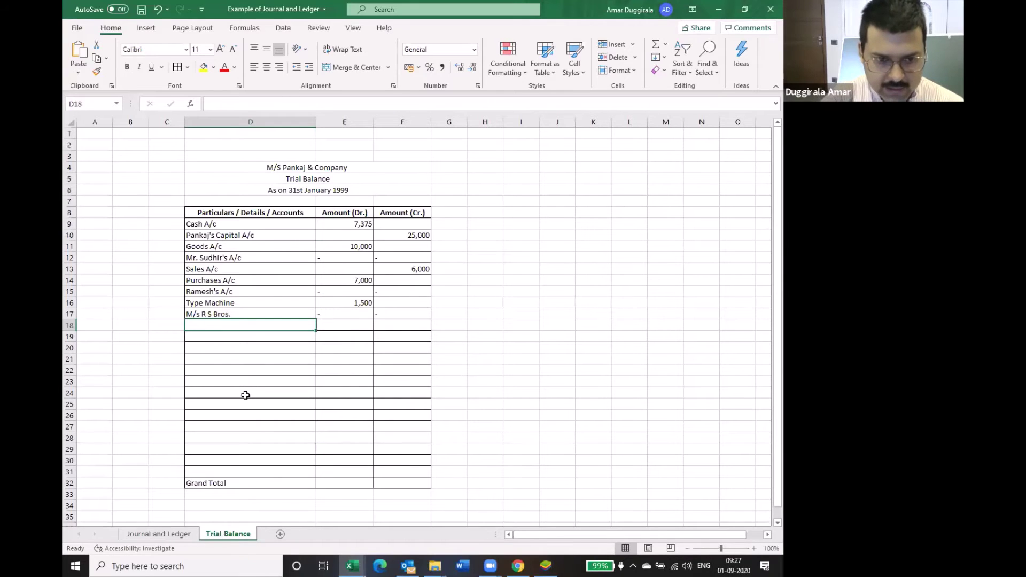
- Enter the borrower's Loan A/c from the 7th Jan journal entry with debit 4,000 in row 18 of the trial balance
text(Anoop's)
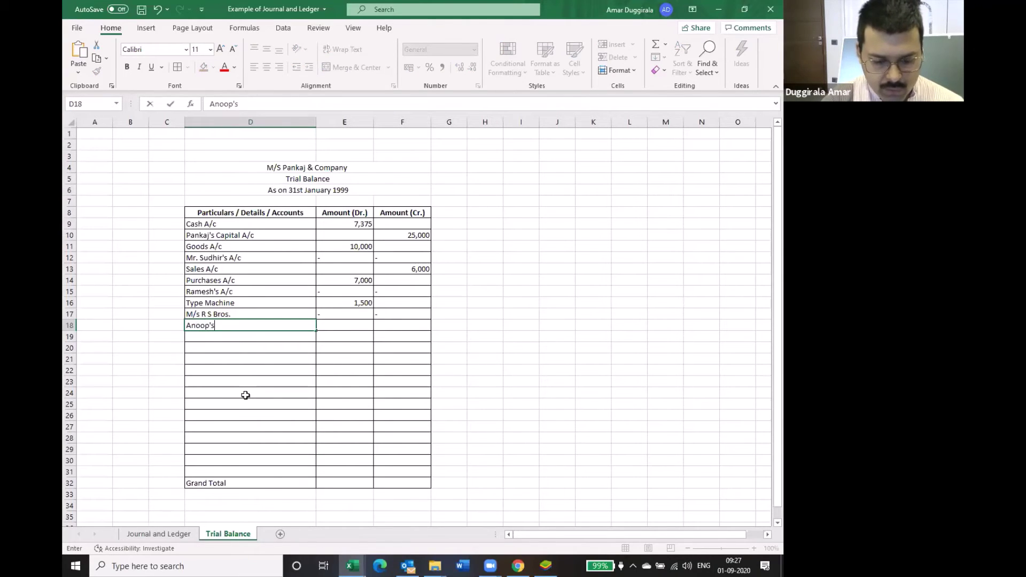
text( Loan )
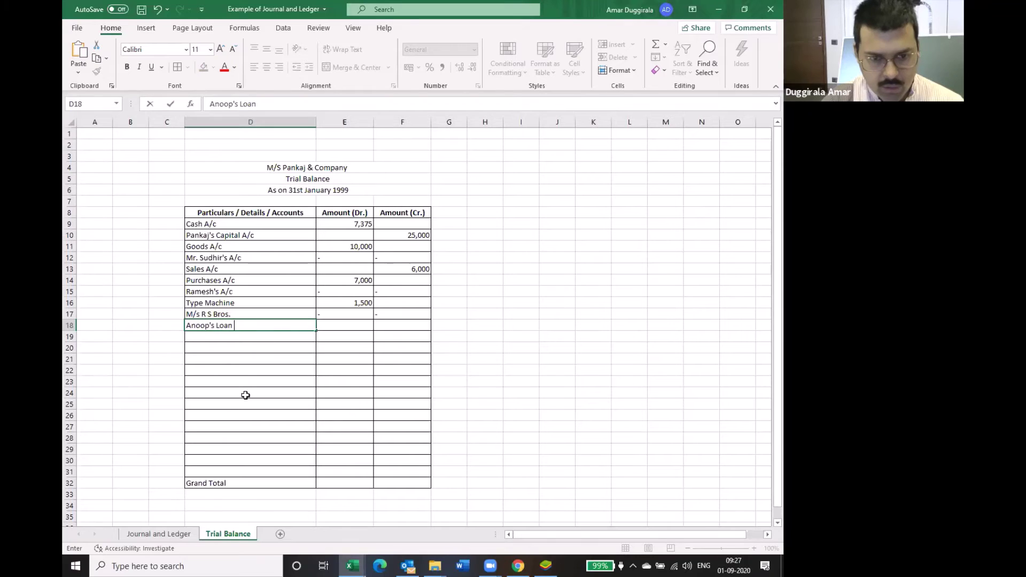
text(A/c)
key(Tab)
text(4)
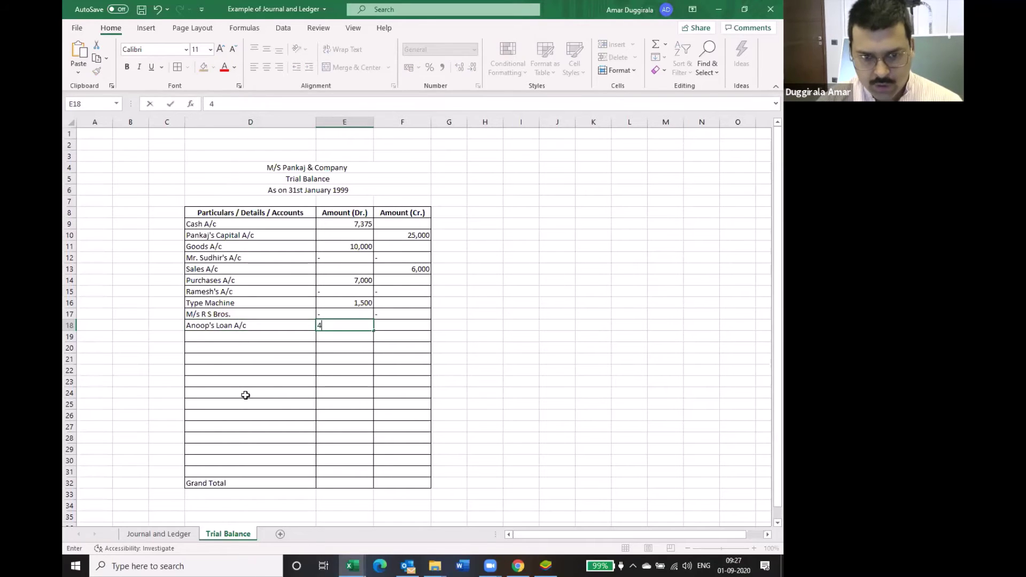
text(,000)
key(Return)
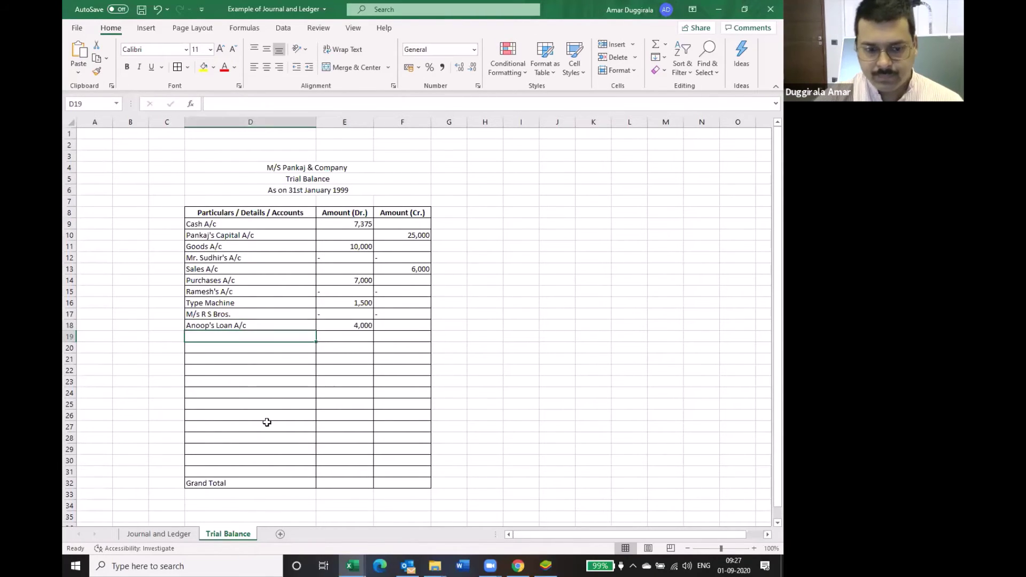
- Check the Cash a/c credited on 7th Jan in journal row 26 against the Cash A/c line in row 9 of the trial balance
click(160, 535)
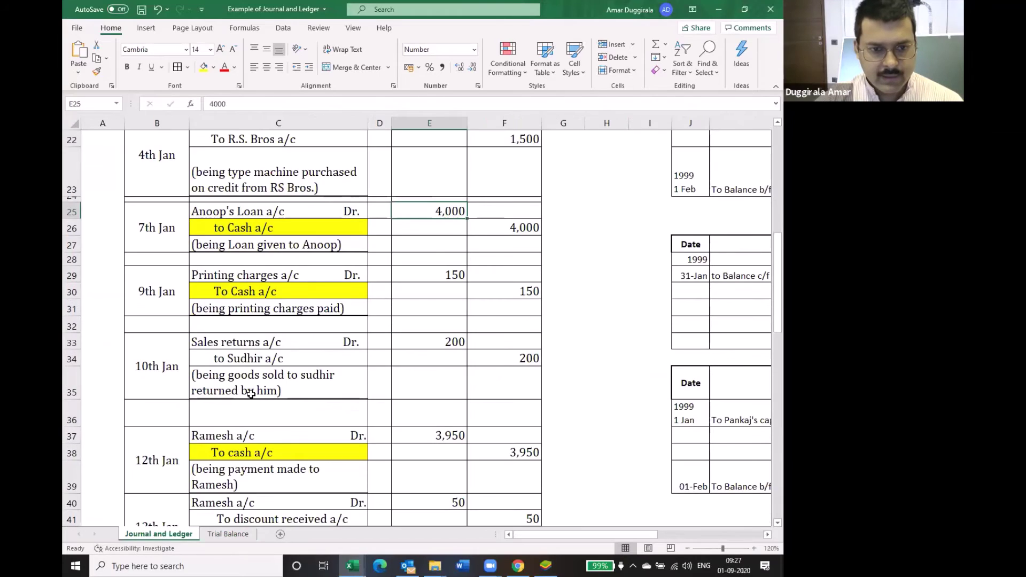
scroll(240, 394, up, 2)
click(255, 359)
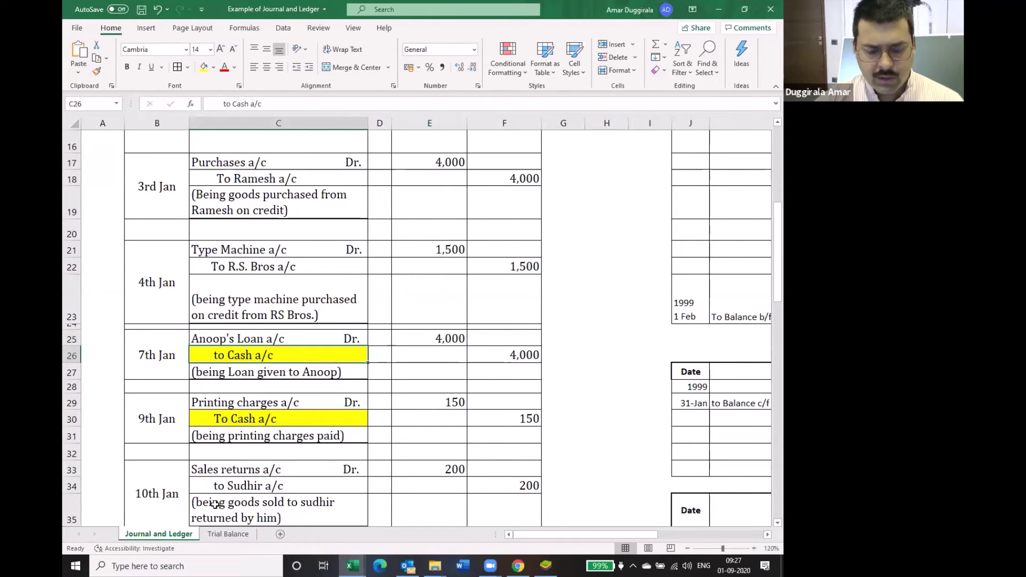
click(217, 533)
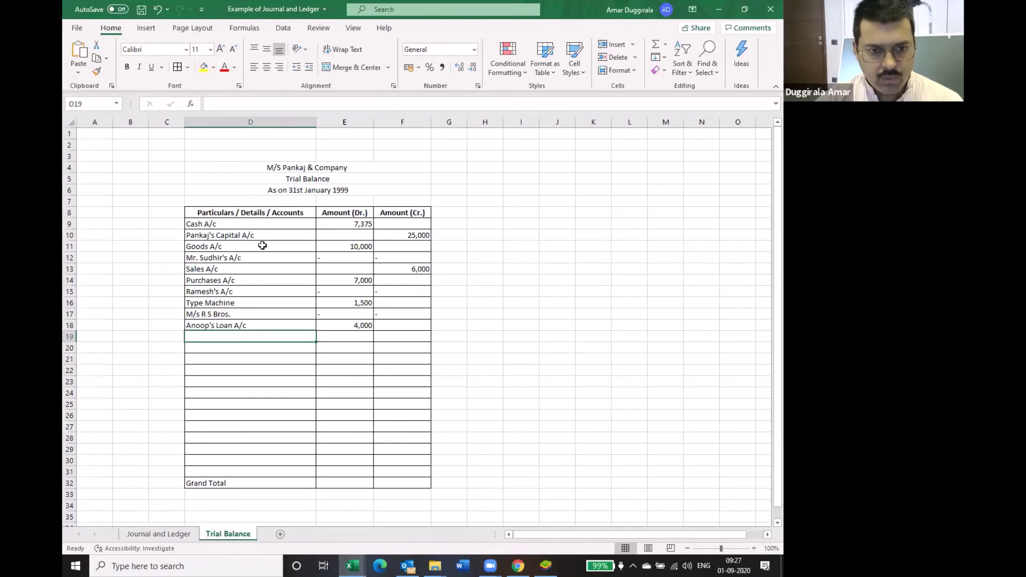
click(263, 225)
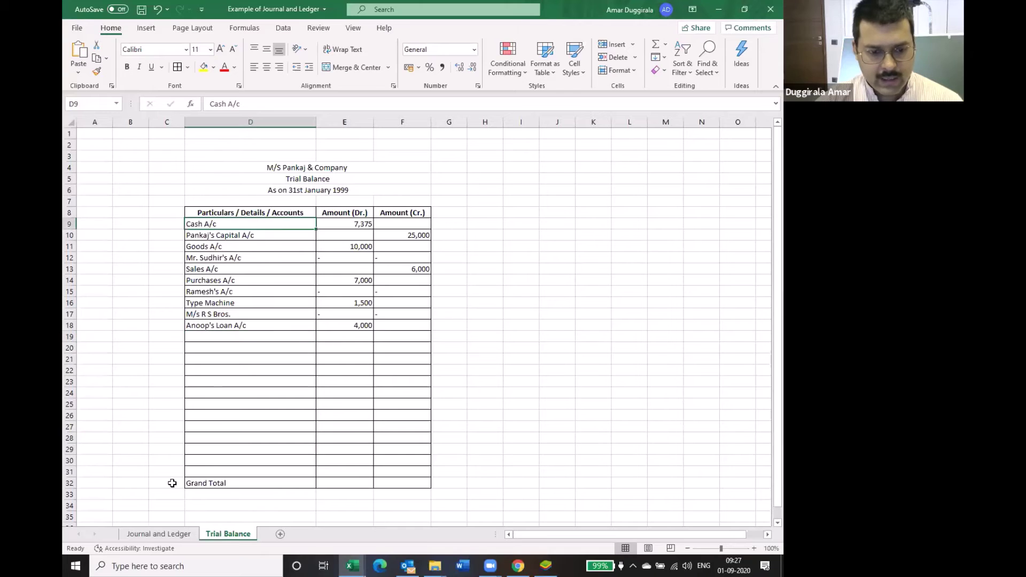
- Check the journal for entries of Printing charges a/c from its 9th Jan debit in row 29, including the related Stationery expenses entry in row 49
click(166, 534)
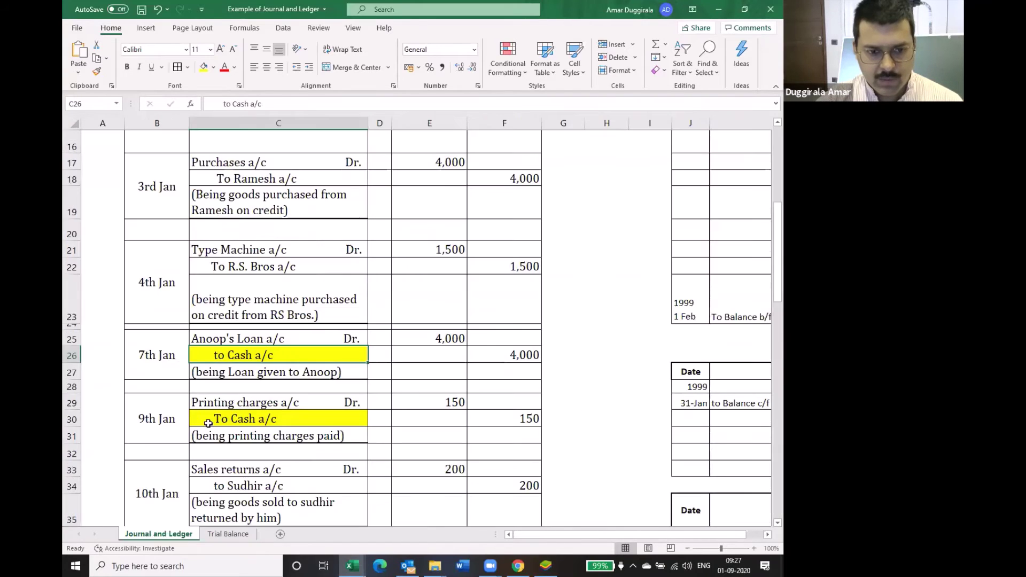
click(248, 400)
scroll(376, 389, down, 1)
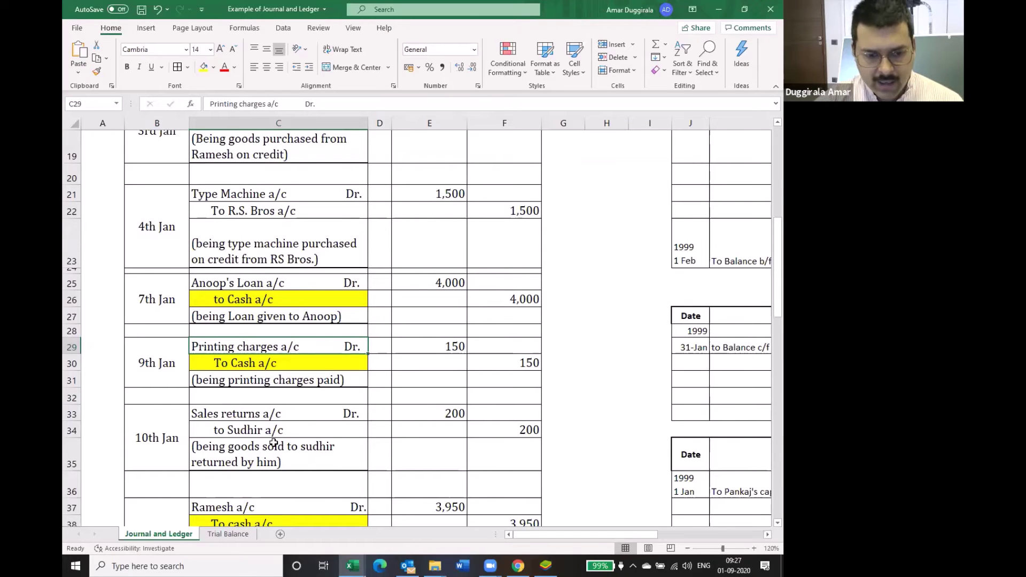
scroll(274, 443, down, 3)
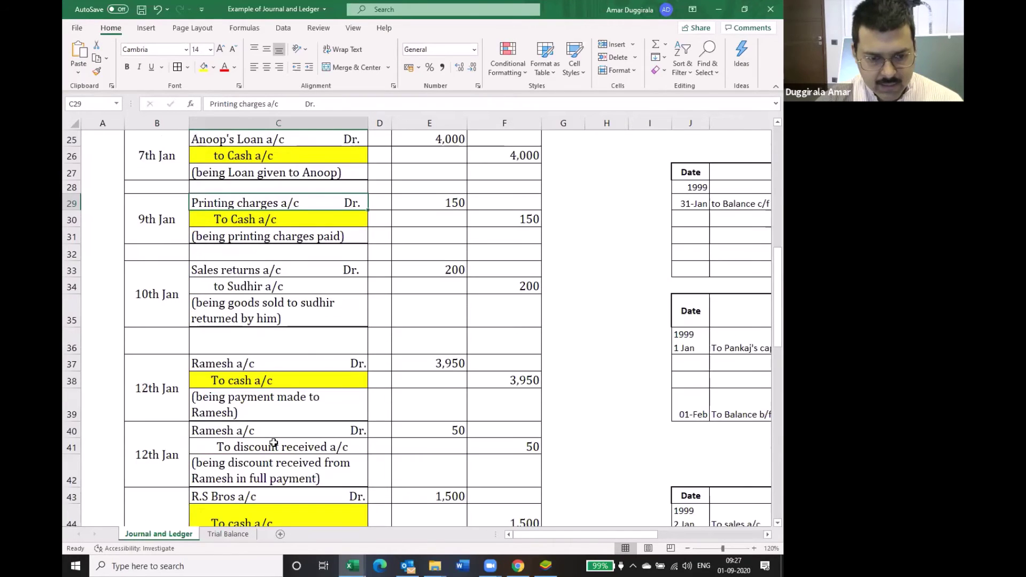
scroll(273, 443, down, 5)
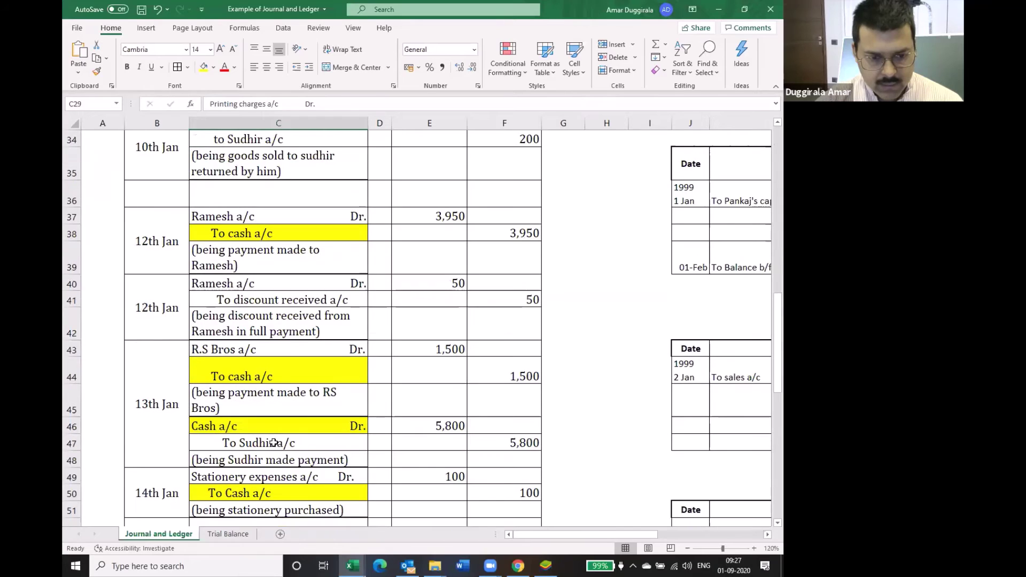
scroll(274, 443, down, 2)
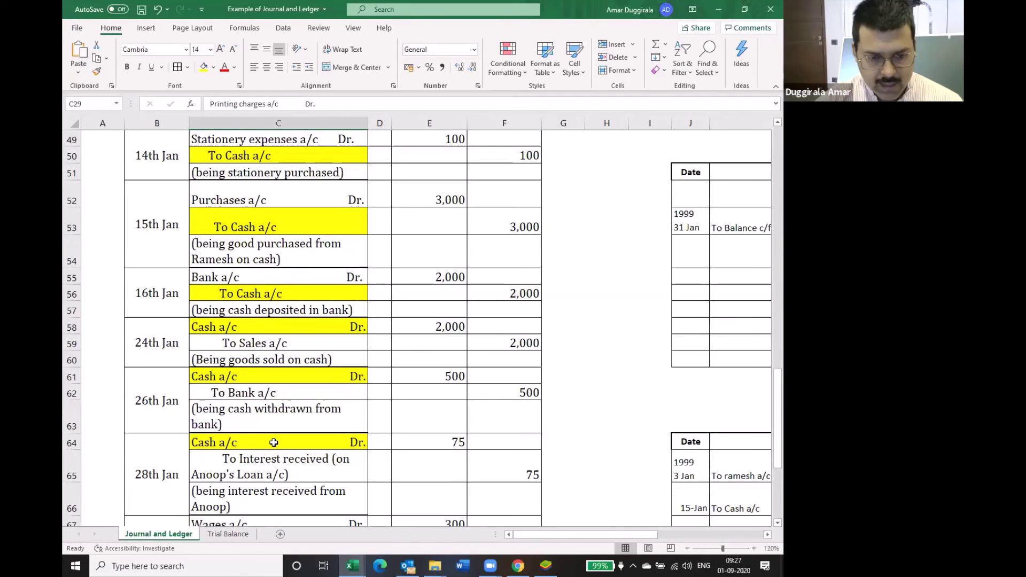
scroll(274, 443, down, 2)
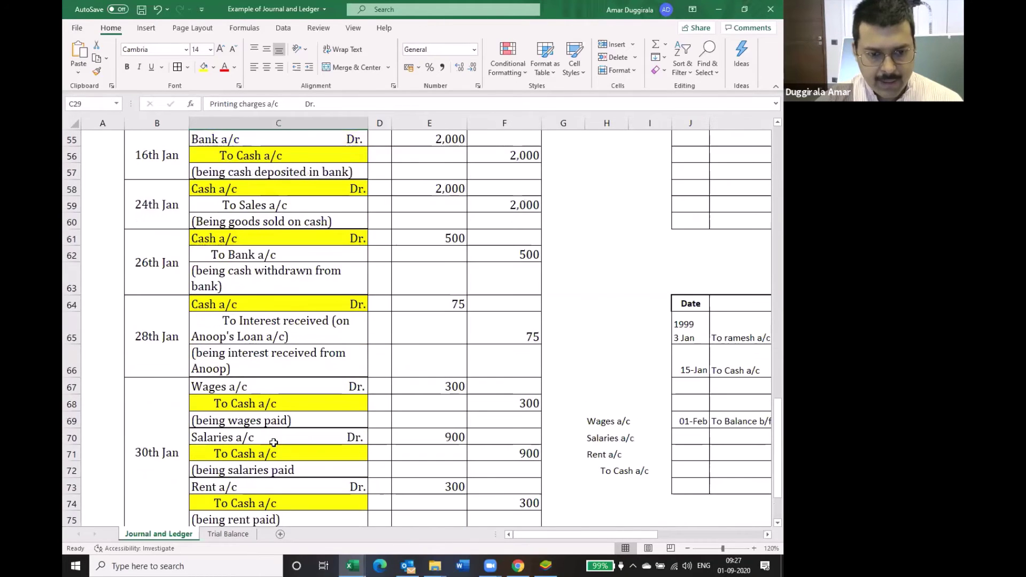
scroll(269, 450, up, 6)
scroll(269, 451, up, 1)
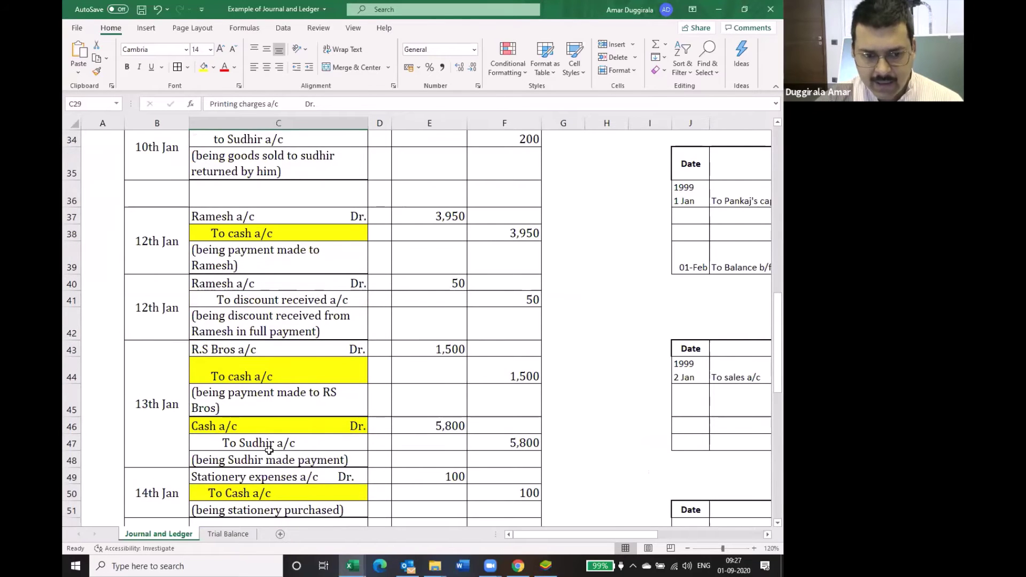
click(273, 476)
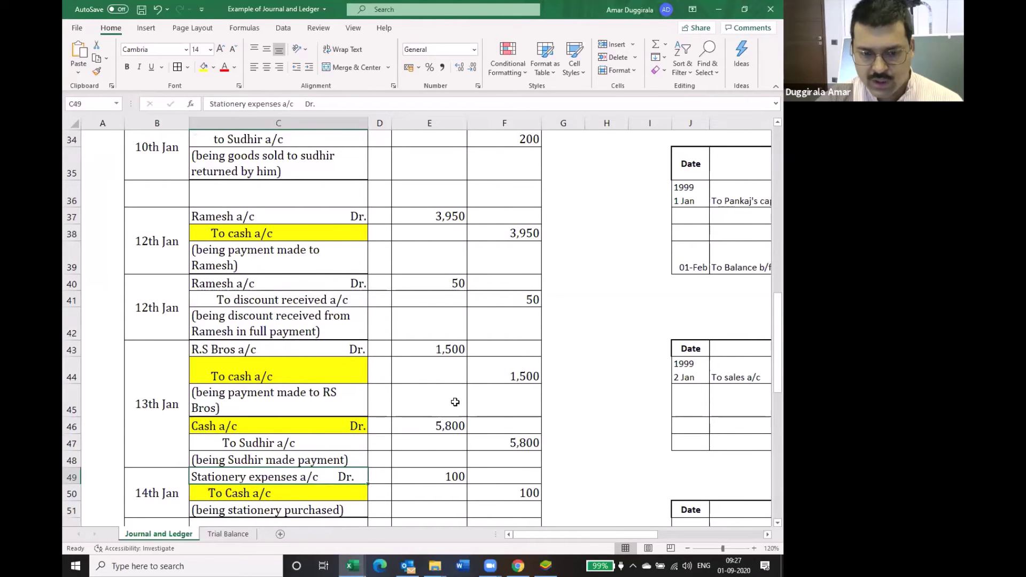
scroll(455, 402, down, 1)
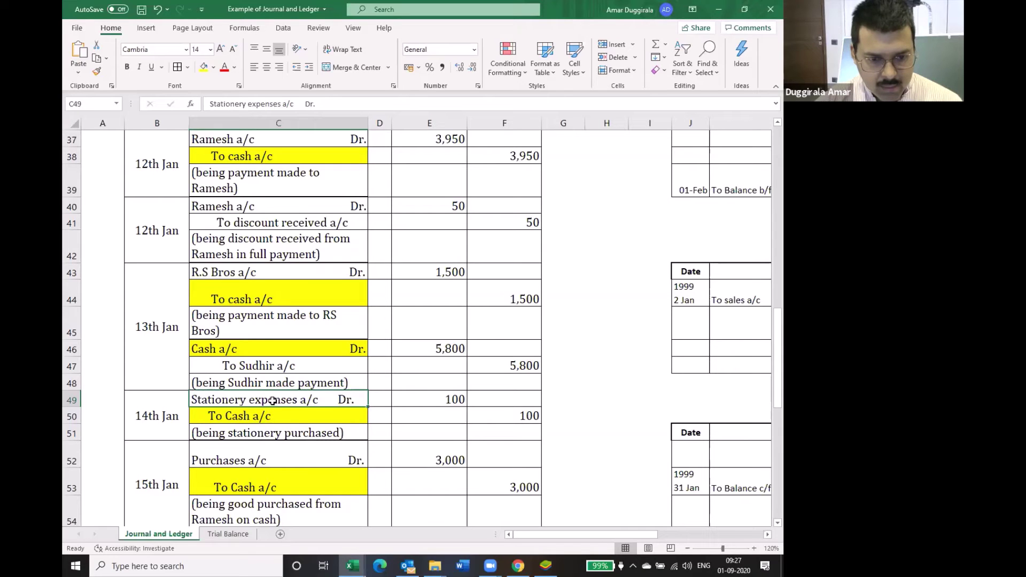
scroll(278, 372, up, 2)
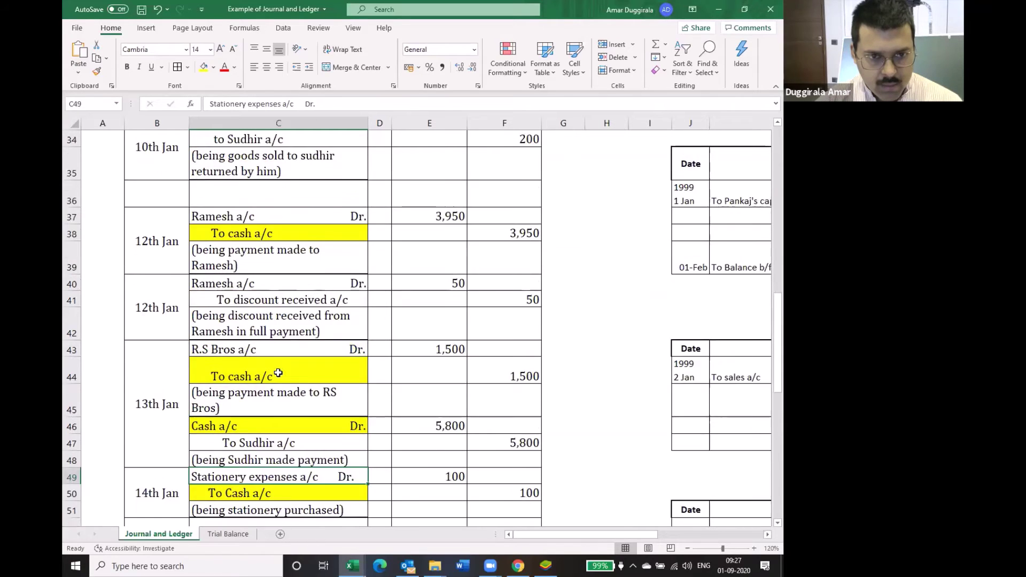
- Enter Printing charges A/c from the 9th Jan journal entry with debit 150 in row 19 of the trial balance
scroll(278, 373, up, 2)
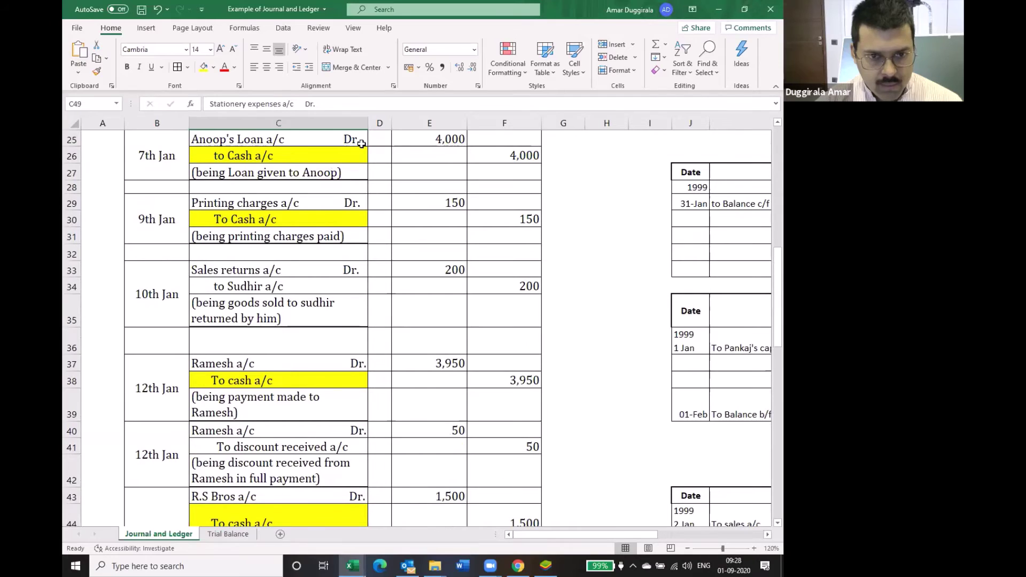
click(453, 202)
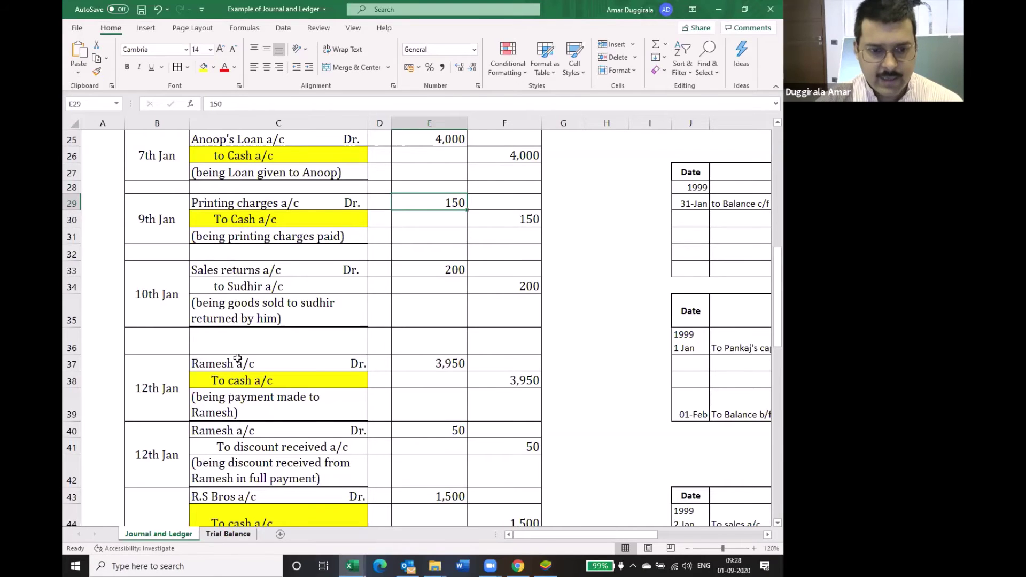
click(235, 337)
text(Pr)
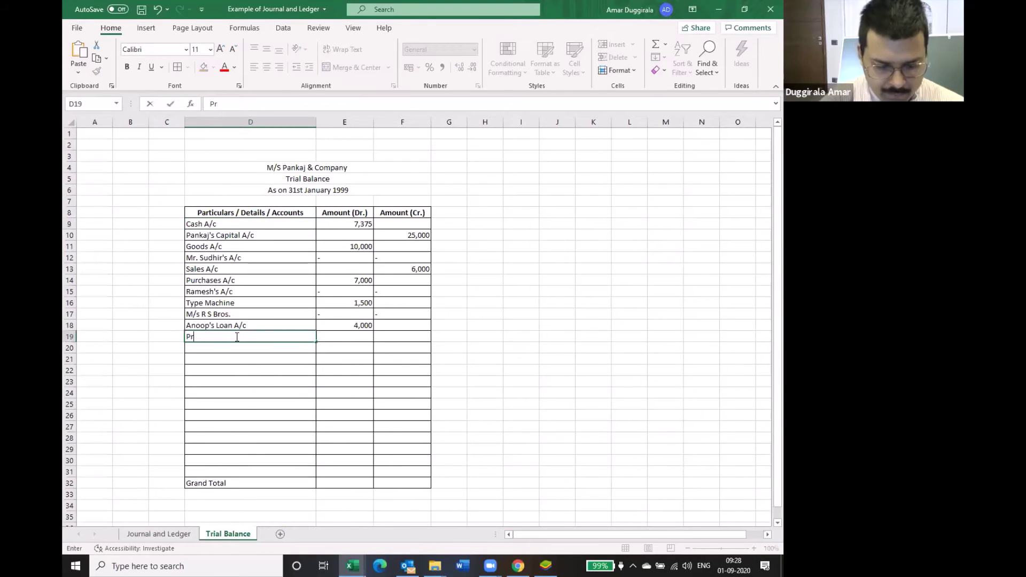
text(inting charges A/c)
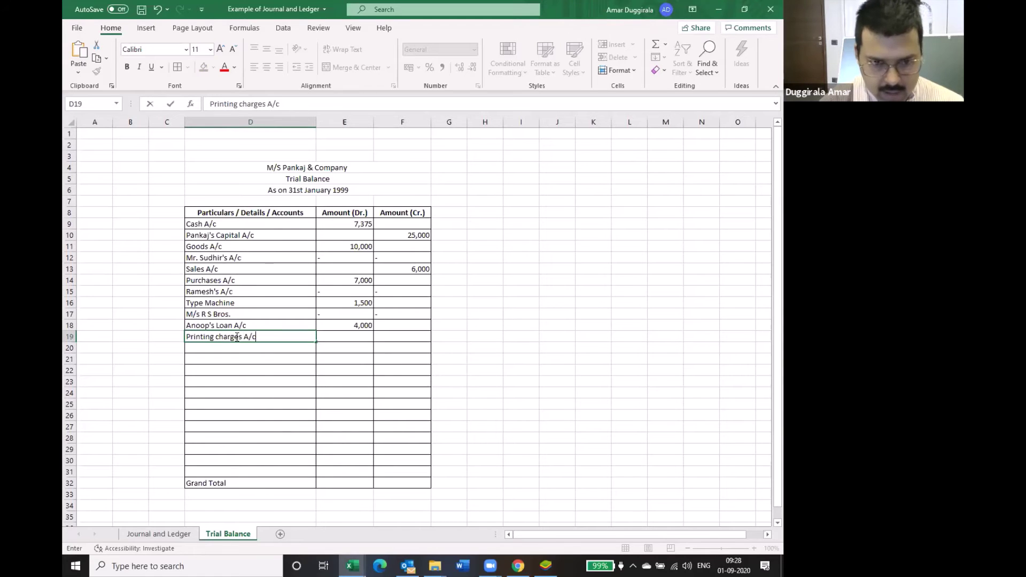
key(Tab)
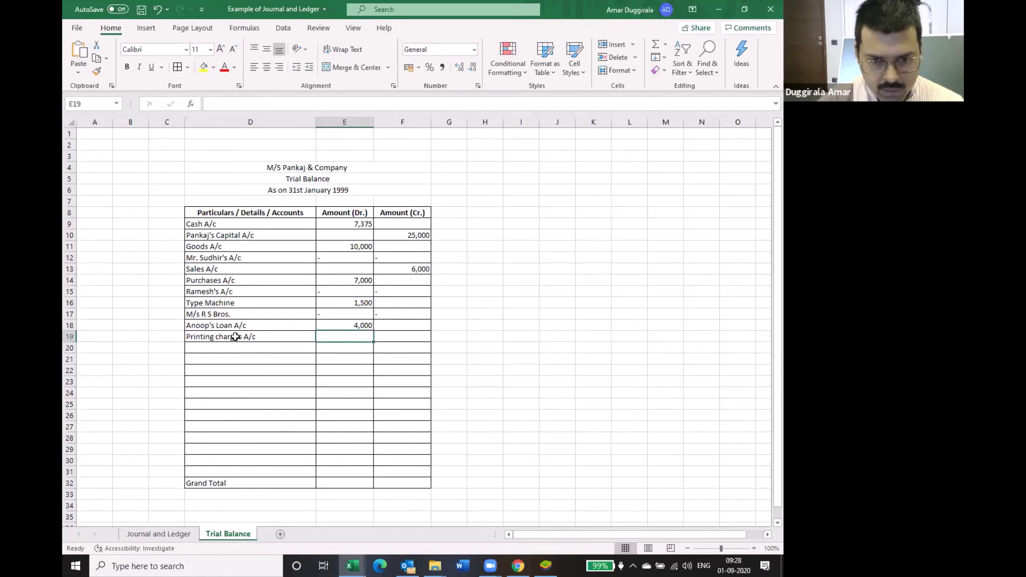
text(150)
key(Return)
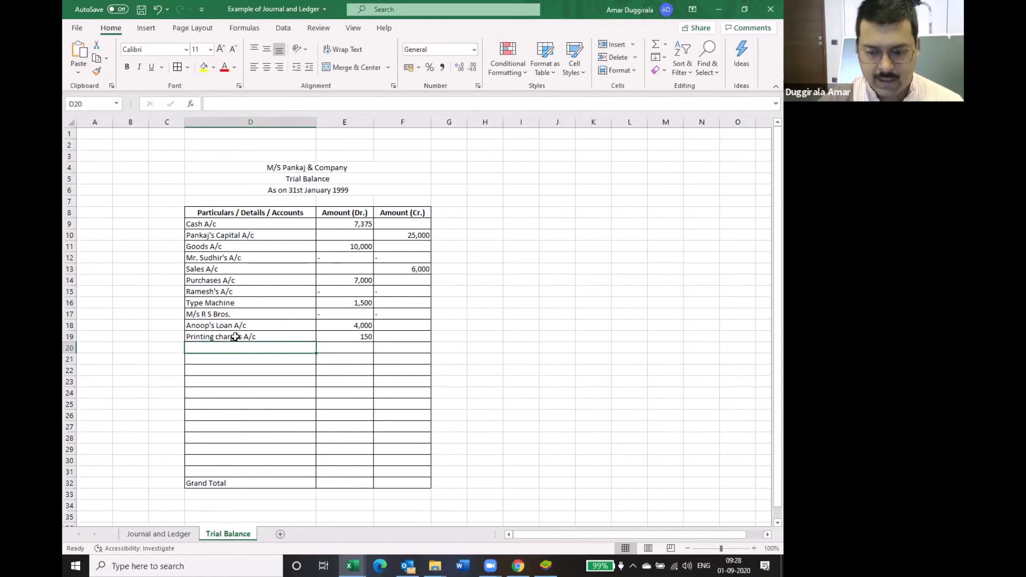
- Review the journal's Printing charges, Cash and Sales returns lines for 9th and 10th Jan in rows 29 to 33
key(ctrl+Page_Up)
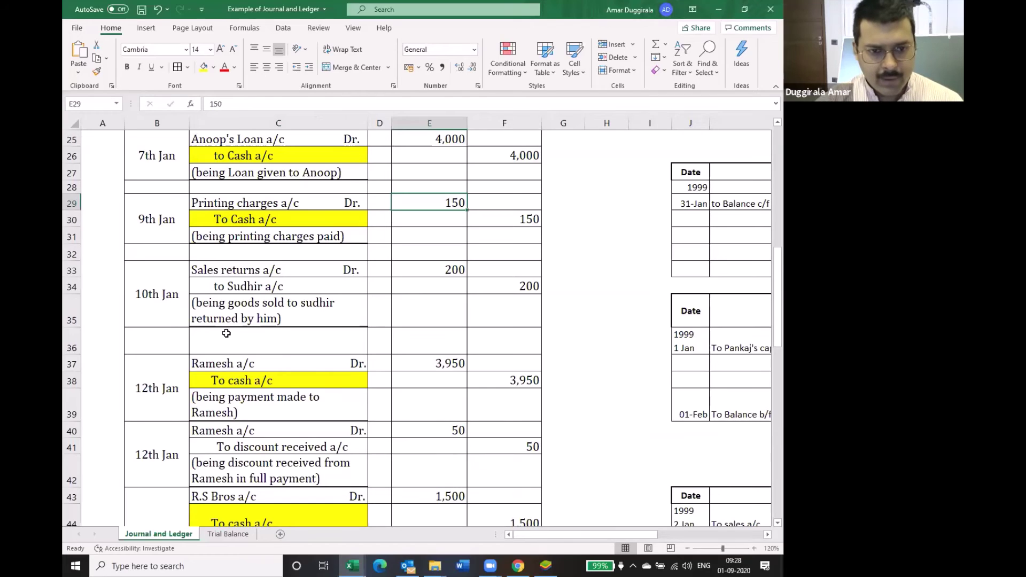
click(252, 272)
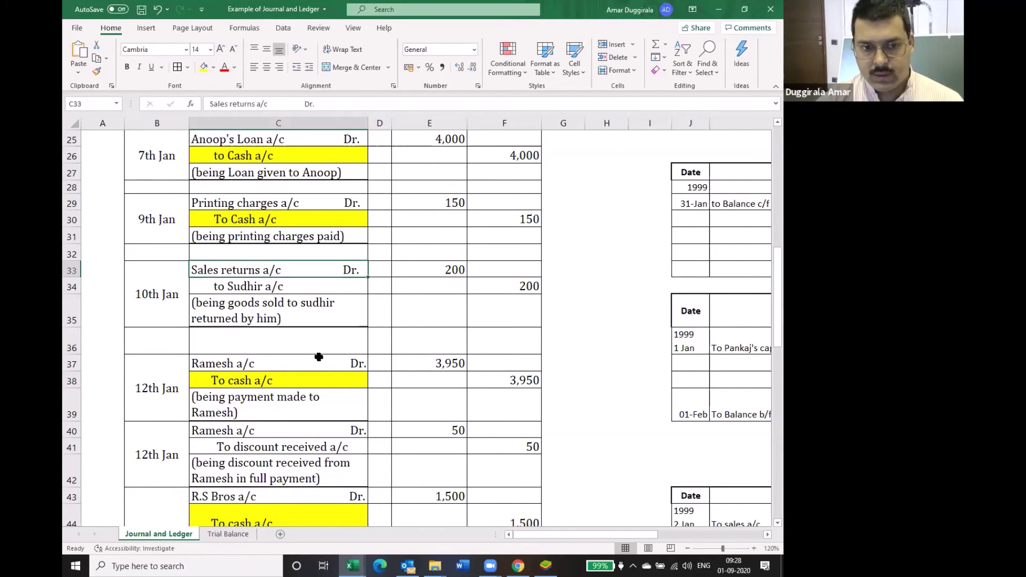
click(282, 221)
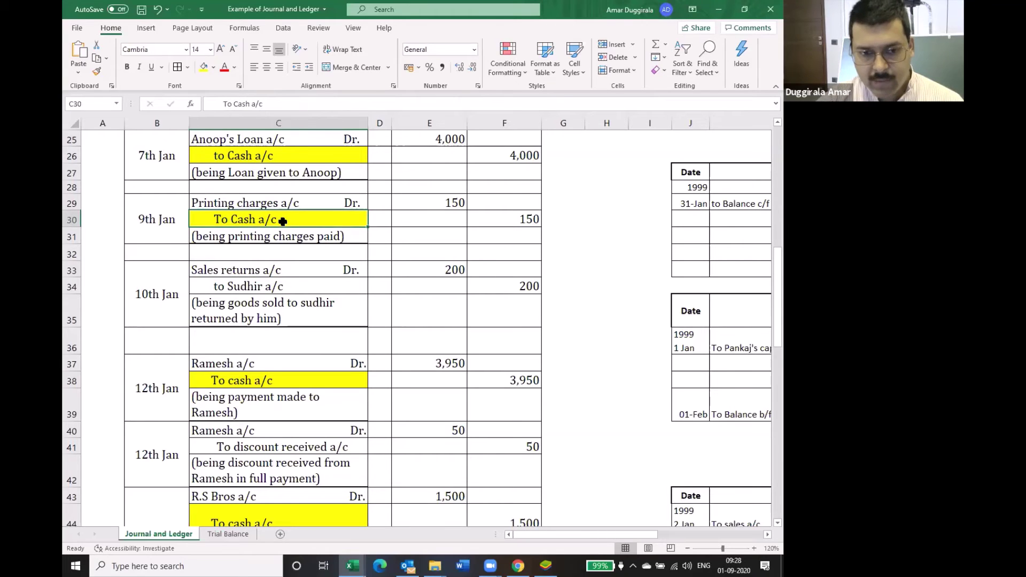
click(289, 271)
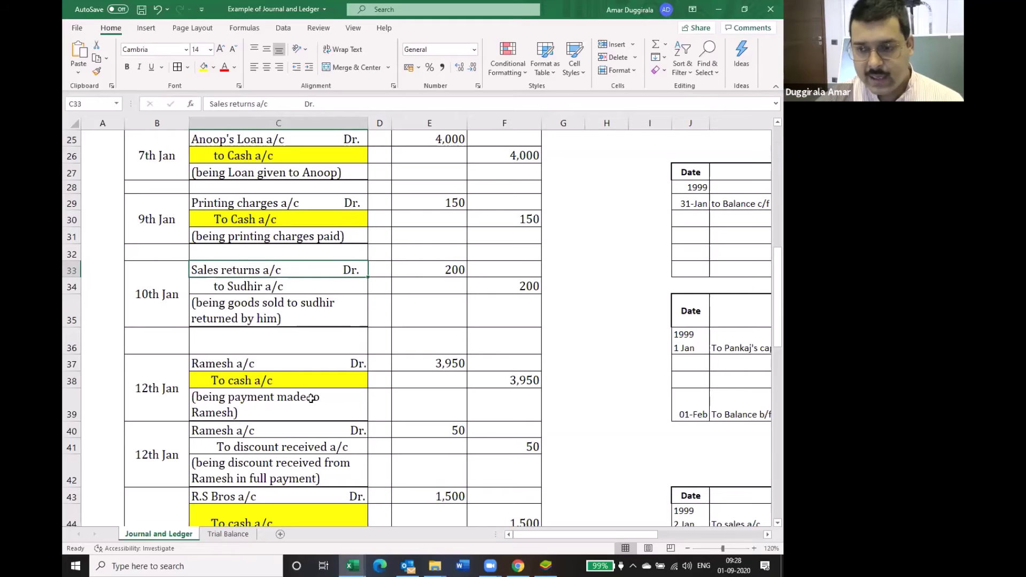
click(298, 202)
click(445, 205)
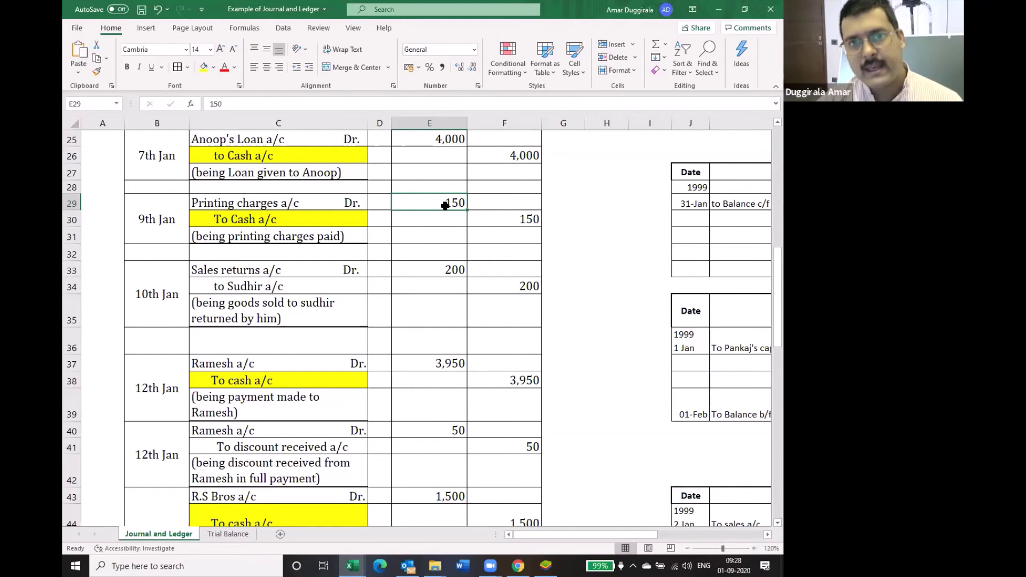
- Trace the 09-Jan Printing charges credit in row 10 of the Cash Account ledger through to the 1 Feb balance brought forward in row 23
click(768, 534)
click(767, 535)
click(768, 534)
click(768, 535)
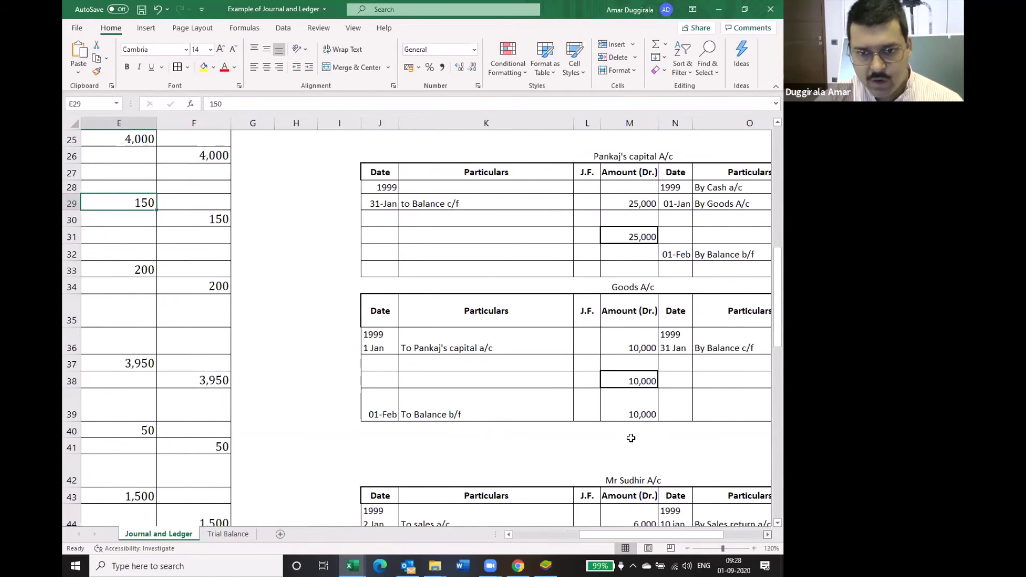
scroll(631, 436, right, 2)
scroll(315, 374, up, 5)
scroll(314, 374, up, 3)
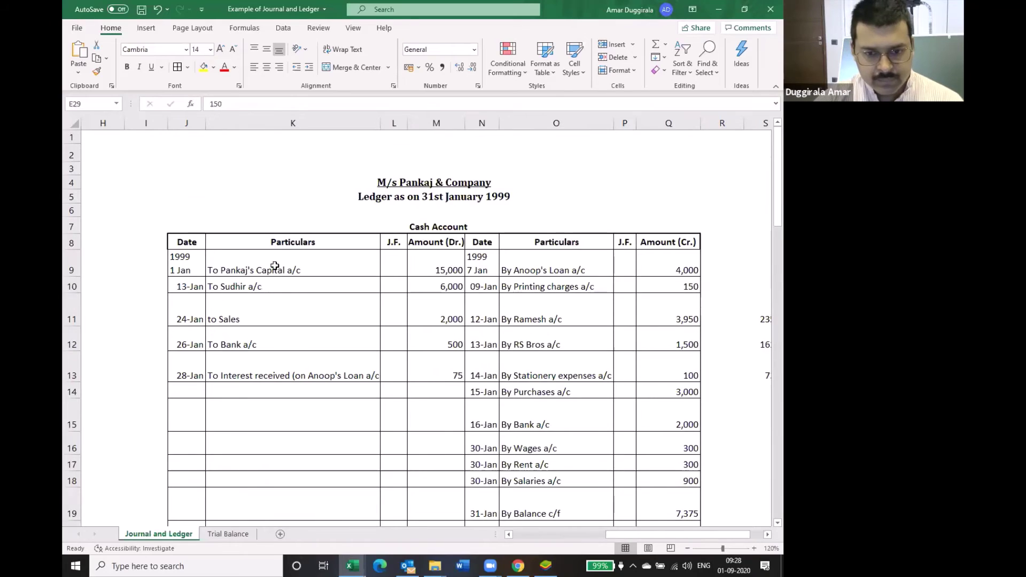
click(533, 288)
click(688, 287)
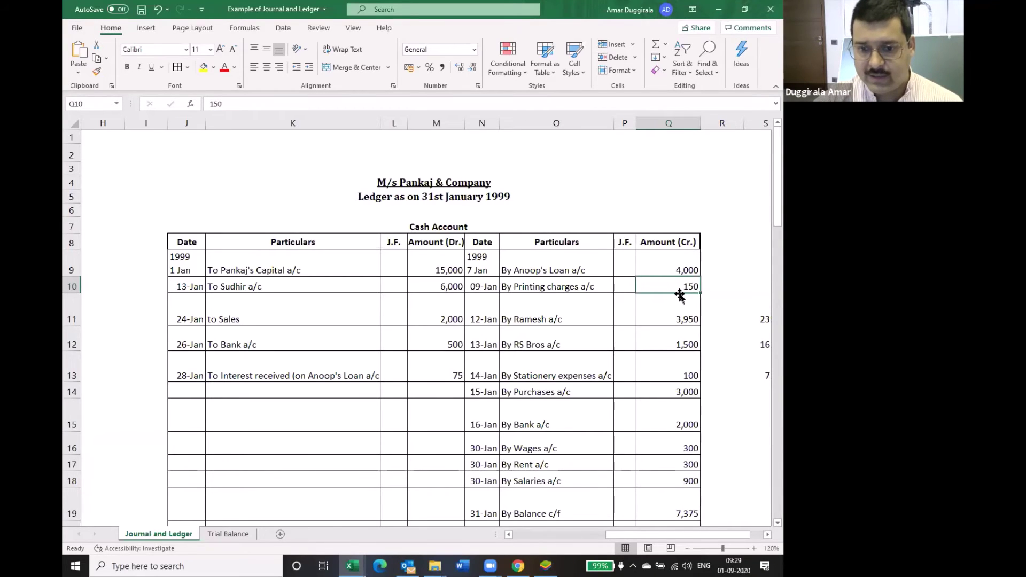
scroll(678, 304, down, 2)
click(466, 511)
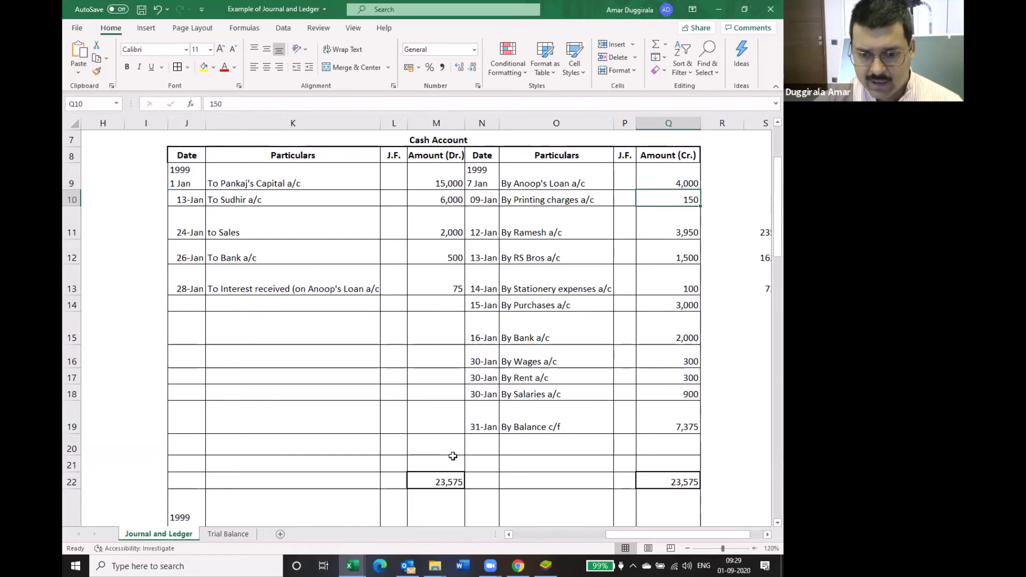
scroll(466, 511, down, 1)
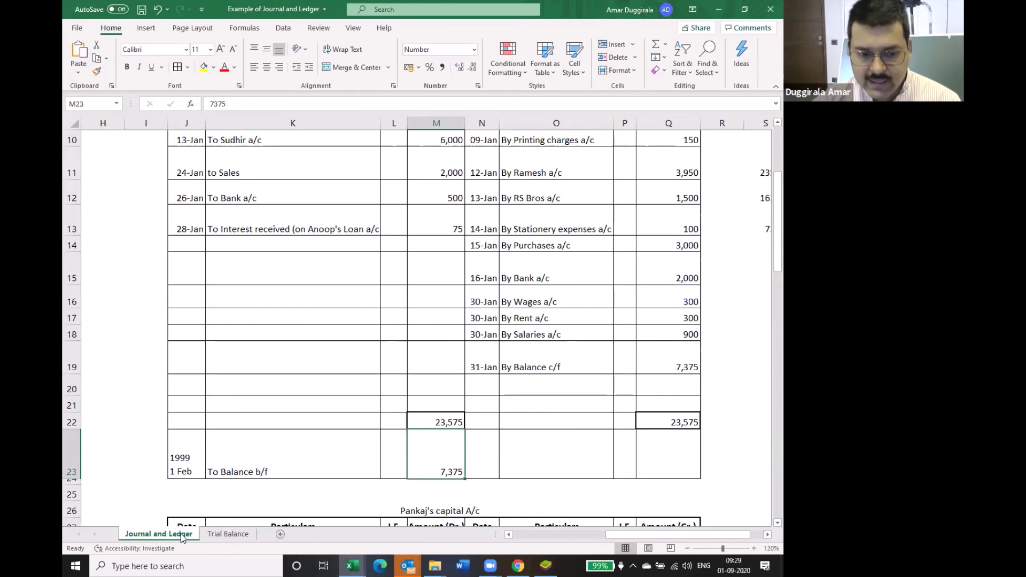
click(203, 433)
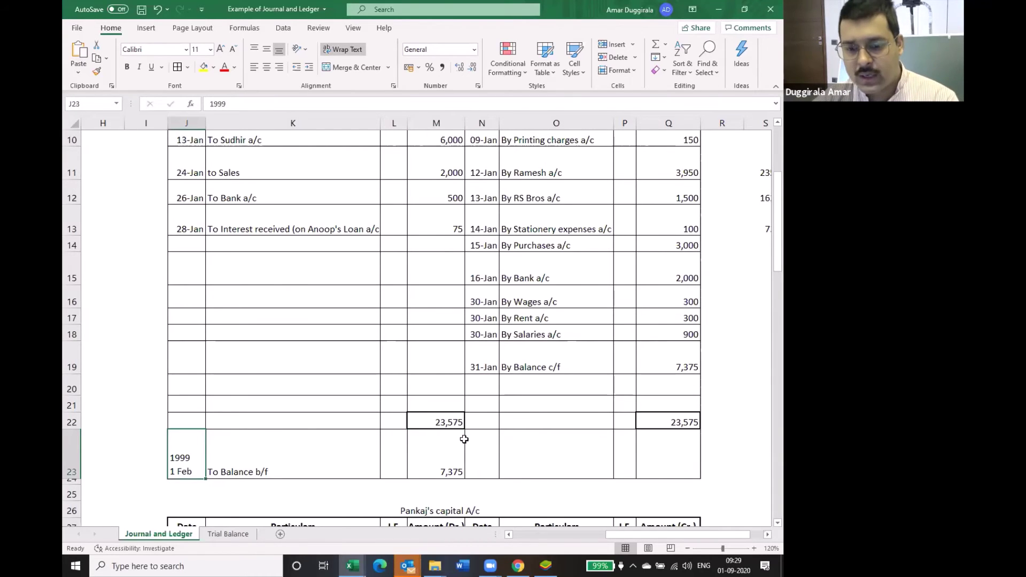
- Check the Cash A/c line in row 9 of the trial balance and return to the empty row 20
click(228, 534)
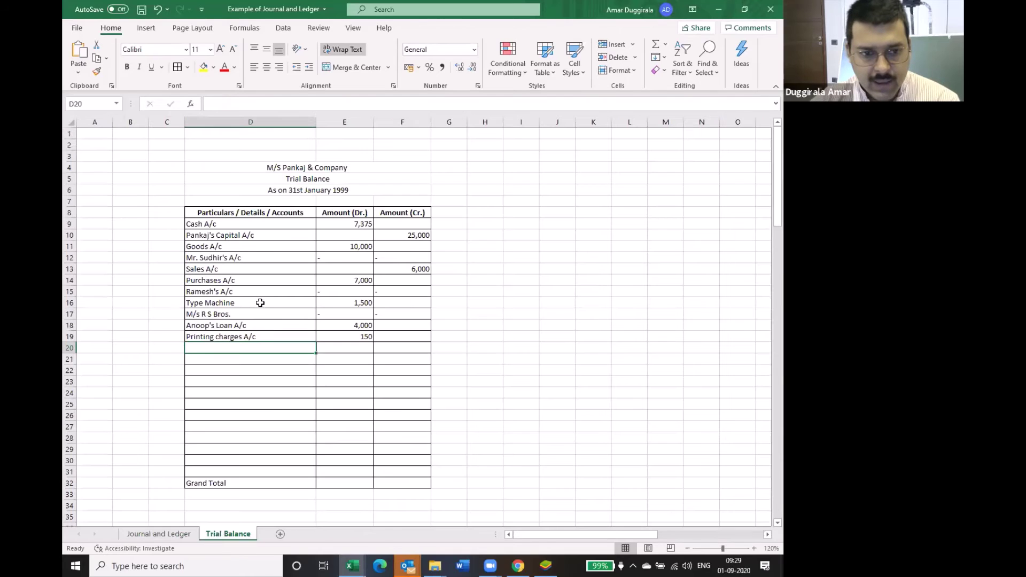
drag(236, 227, 404, 224)
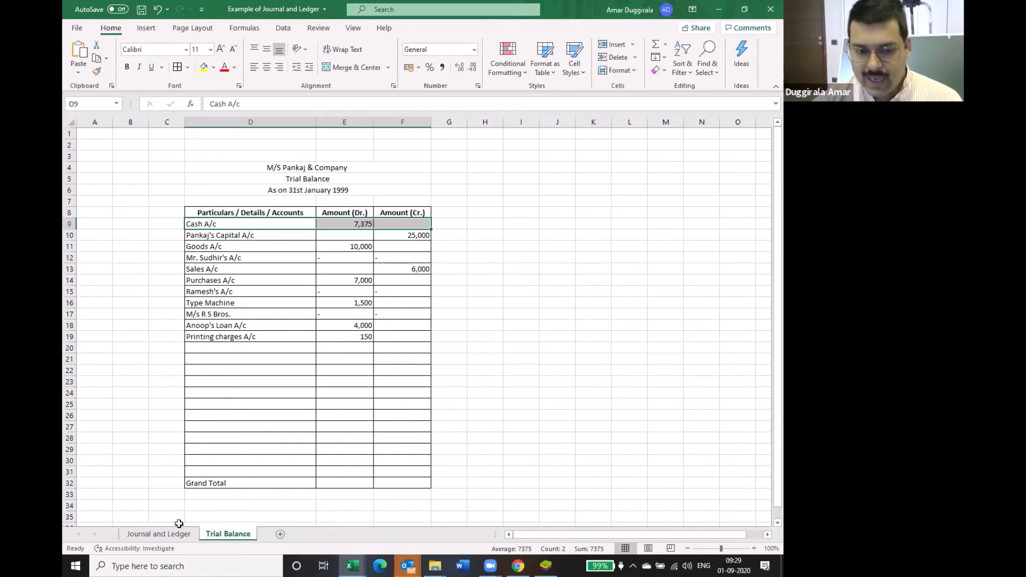
click(284, 381)
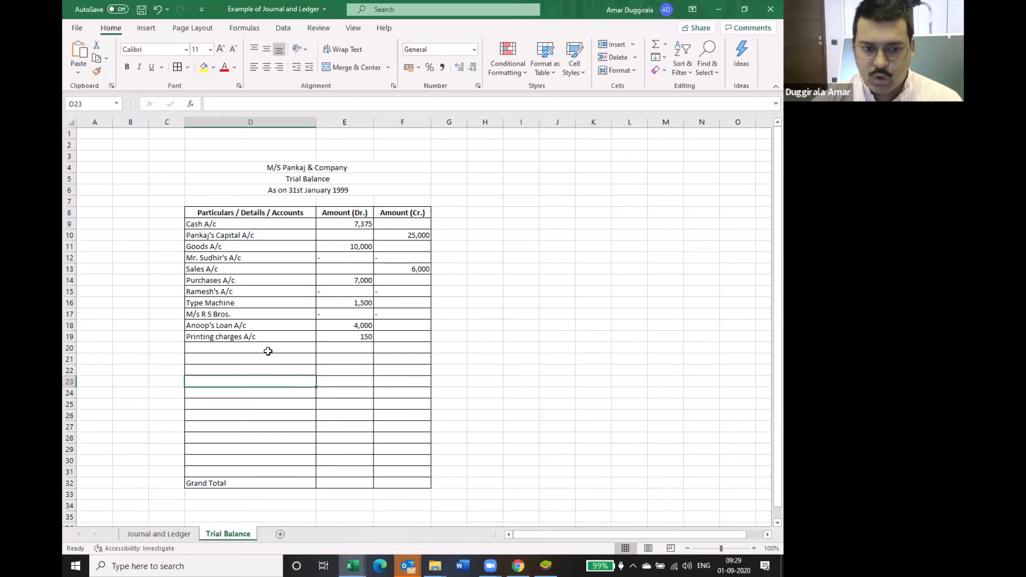
click(268, 349)
- Review the journal down to the 10th Jan entry, examining the Sales returns a/c debit and the customer's credit line
click(166, 529)
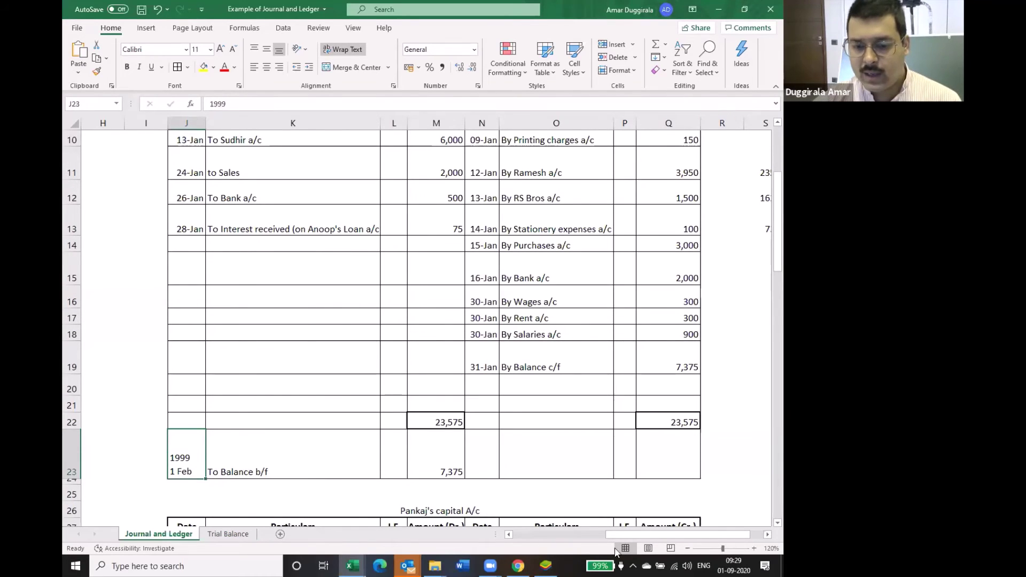
click(523, 539)
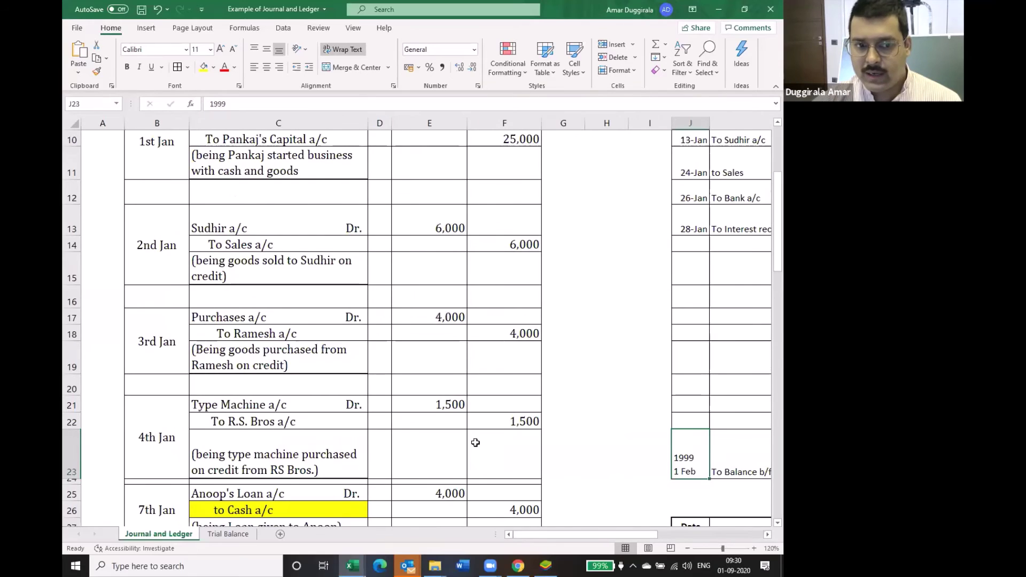
scroll(475, 442, up, 1)
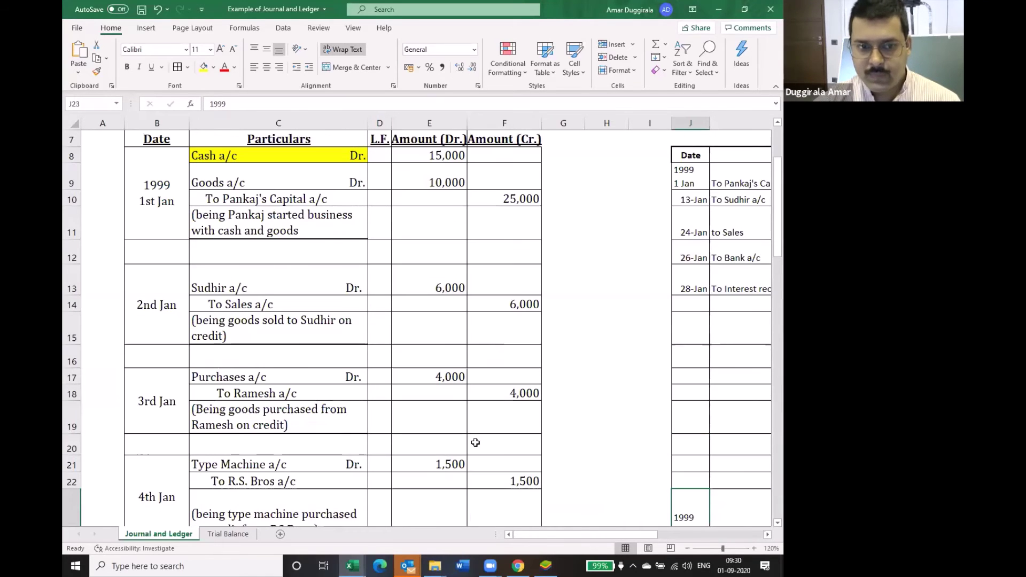
scroll(475, 442, down, 3)
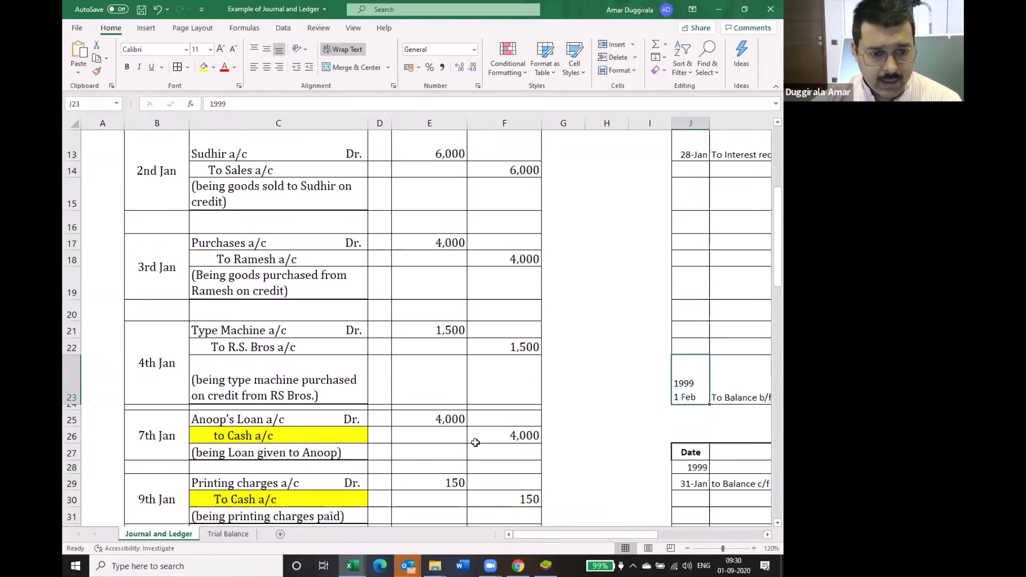
scroll(475, 443, down, 4)
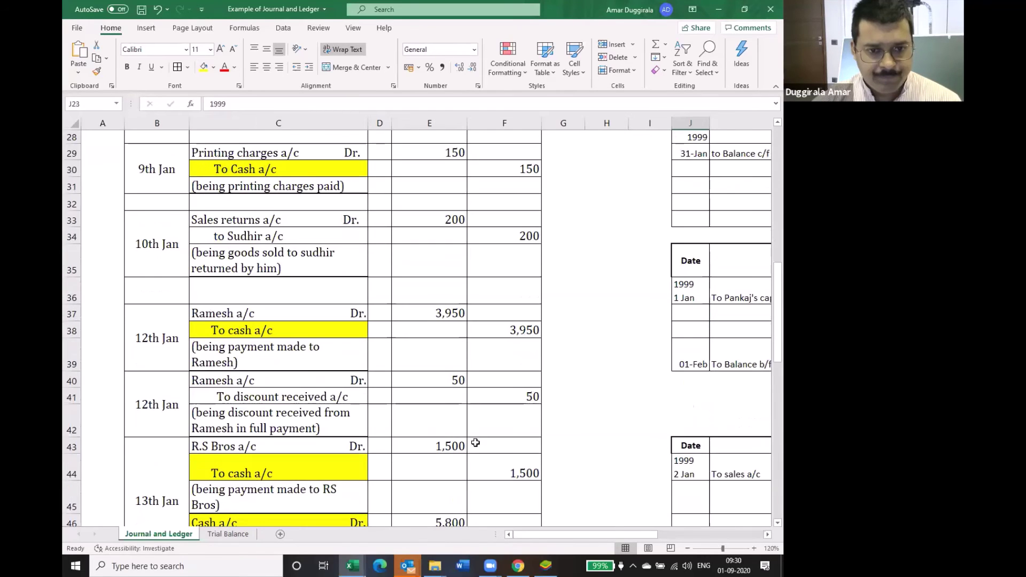
click(238, 218)
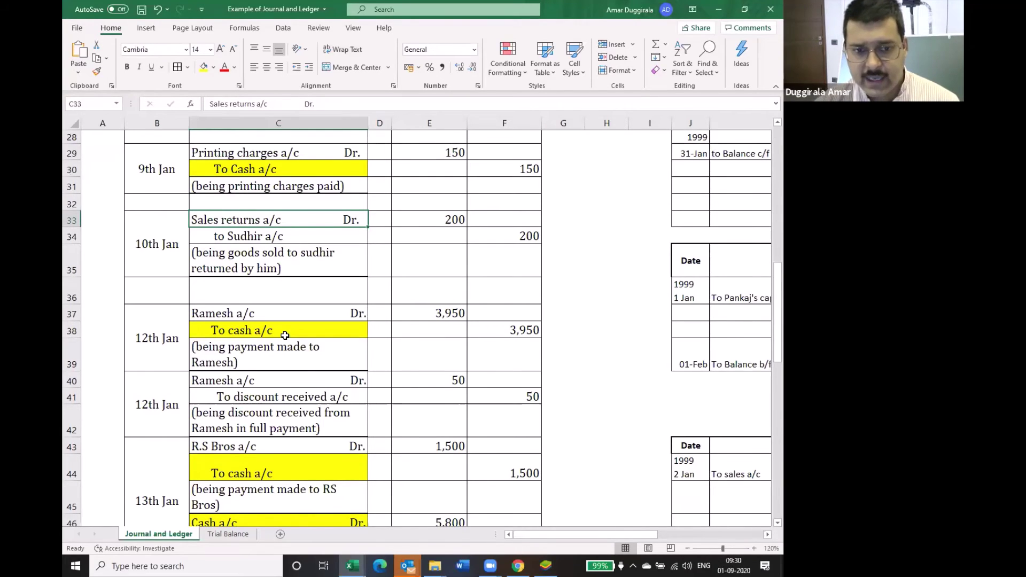
click(260, 236)
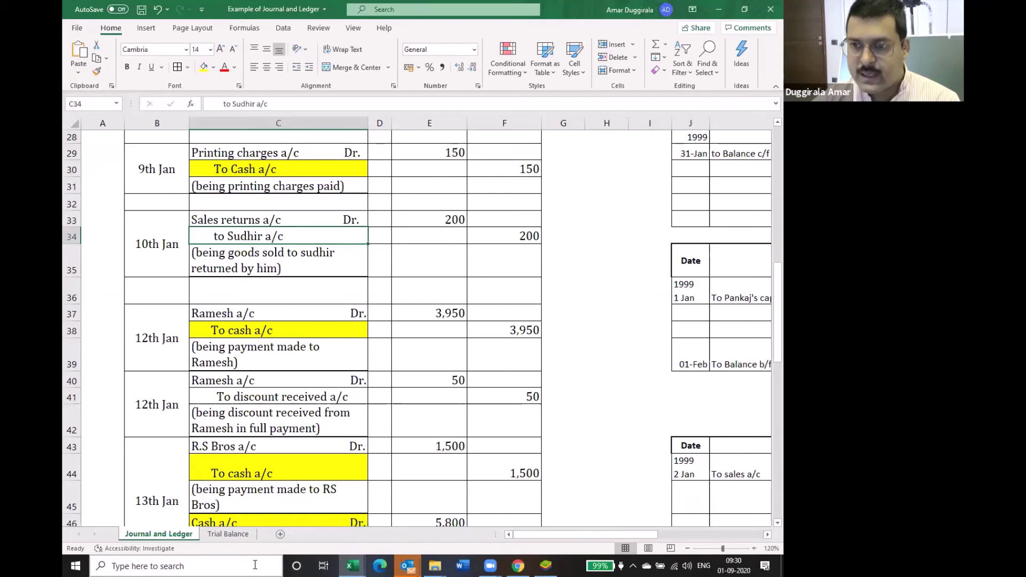
- Enter Sales returns A/c with debit 200 in row 20 of the trial balance
click(228, 534)
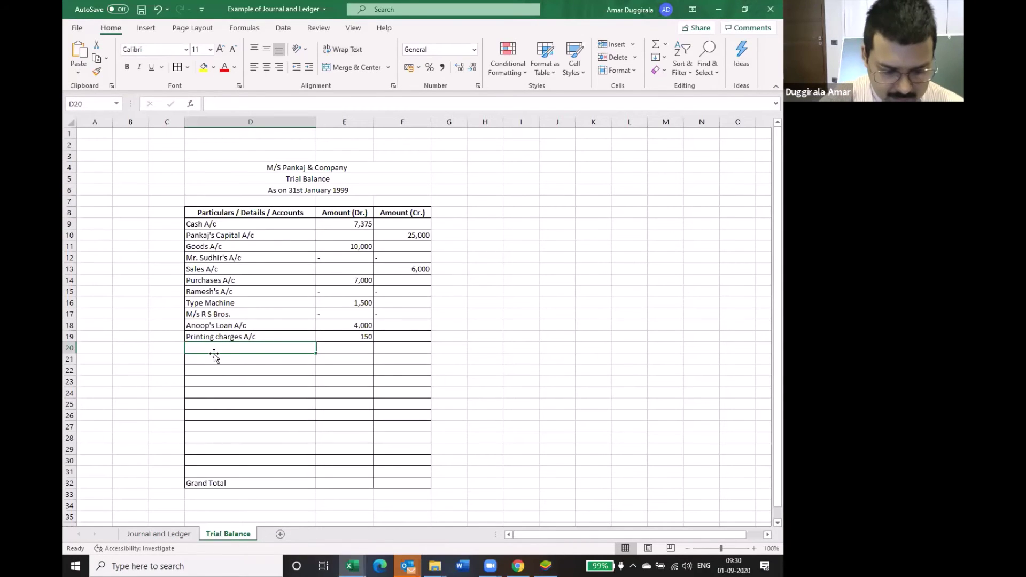
text(Sales re)
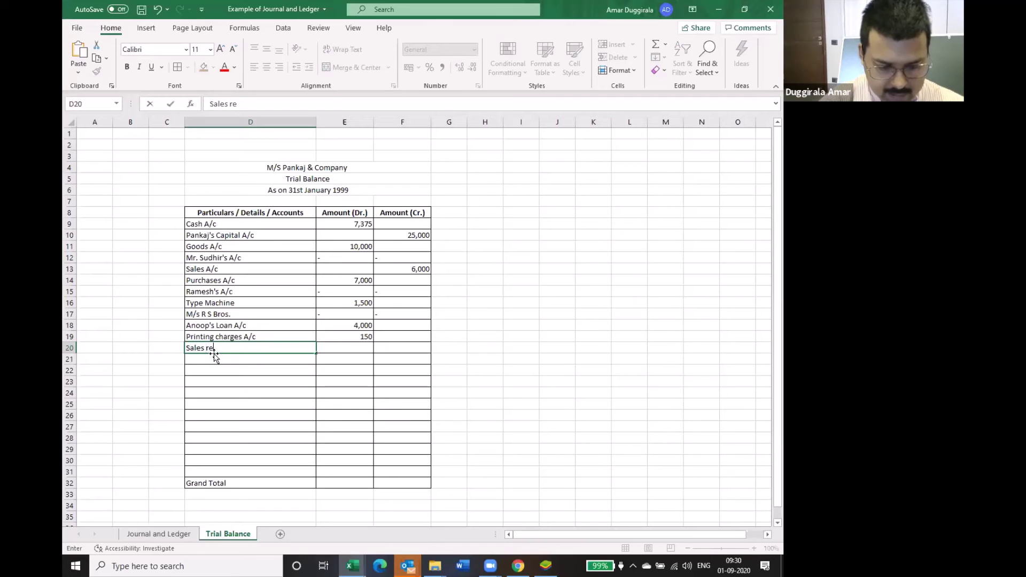
text(turns A/c)
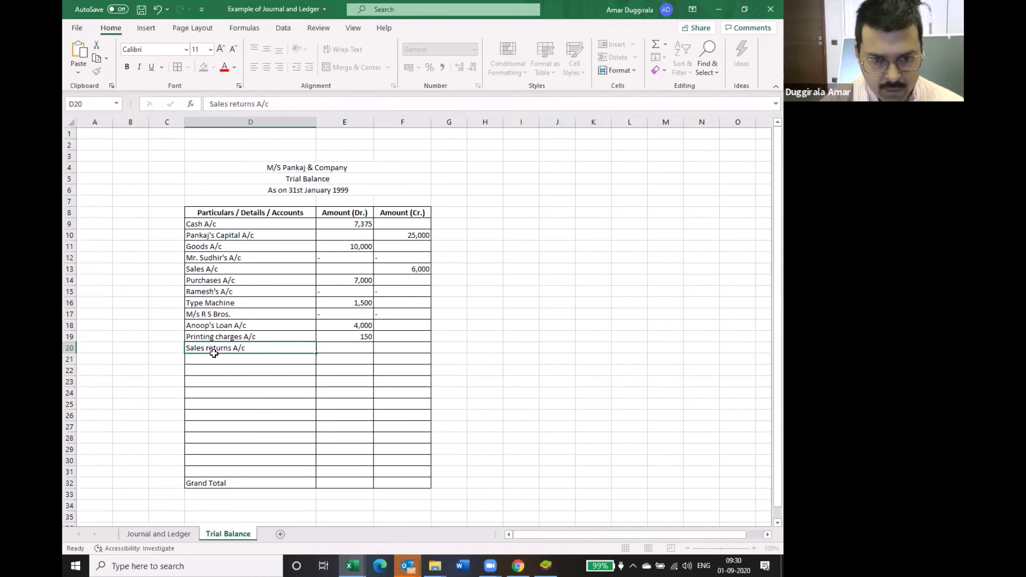
key(Tab)
text(200)
key(Return)
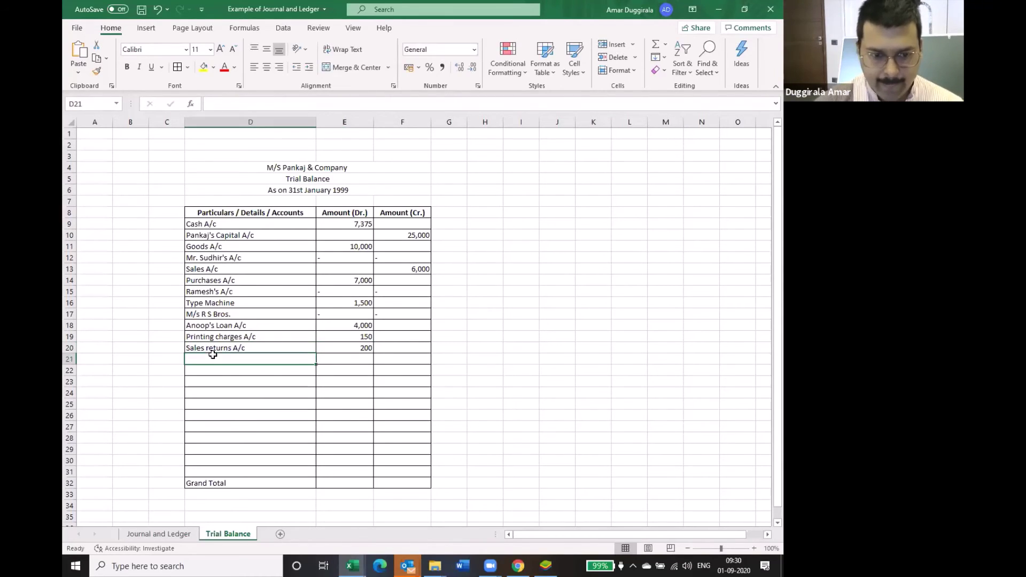
- Check the journal's 12th Jan supplier payment and 13th Jan R.S Bros payment lines against the accounts already listed in the trial balance
click(179, 534)
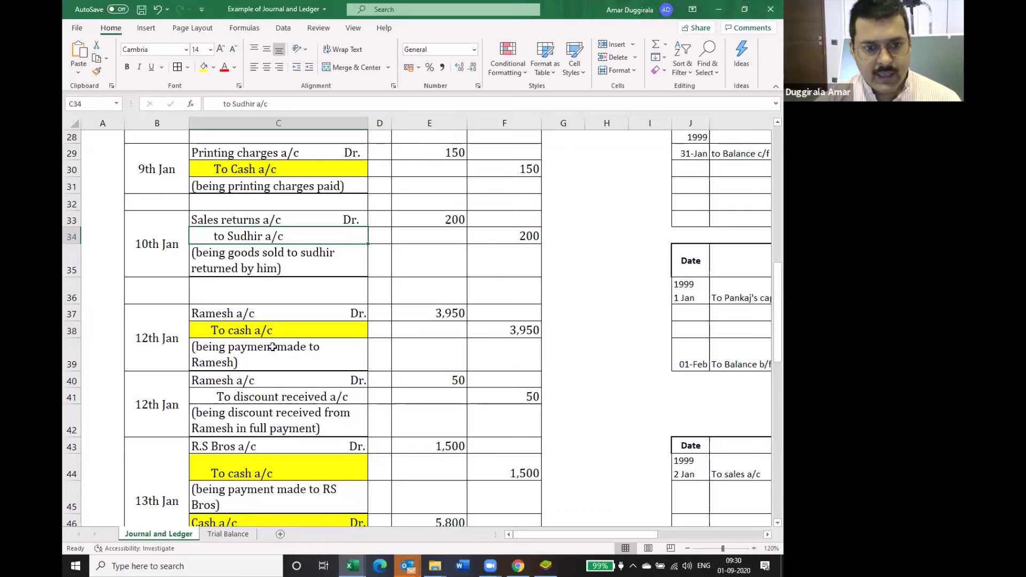
click(265, 313)
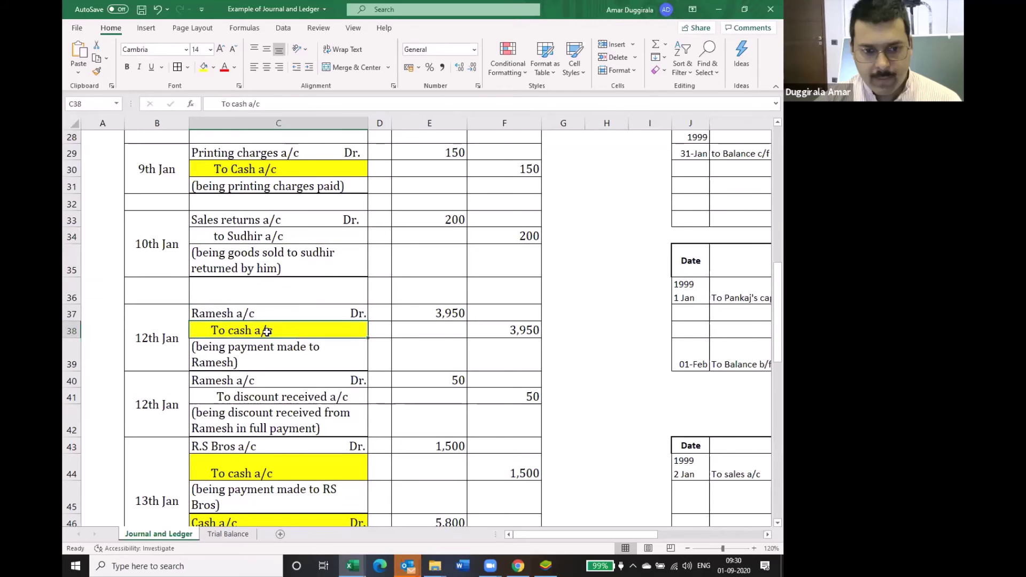
key(ctrl+Page_Down)
key(Up)
key(Up)
key(Up)
key(Up)
key(Up)
key(Up)
key(Up)
key(Up)
key(Up)
key(Up)
key(Up)
key(Up)
key(ctrl+Page_Up)
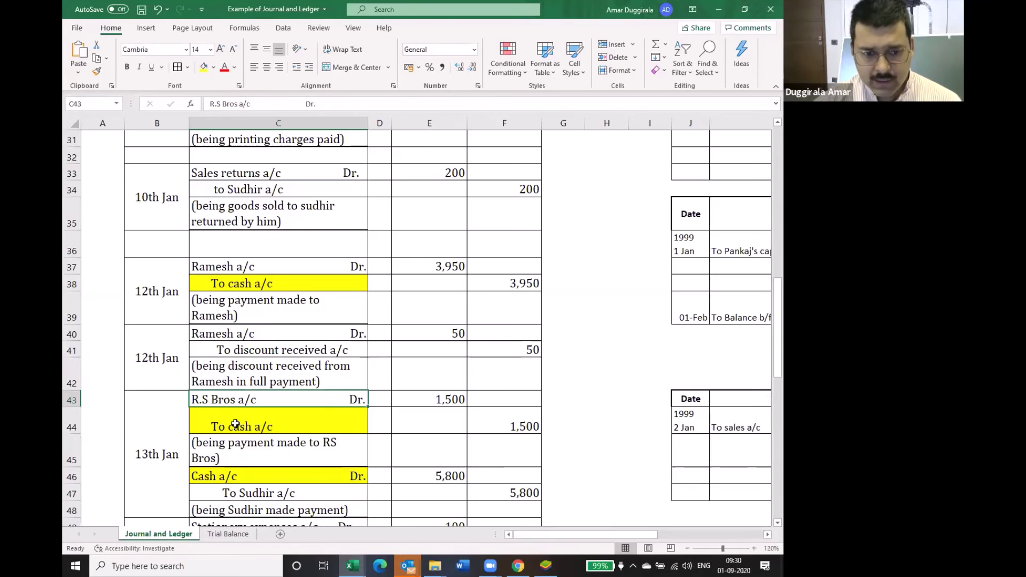
click(236, 423)
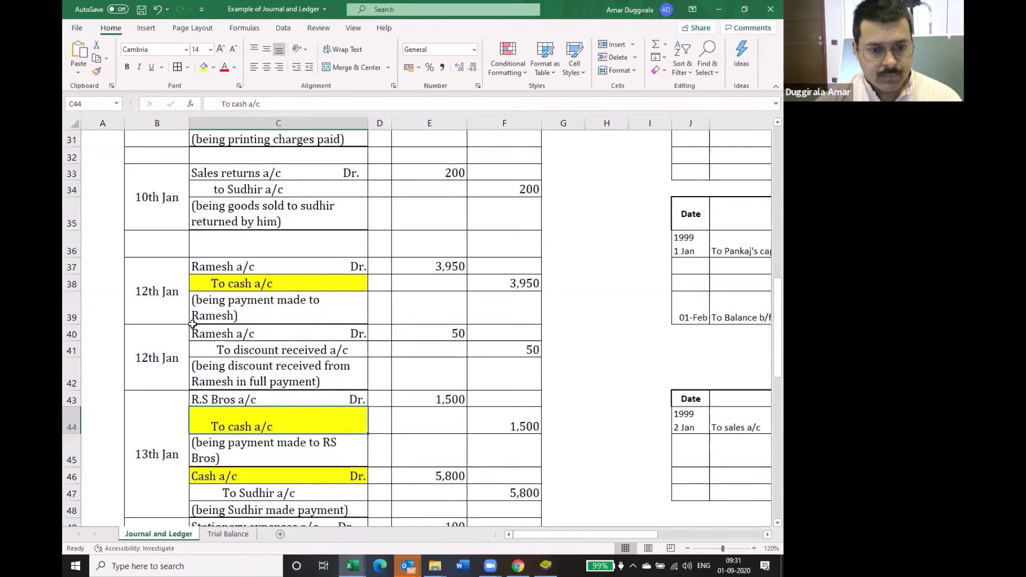
- Examine the journal's 12th Jan discount received entry and its credit amount, and glance over the entries that follow
click(256, 352)
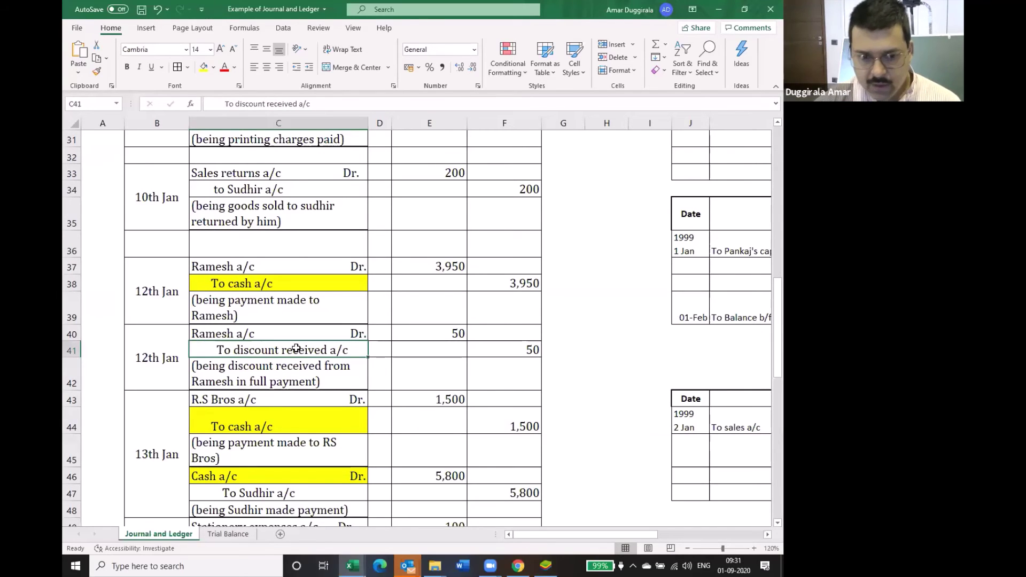
click(532, 350)
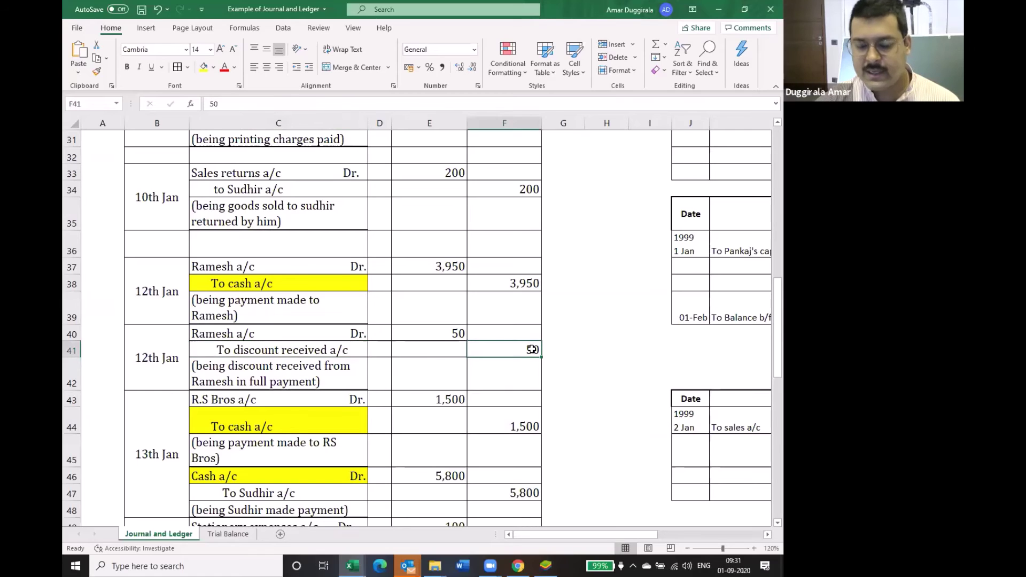
click(294, 344)
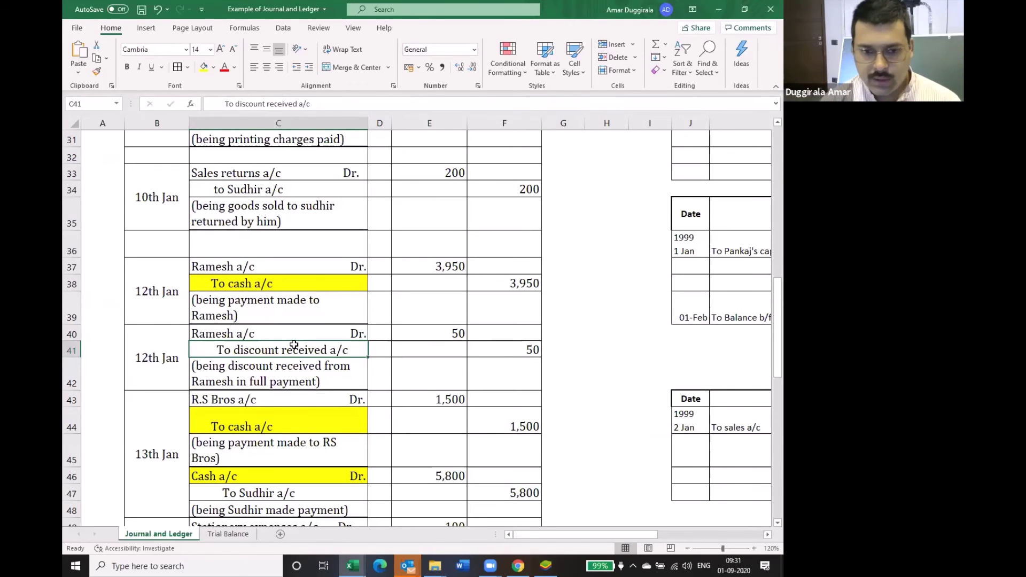
scroll(271, 363, down, 2)
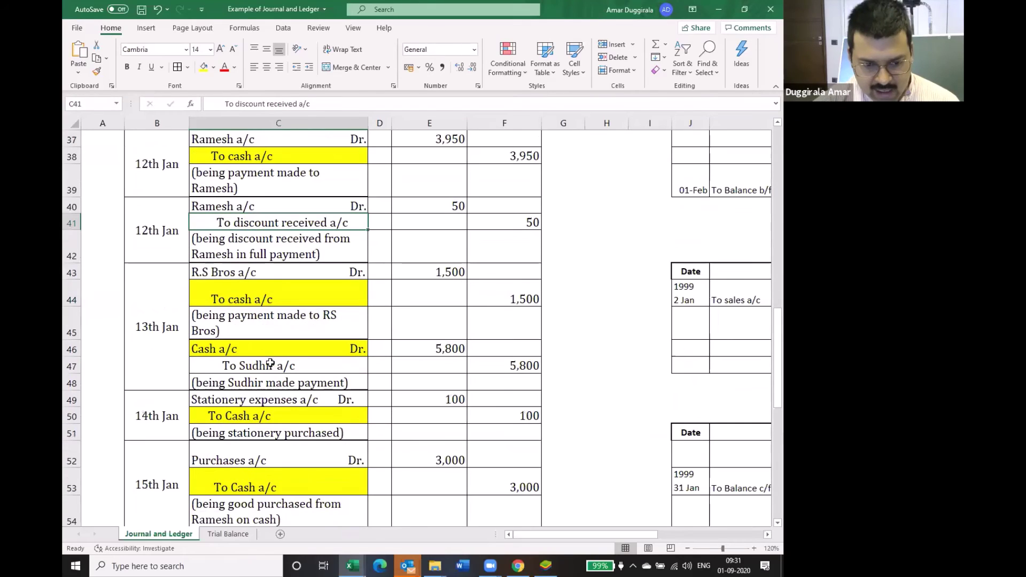
scroll(270, 363, down, 4)
scroll(270, 363, up, 2)
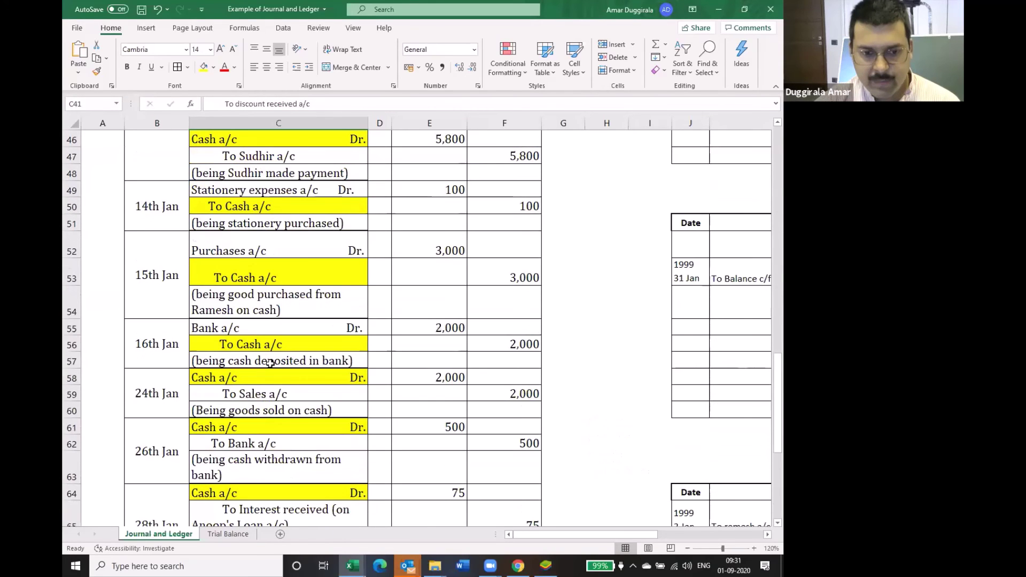
scroll(270, 363, up, 3)
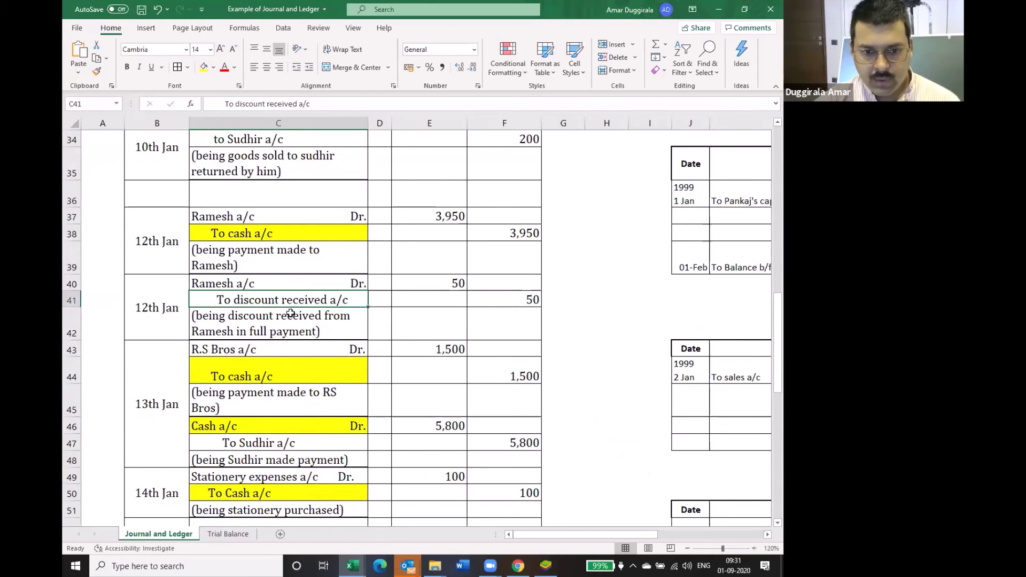
- Enter Discount Received A/c with credit 50 in row 21 of the trial balance
click(223, 534)
click(214, 359)
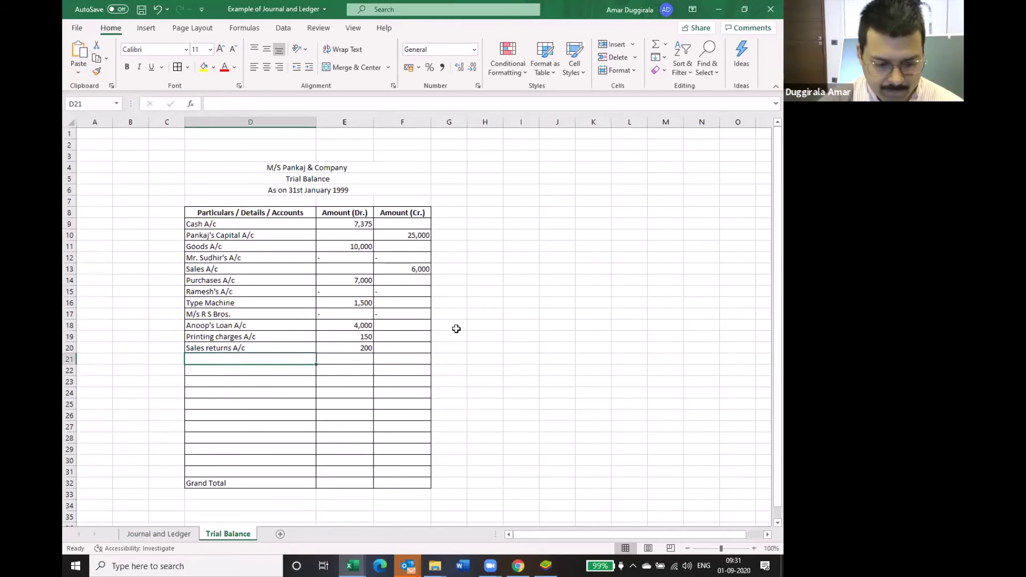
text(Disc)
key(BackSpace)
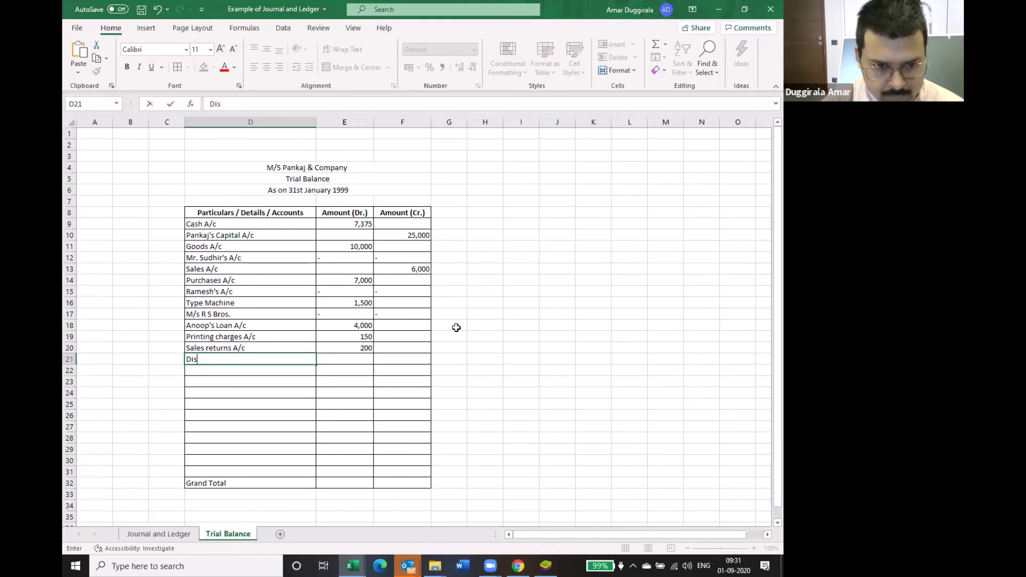
text(count R)
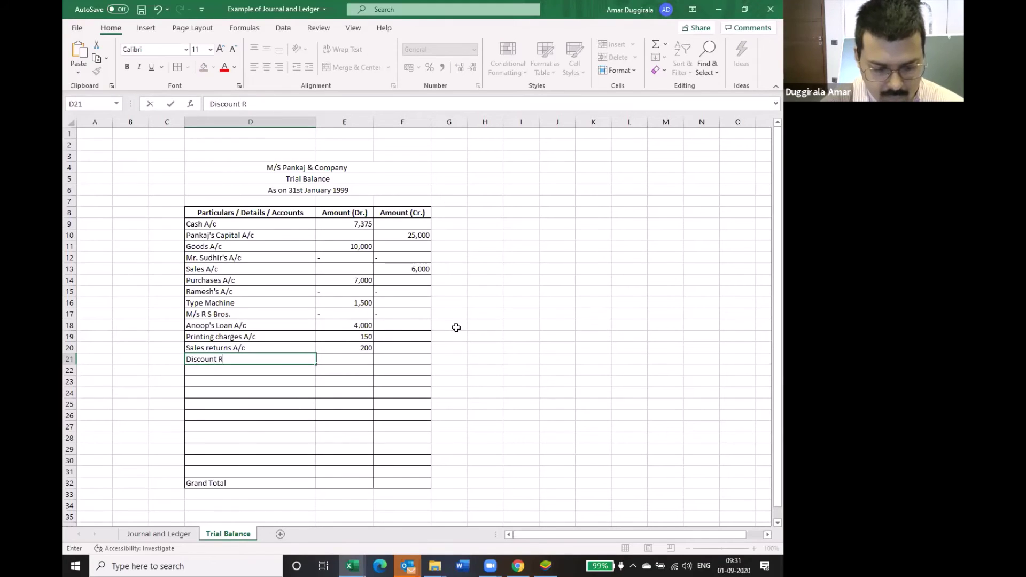
text(eceived A/c)
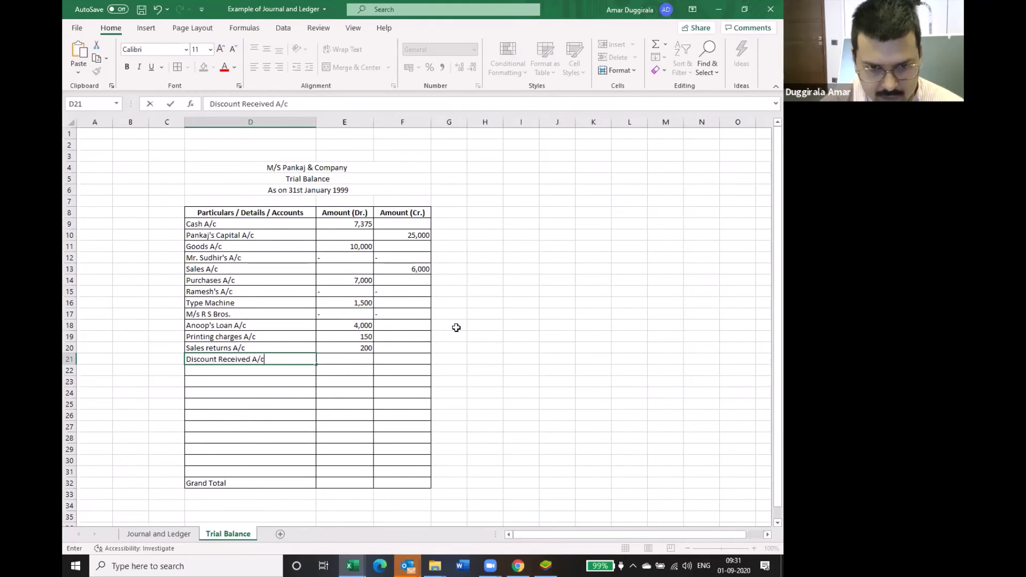
key(Tab)
key(Tab)
text(50)
key(Return)
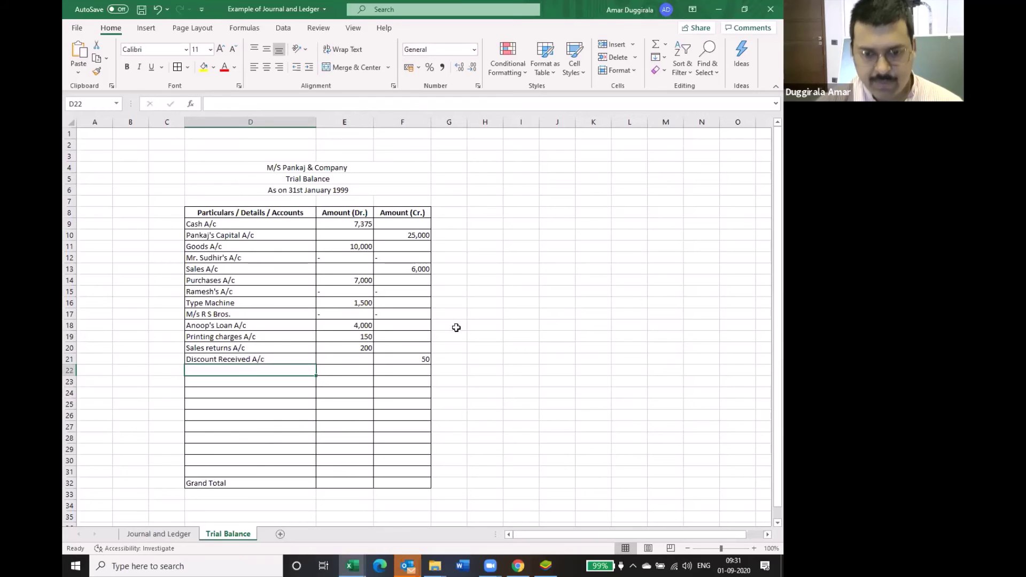
- Review the journal's 13th Jan payment and receipt lines and the 14th Jan stationery expenses entry
click(145, 536)
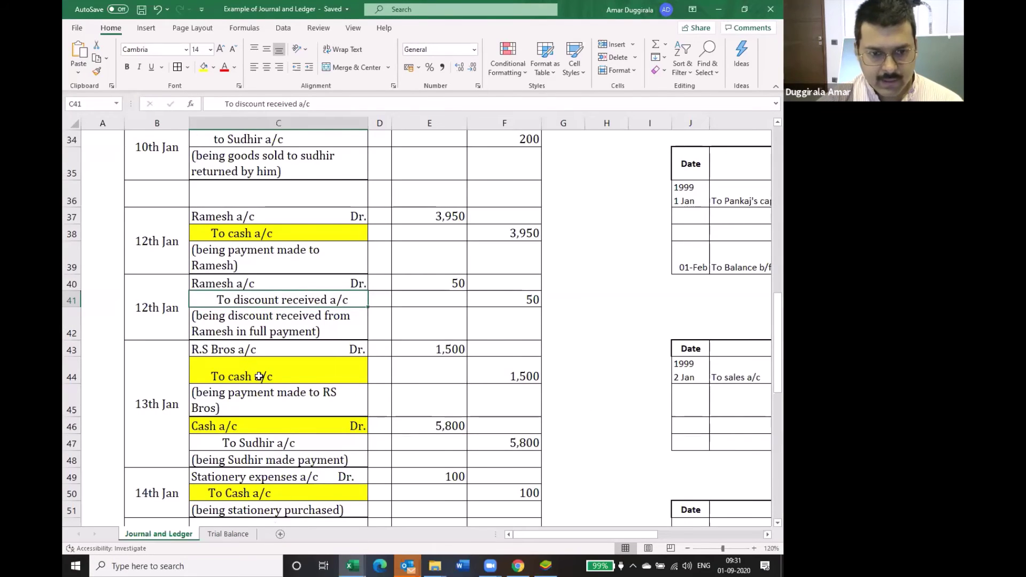
click(268, 351)
click(259, 378)
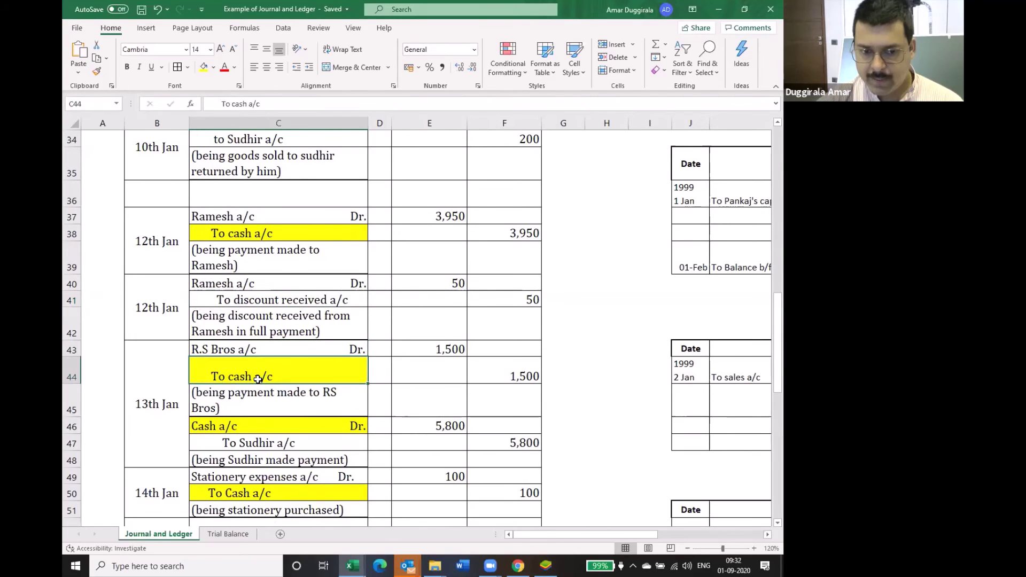
click(246, 428)
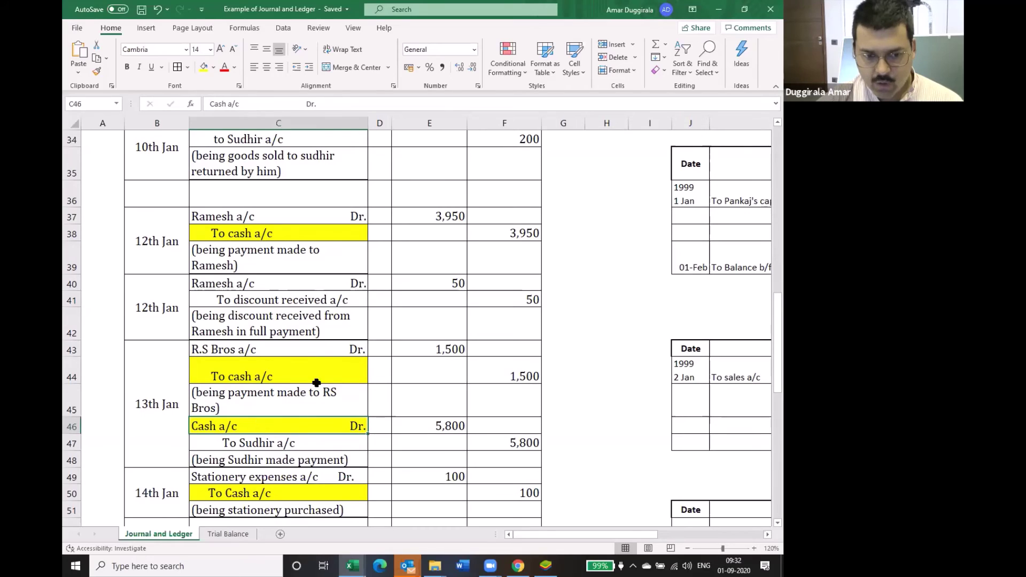
scroll(316, 381, down, 1)
click(286, 368)
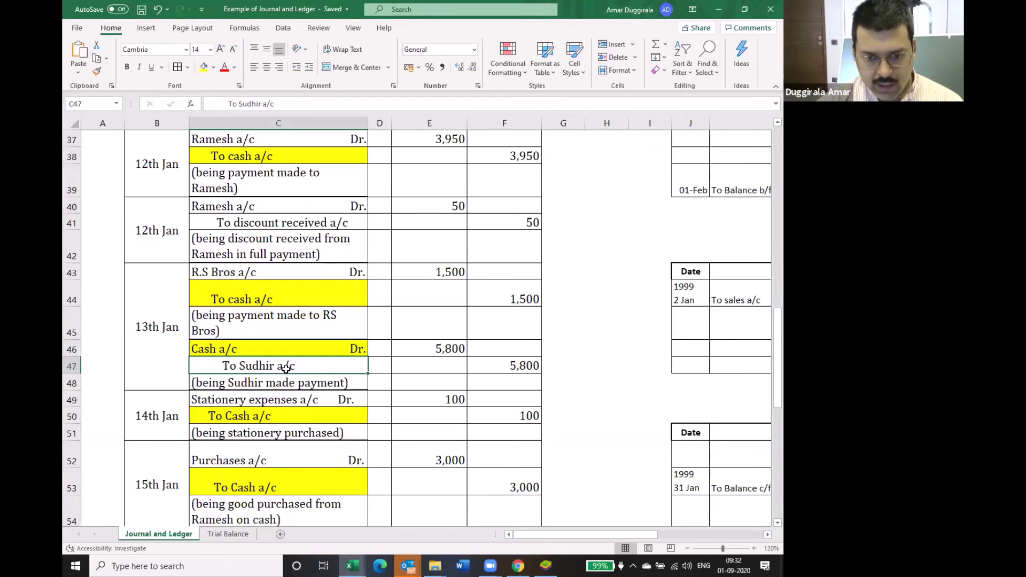
scroll(286, 368, down, 1)
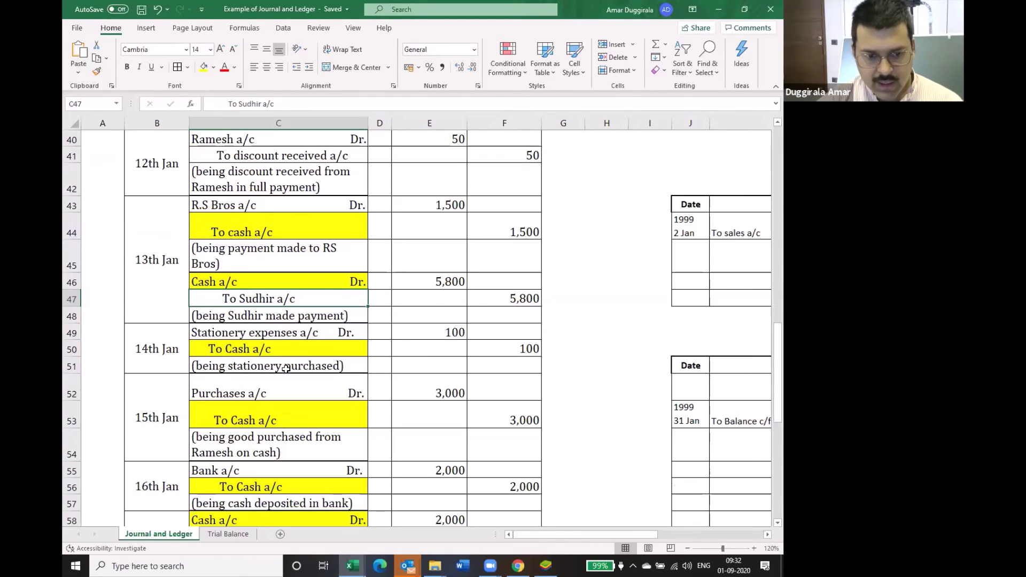
click(284, 334)
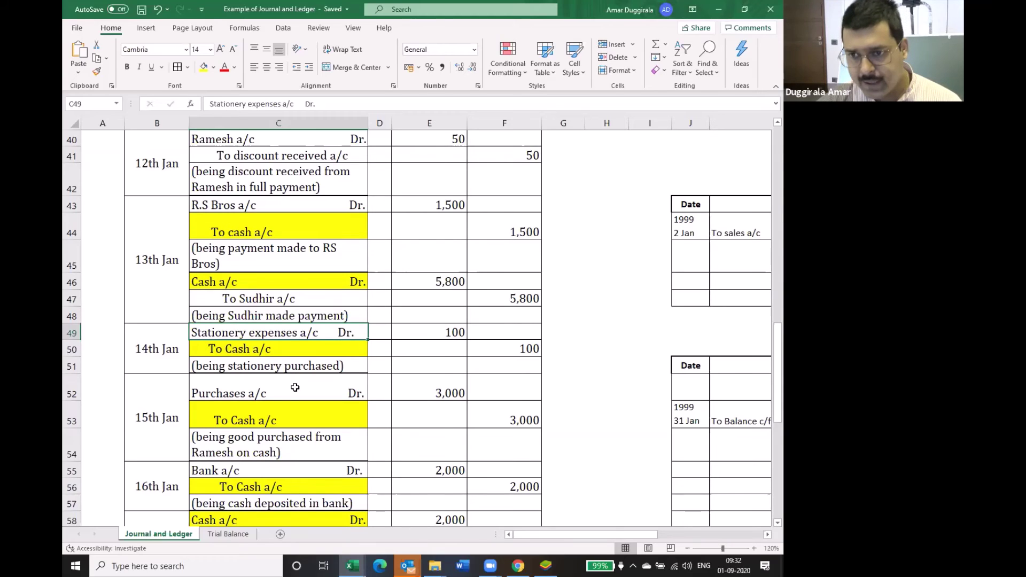
click(288, 353)
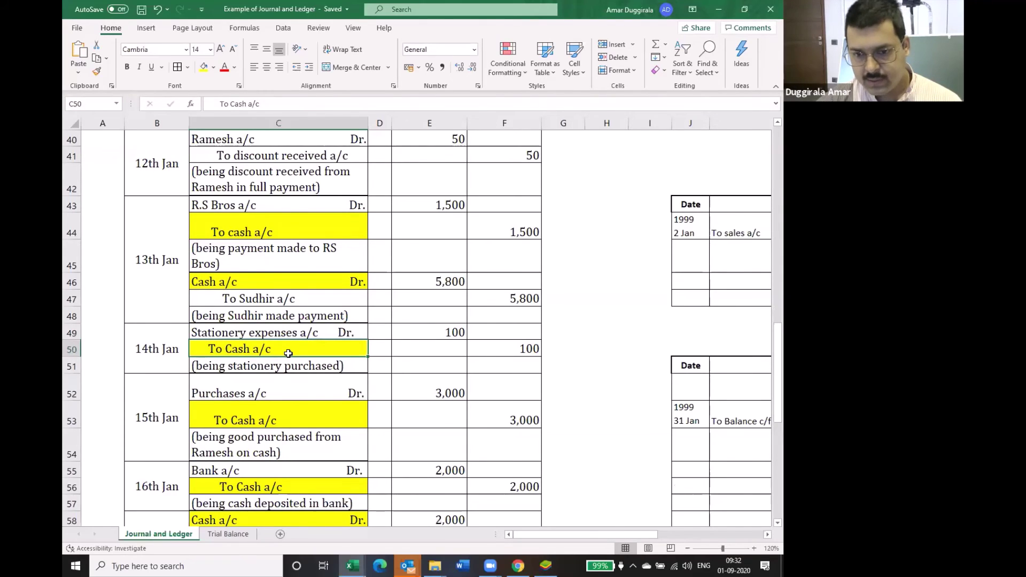
- Enter Stationary expenses A/c with debit 100 in row 22 of the trial balance
click(228, 534)
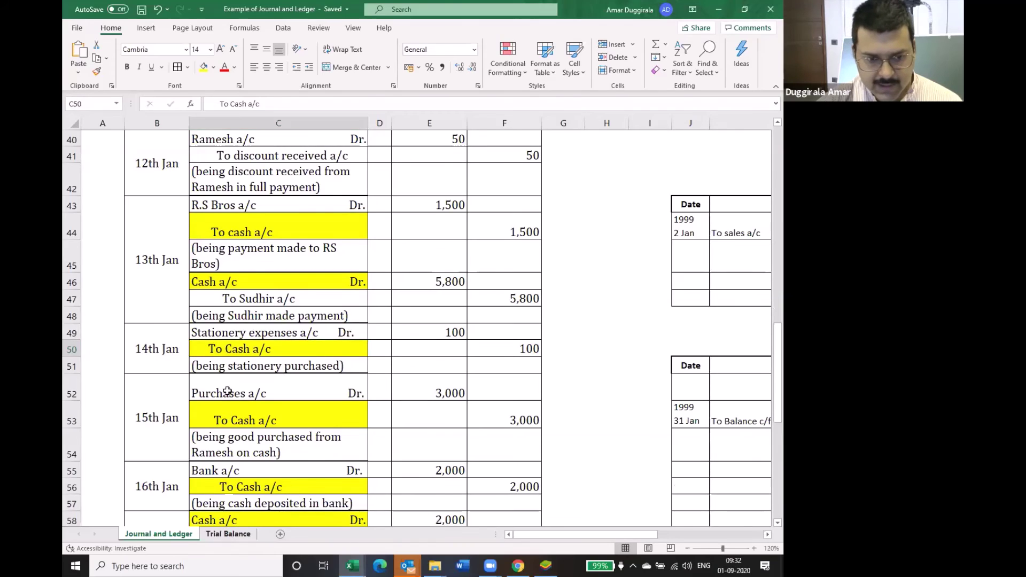
text(Sta)
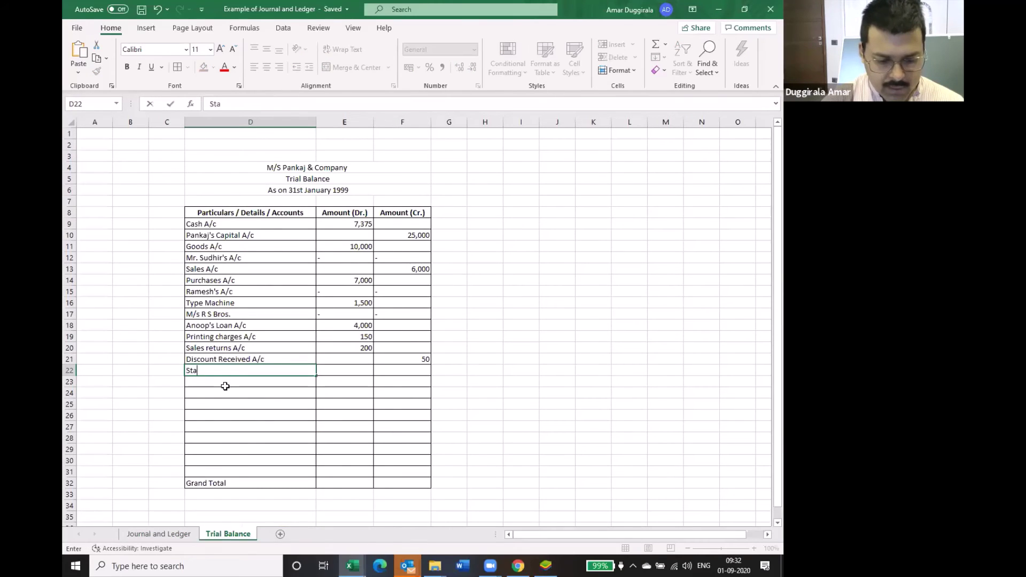
text(tionary )
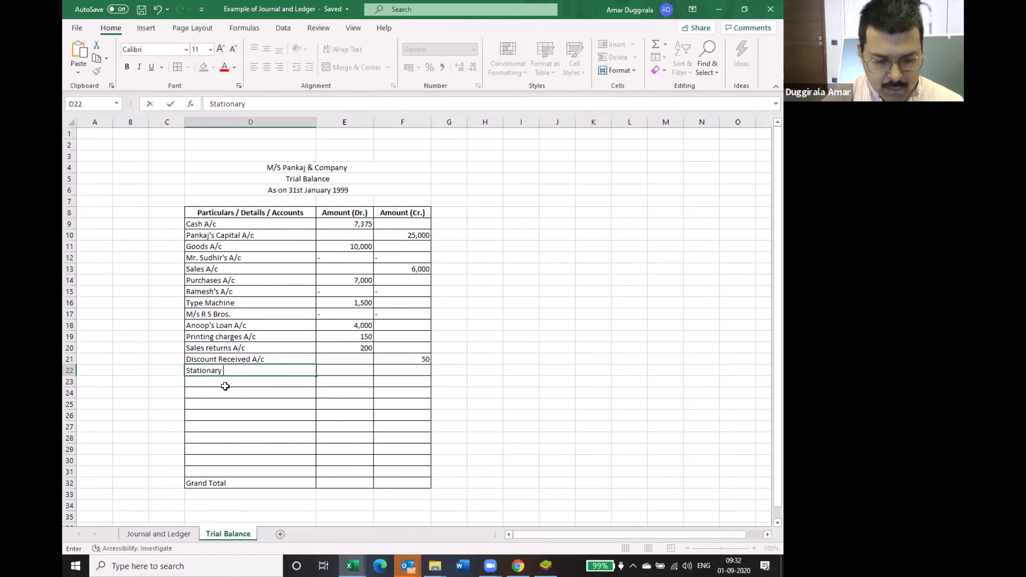
text(expenses A/c)
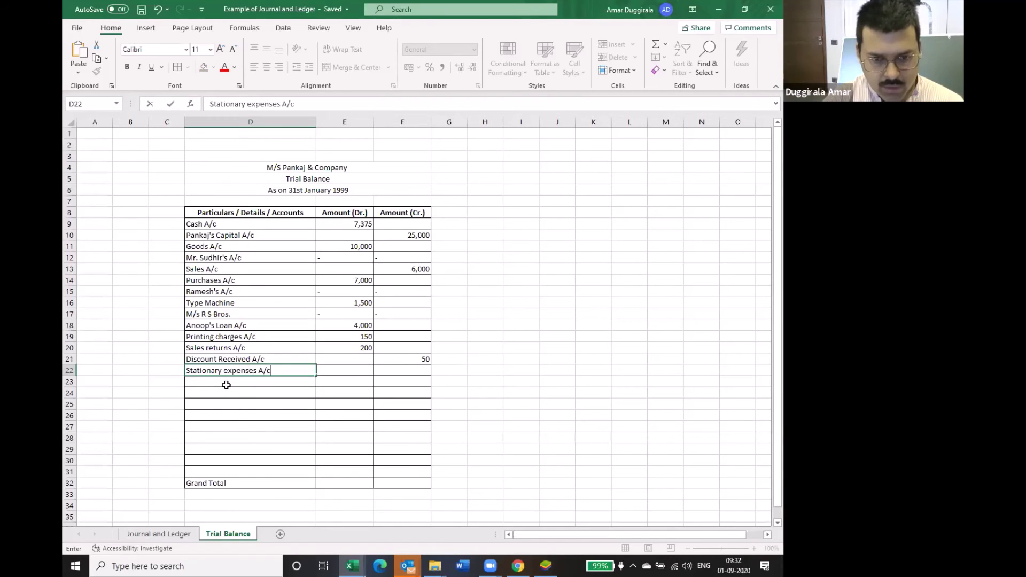
key(Tab)
text(100)
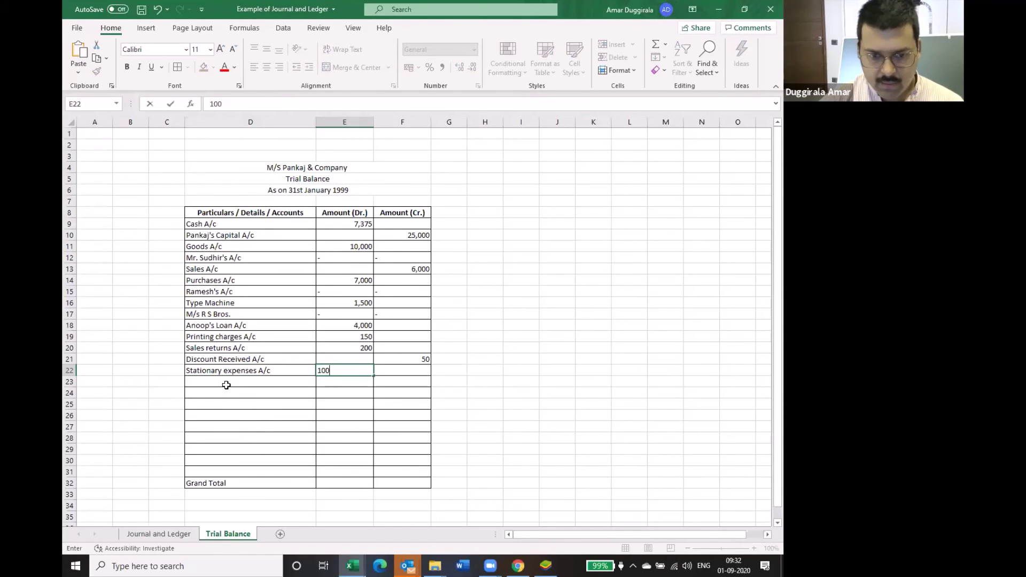
key(Return)
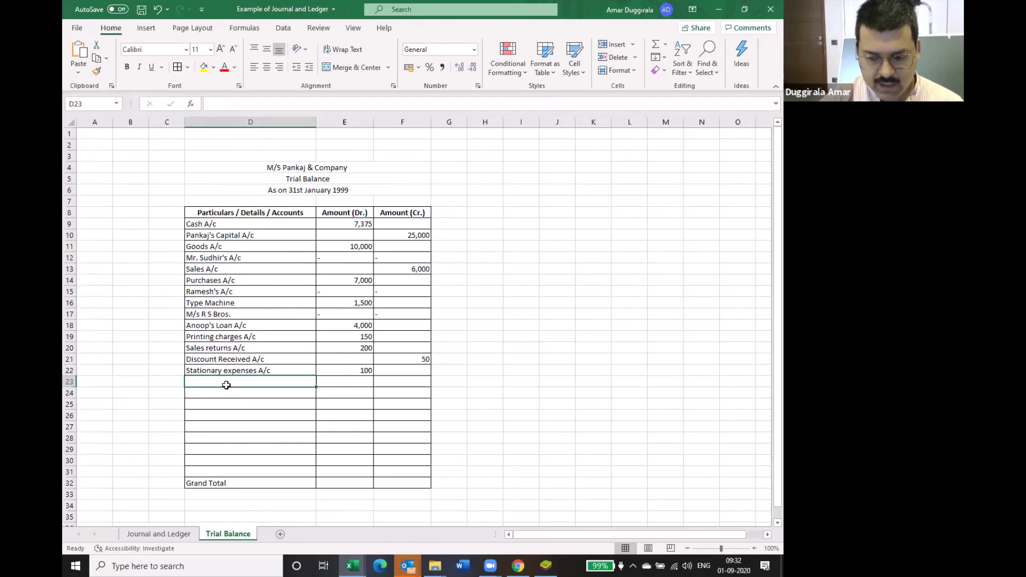
- Review the journal's 15th Jan cash purchase entry and the 16th Jan Bank a/c debit line
key(ctrl+Page_Up)
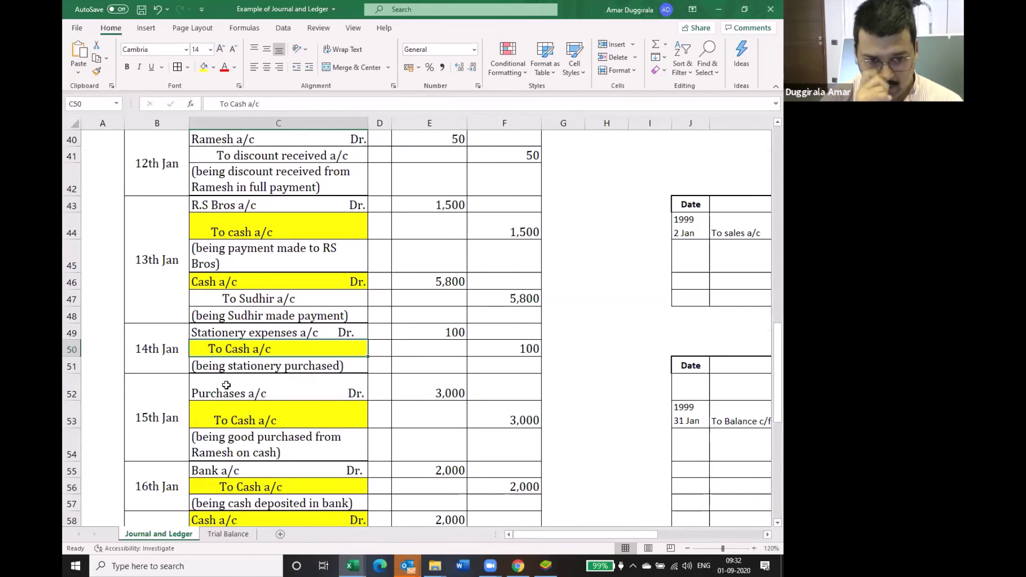
click(227, 385)
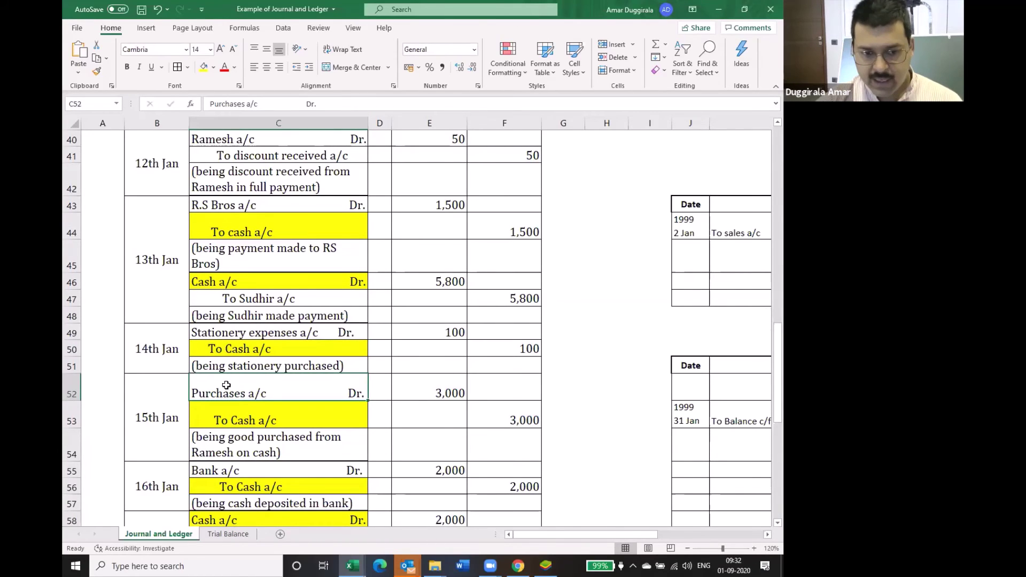
drag(264, 417, 369, 377)
scroll(370, 376, down, 1)
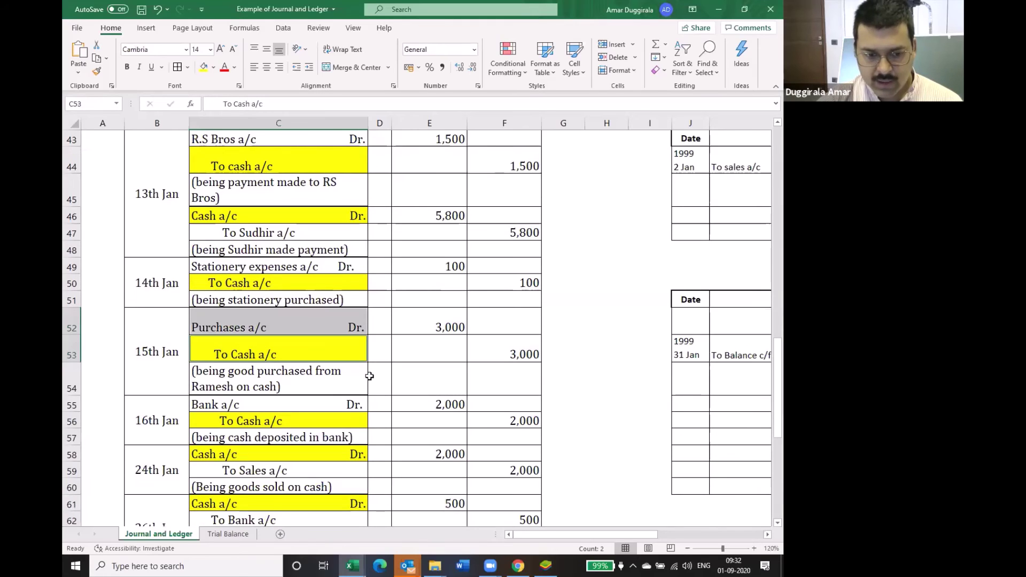
click(303, 405)
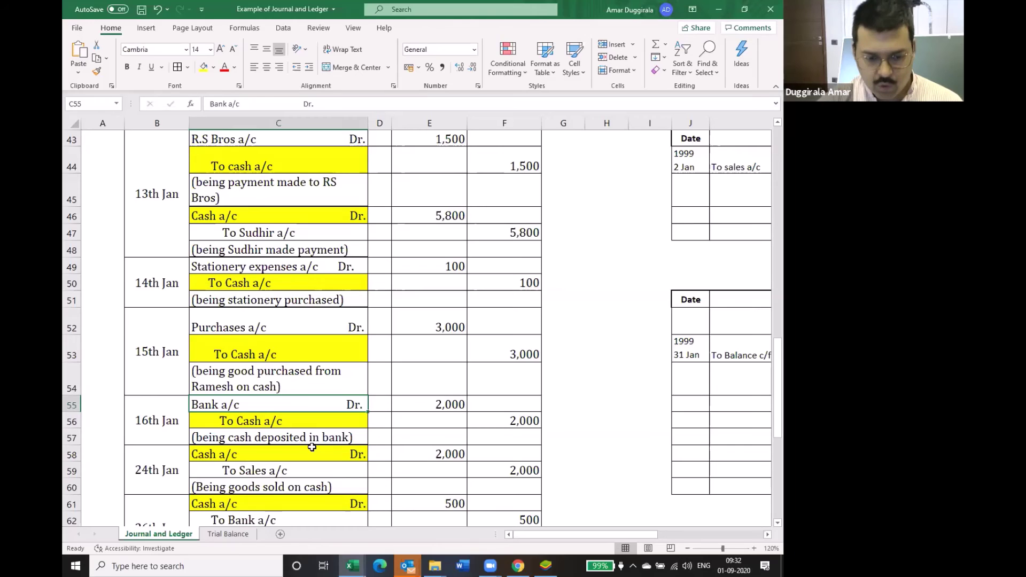
- Enter Bank A/c with debit 2,000 in row 23 of the trial balance
click(235, 533)
text(Bank A/c)
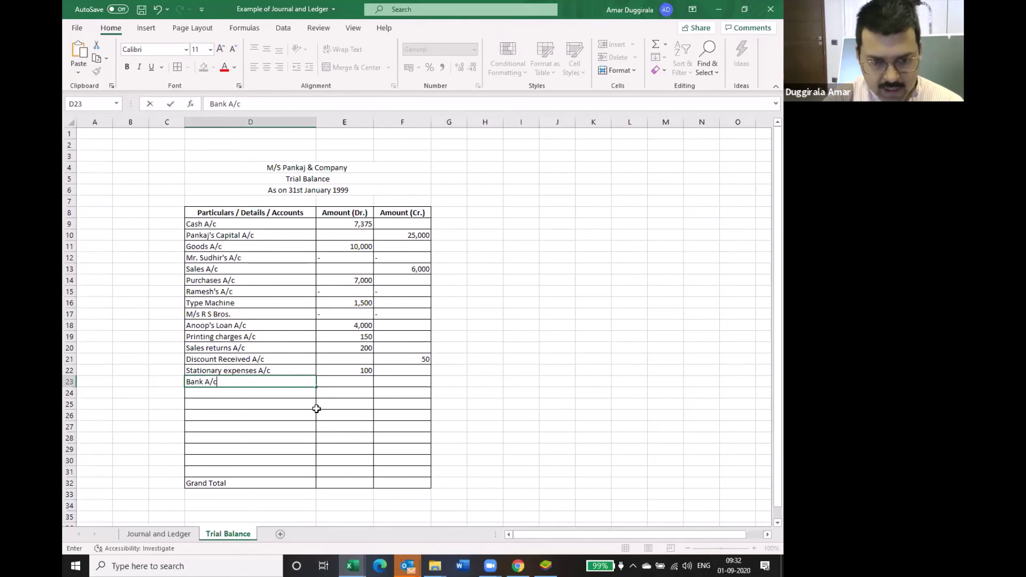
key(Tab)
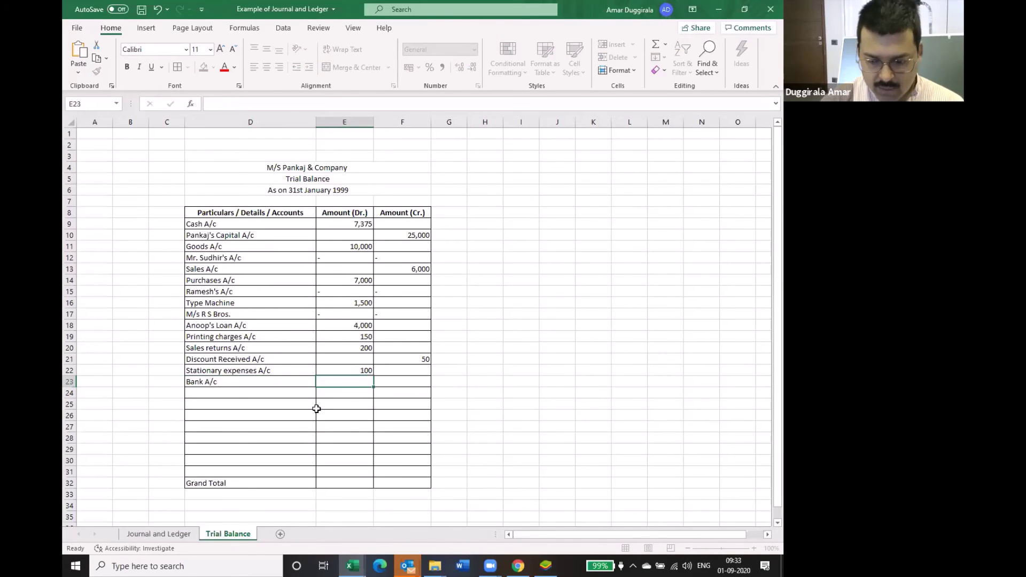
text(2,000)
key(Return)
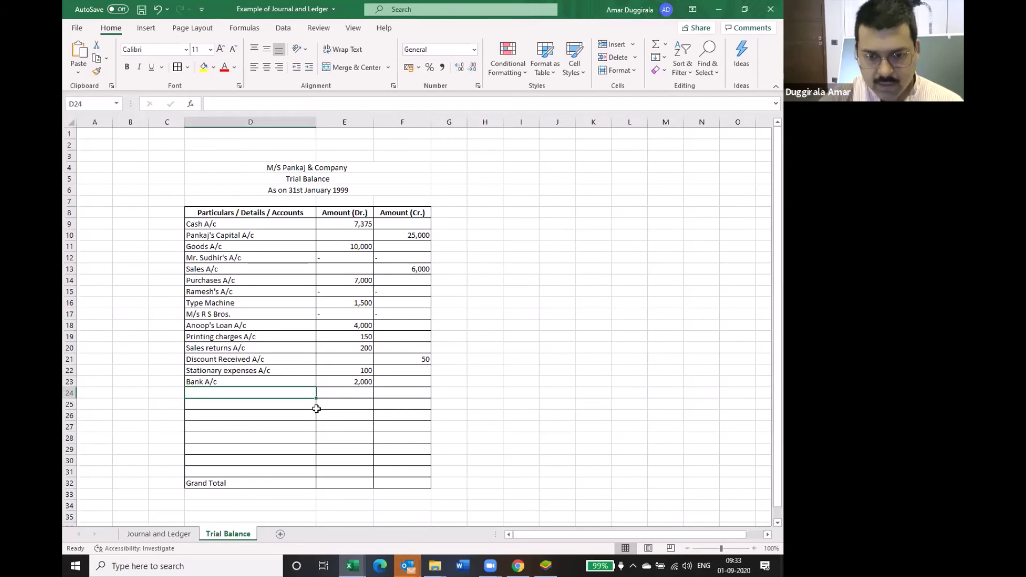
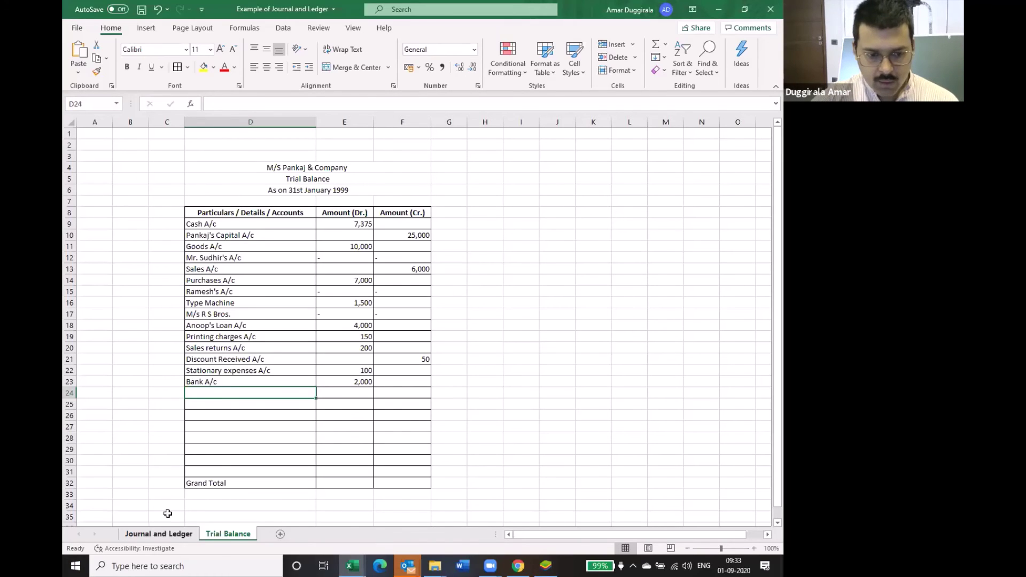
- Review the journal's 16th, 24th and 26th Jan entries, comparing the Bank a/c debit and credit lines
click(159, 533)
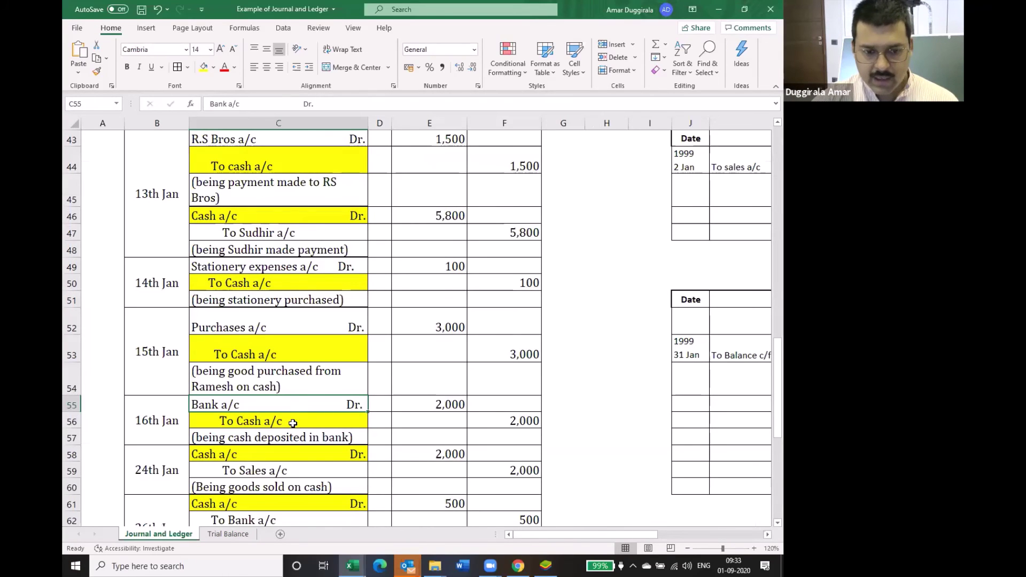
click(294, 422)
scroll(294, 423, down, 1)
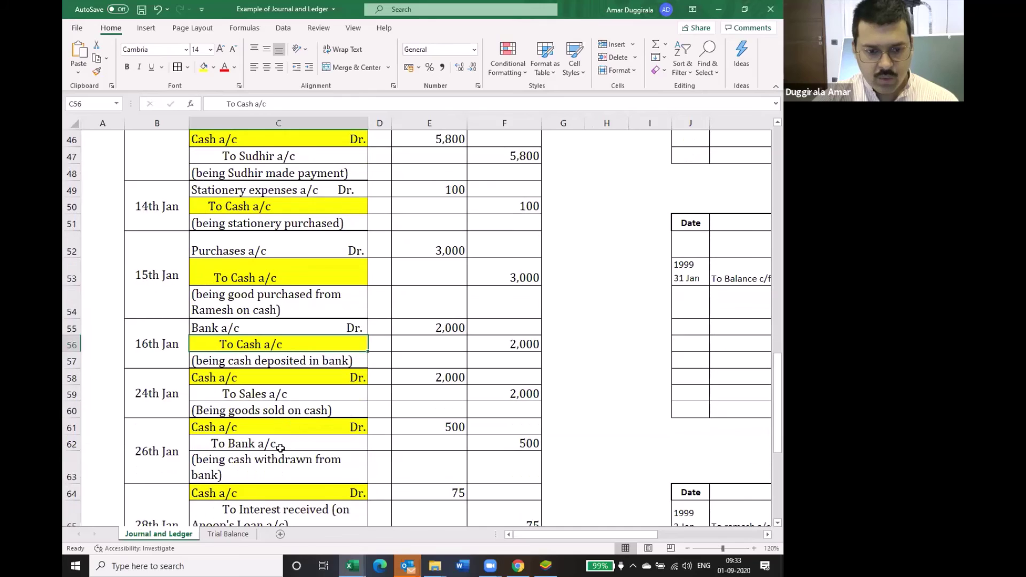
click(268, 393)
scroll(268, 393, down, 1)
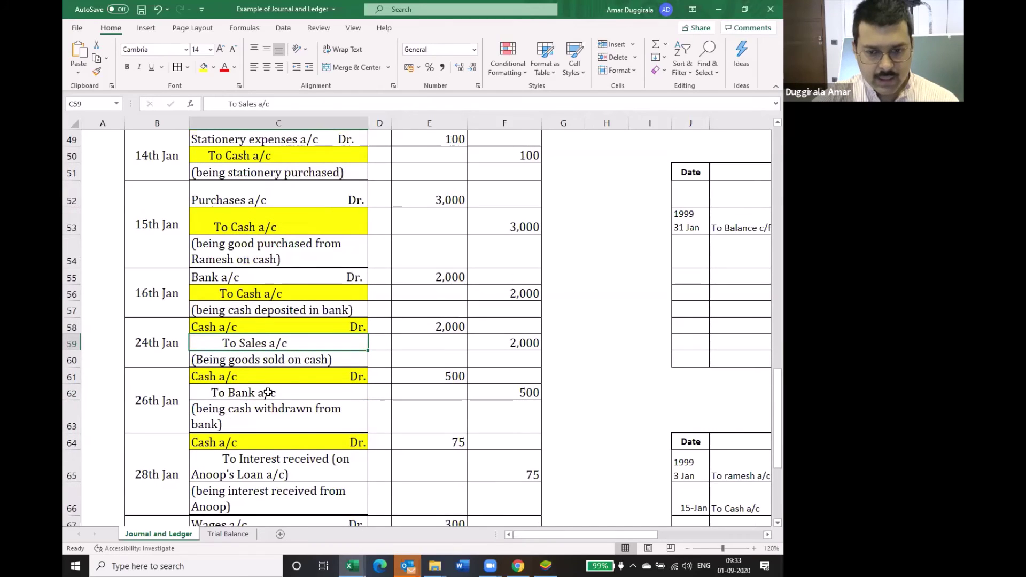
click(268, 393)
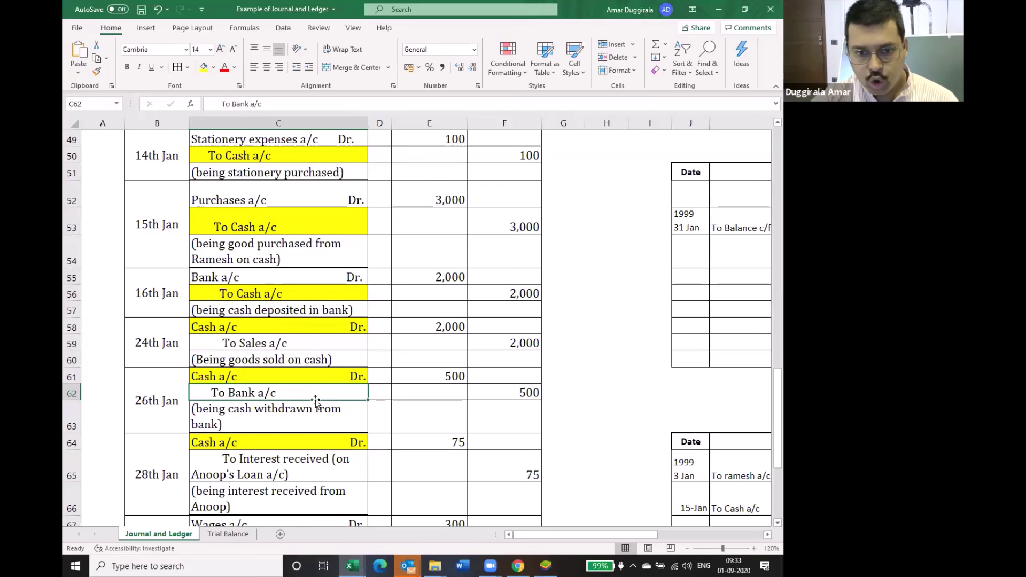
key(Right)
key(Right)
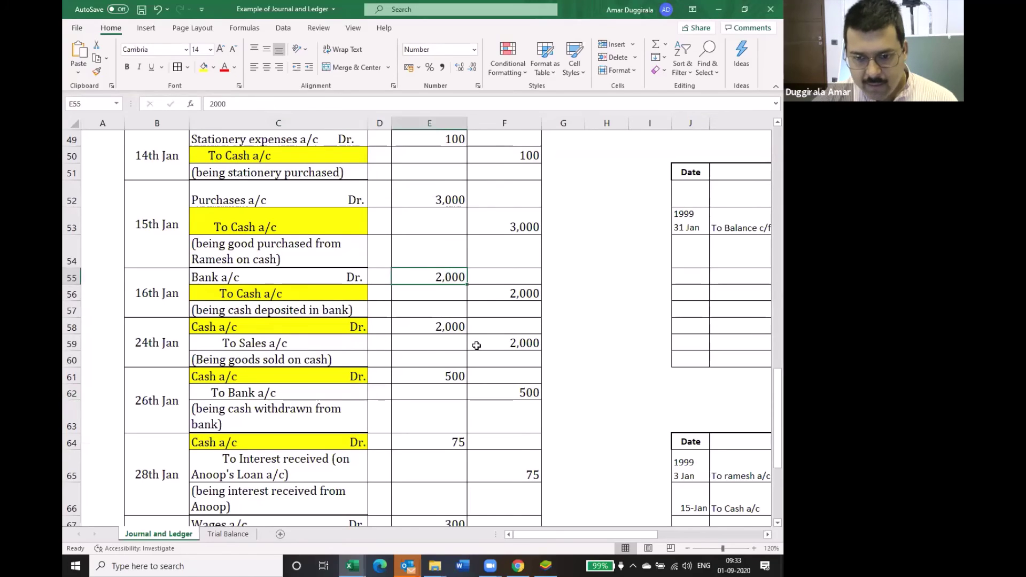
click(256, 394)
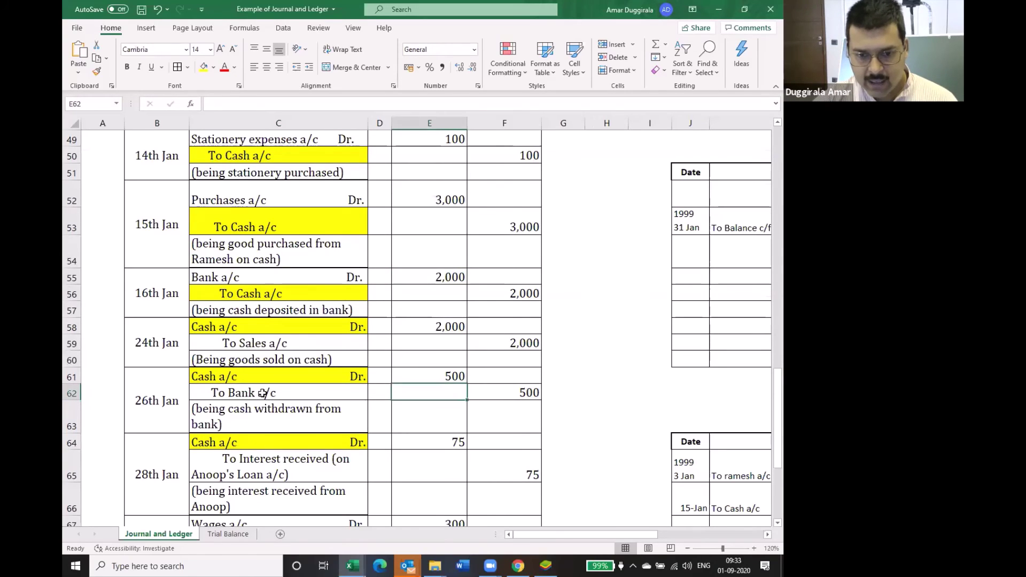
click(516, 388)
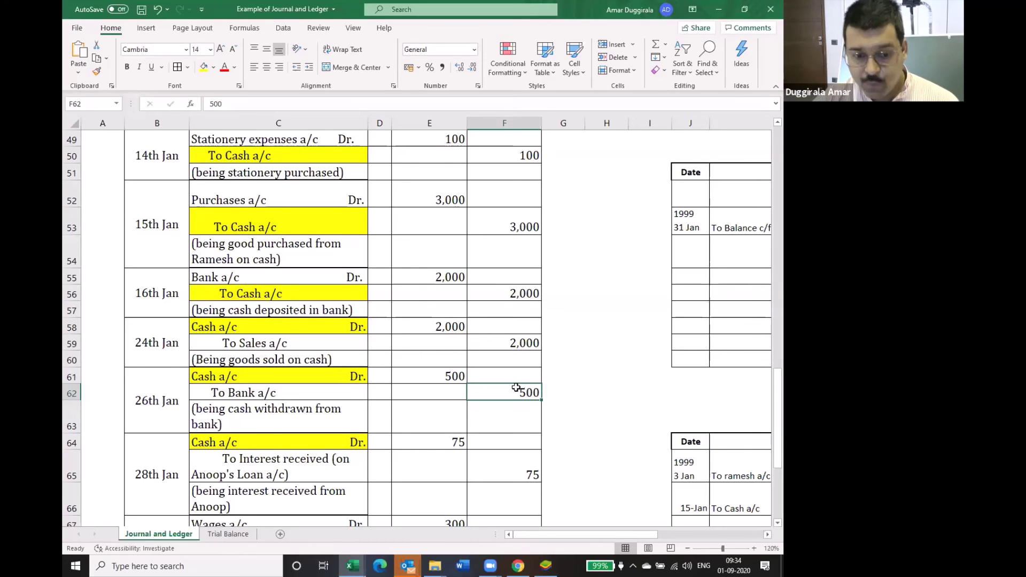
- Set the Bank A/c debit in row 23 of the trial balance to 1,500
click(228, 534)
click(361, 382)
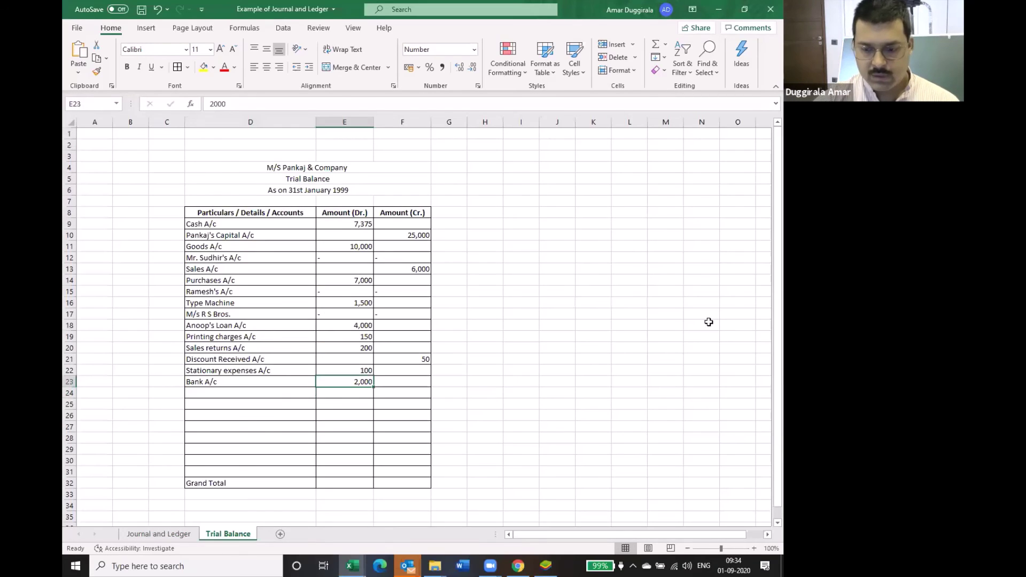
text(1500)
key(Return)
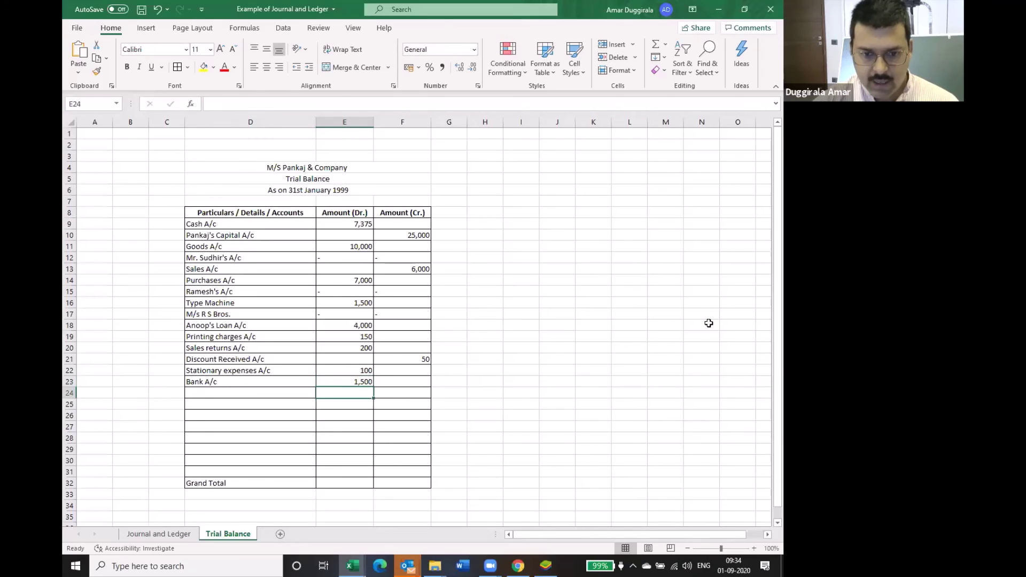
click(221, 384)
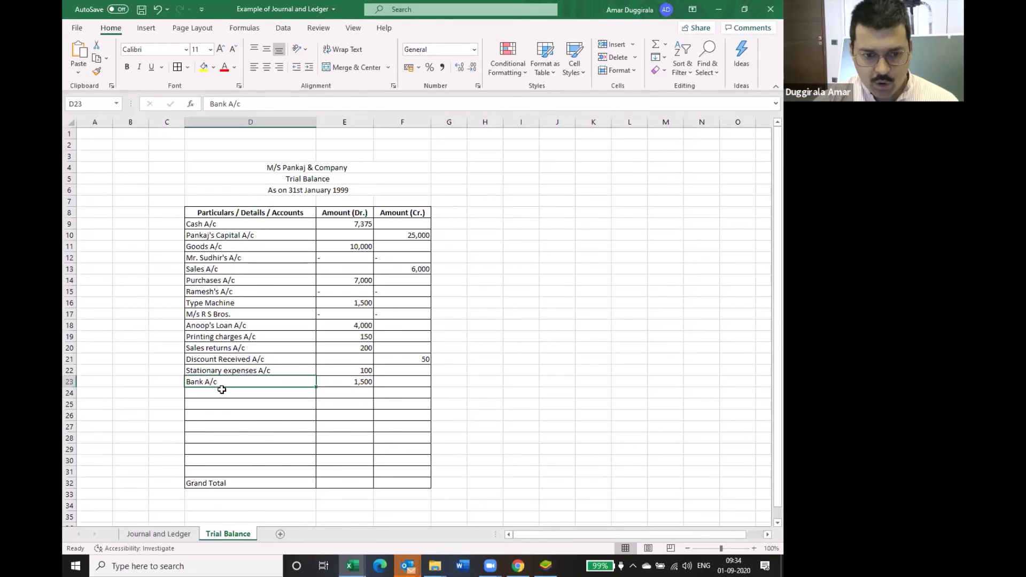
- Enter the loan interest received account, worded as in the journal's 28th Jan entry, with credit 75 in row 24 of the trial balance
click(154, 534)
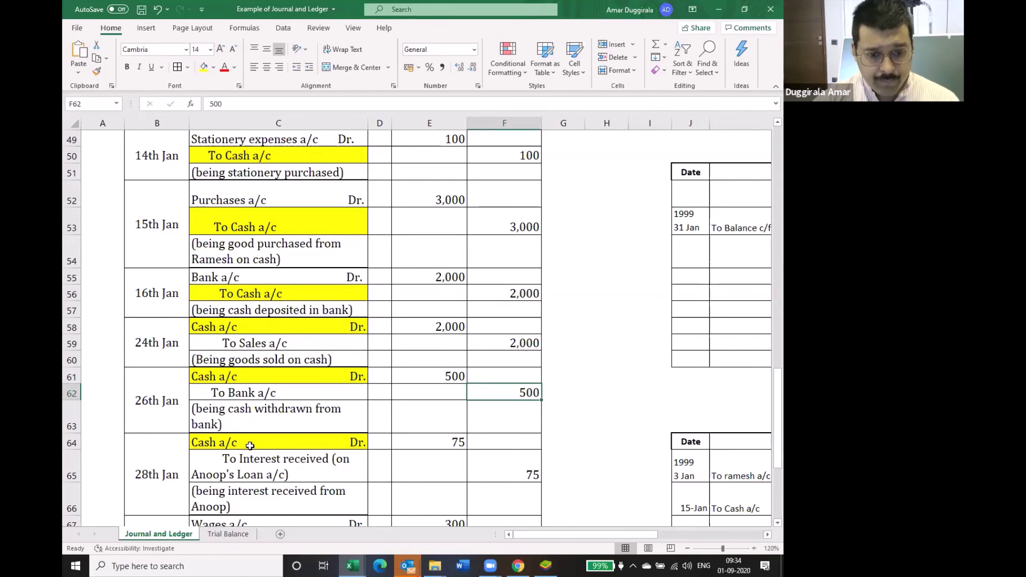
scroll(250, 445, down, 1)
click(260, 414)
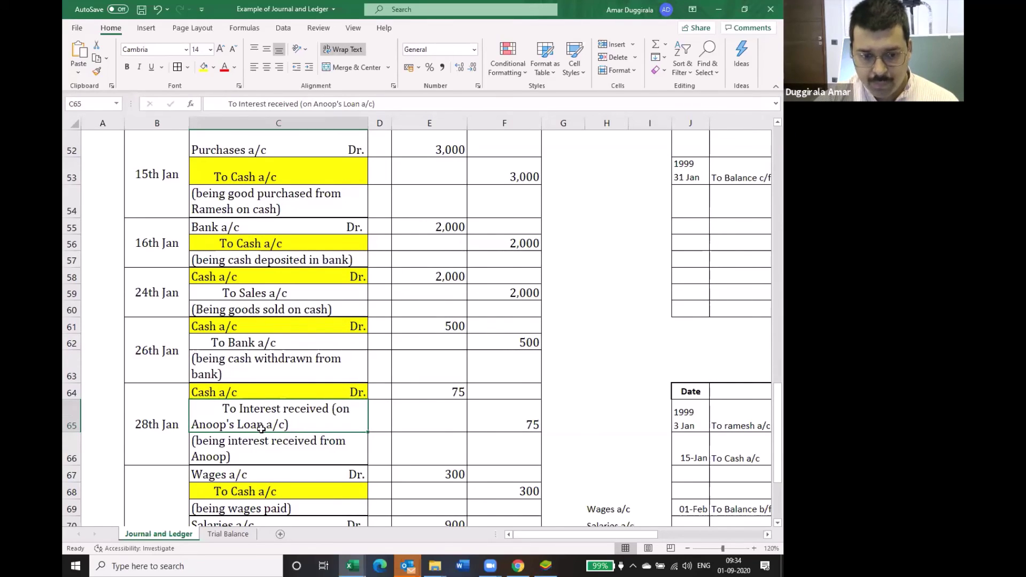
click(228, 534)
text(In)
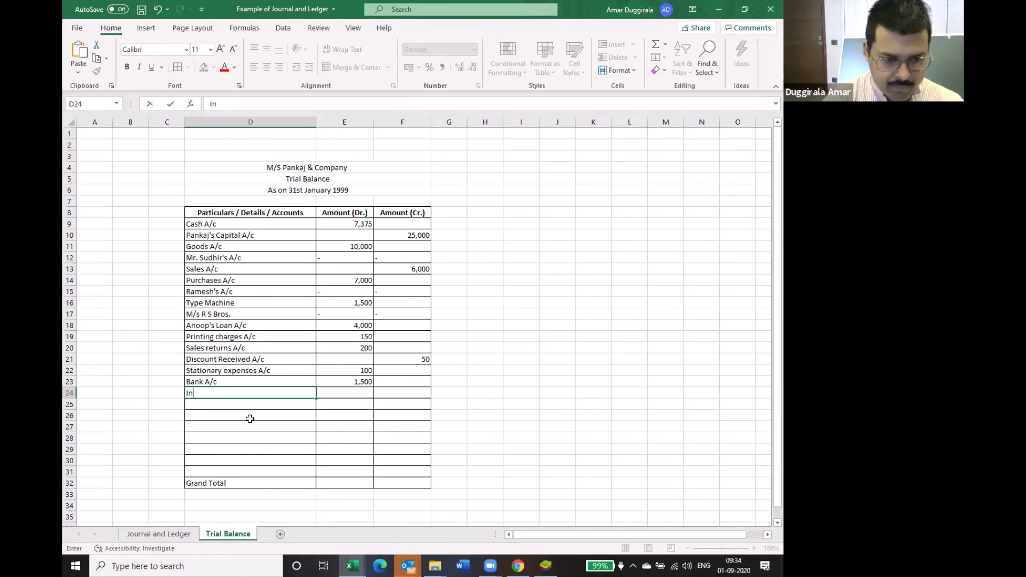
text(terest)
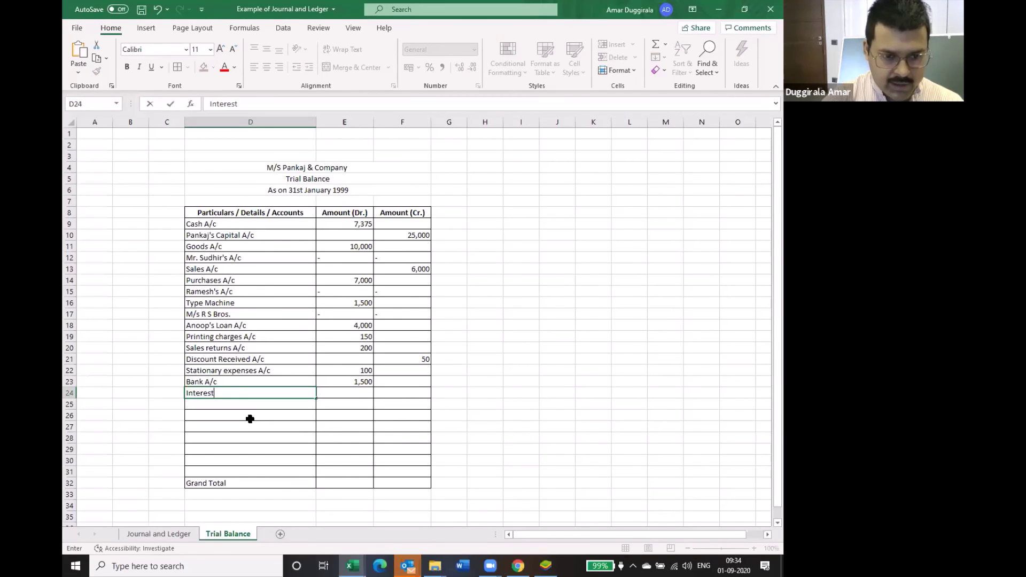
text( received )
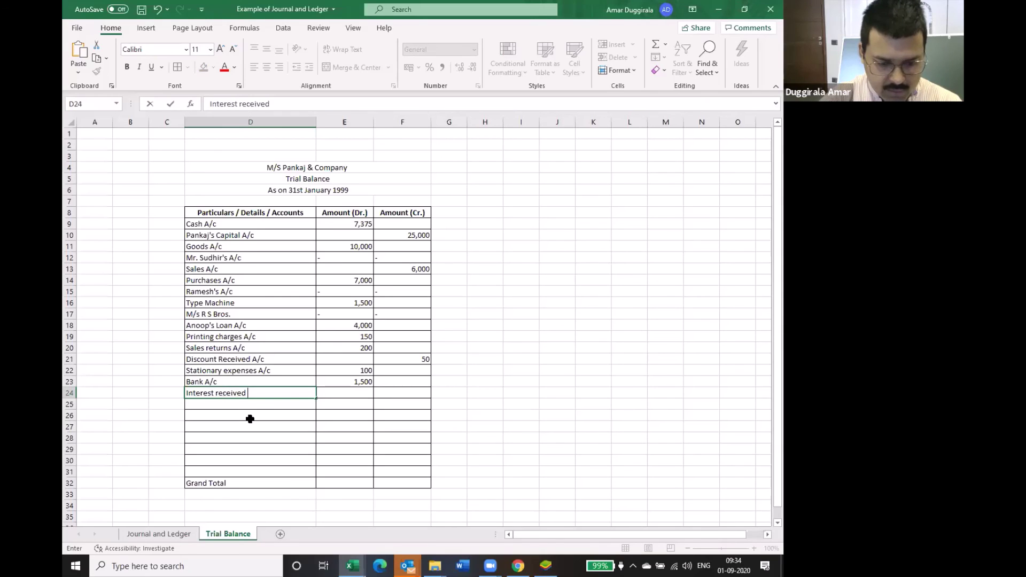
text((on Anoop)
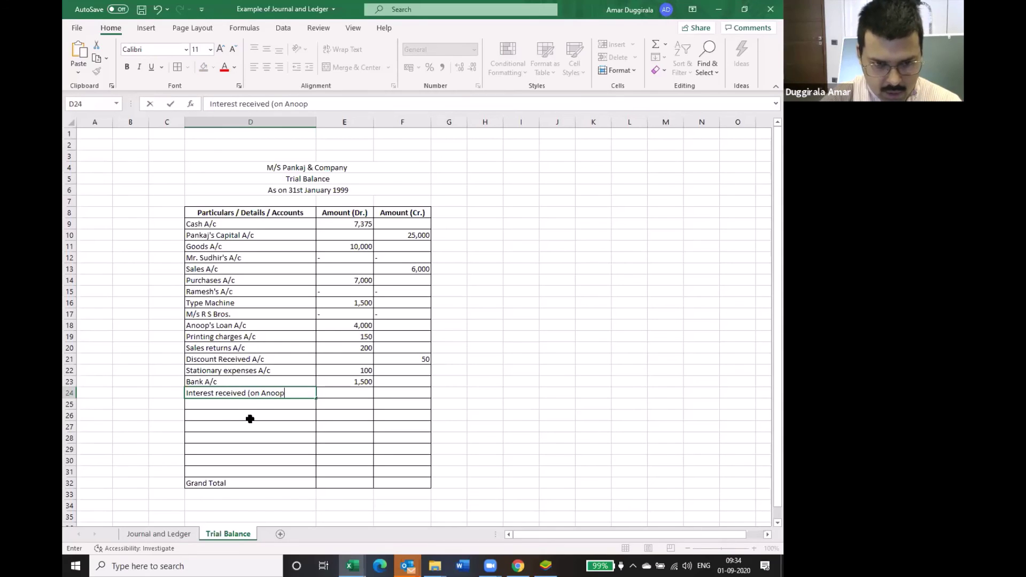
text('s )
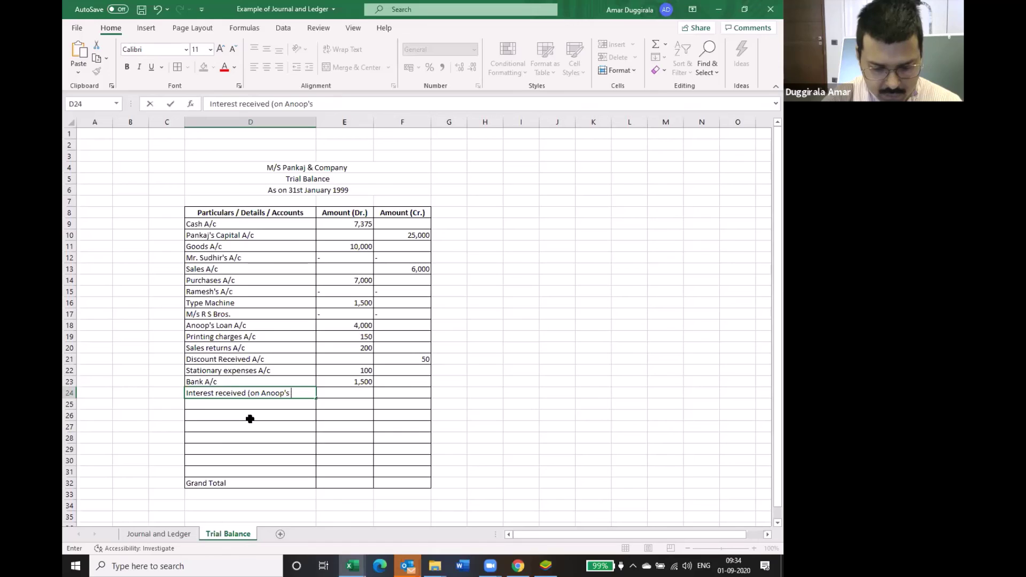
text(Loan) )
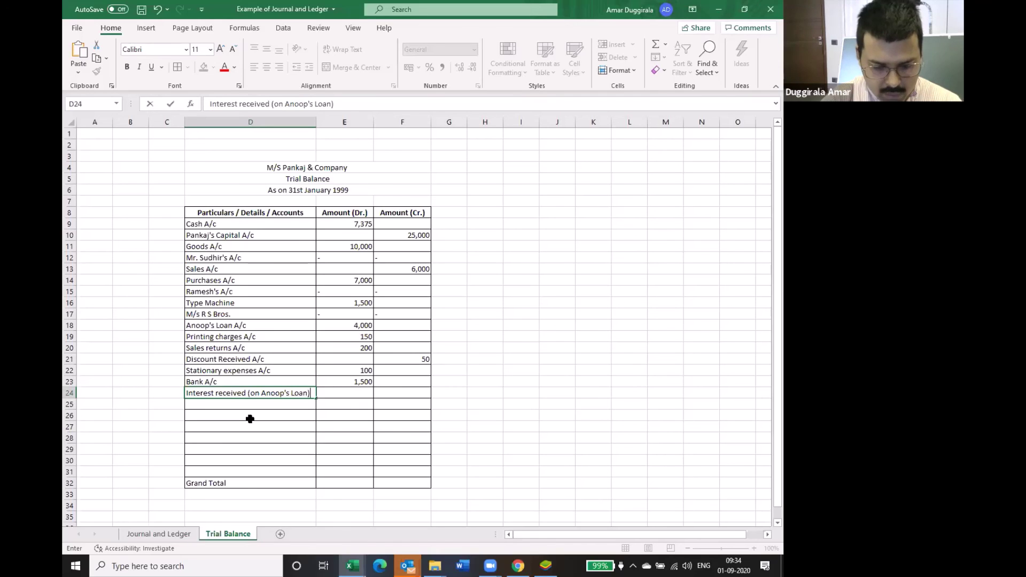
text(a/c)
key(Tab)
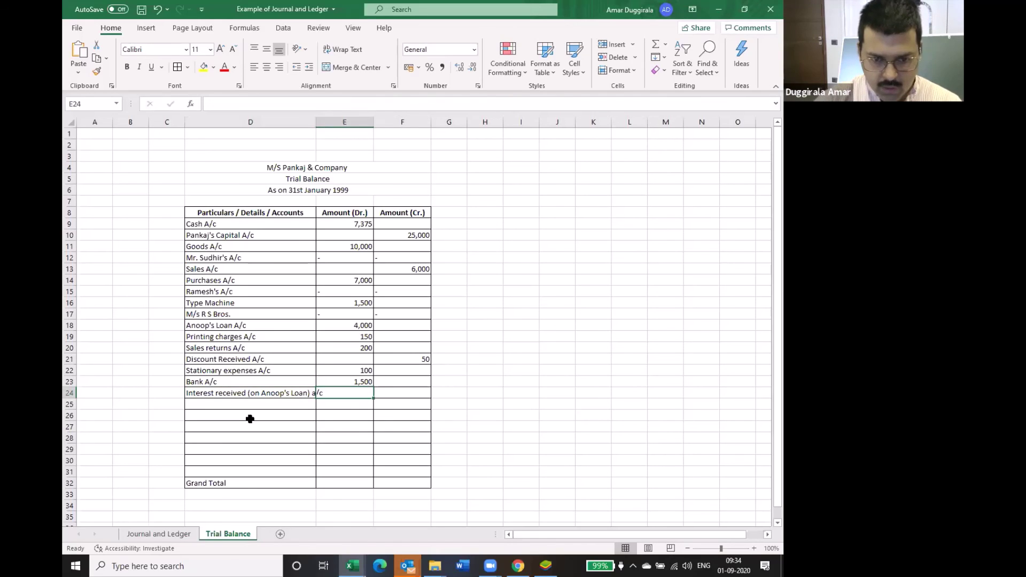
key(Tab)
text(75)
key(Return)
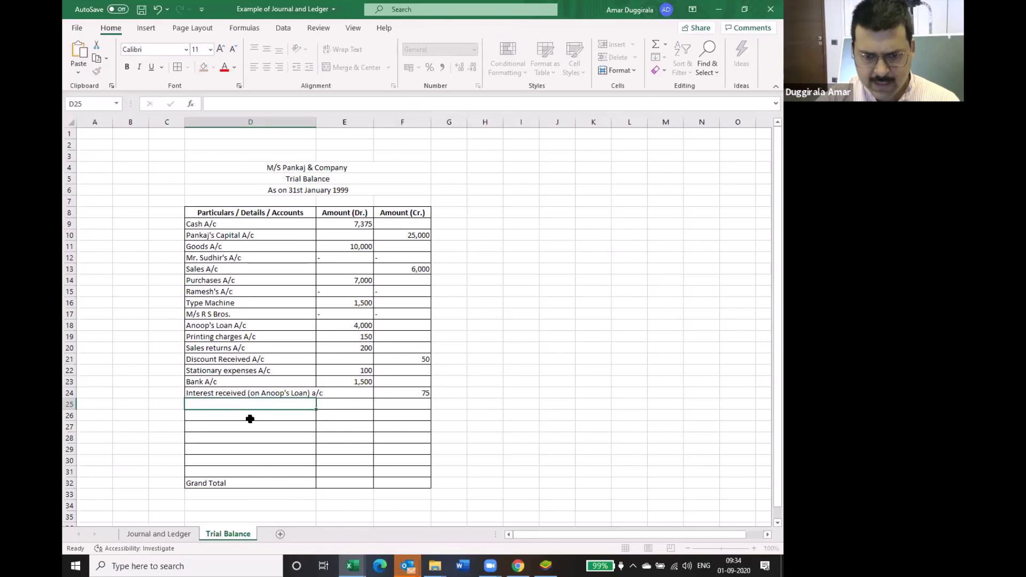
- Review the journal's 30th Jan wages, salaries and rent entries
key(ctrl+Page_Up)
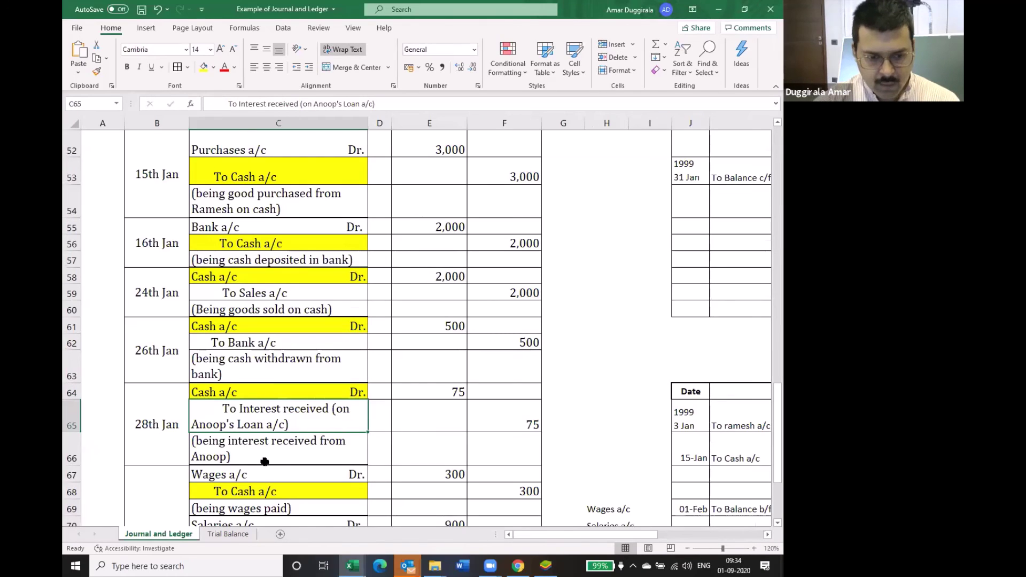
scroll(264, 462, down, 1)
scroll(263, 461, down, 1)
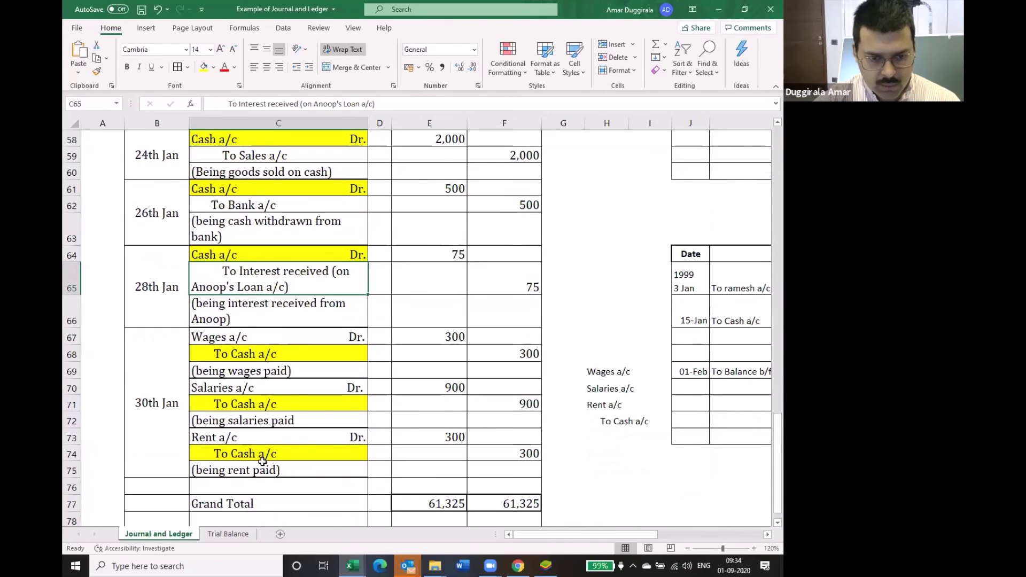
click(244, 357)
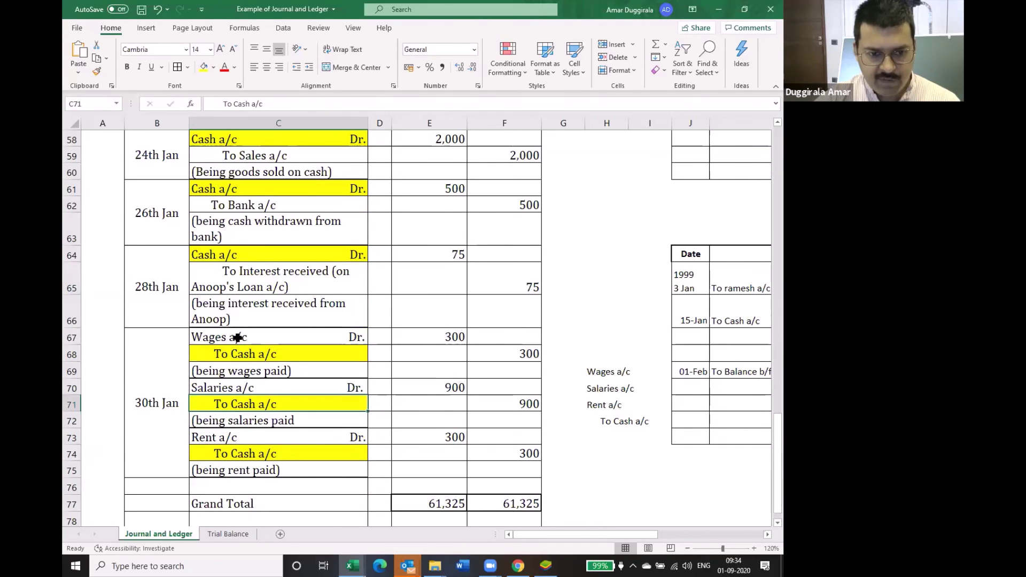
key(Up)
key(Down)
key(Down)
key(Down)
key(Down)
key(Down)
key(Down)
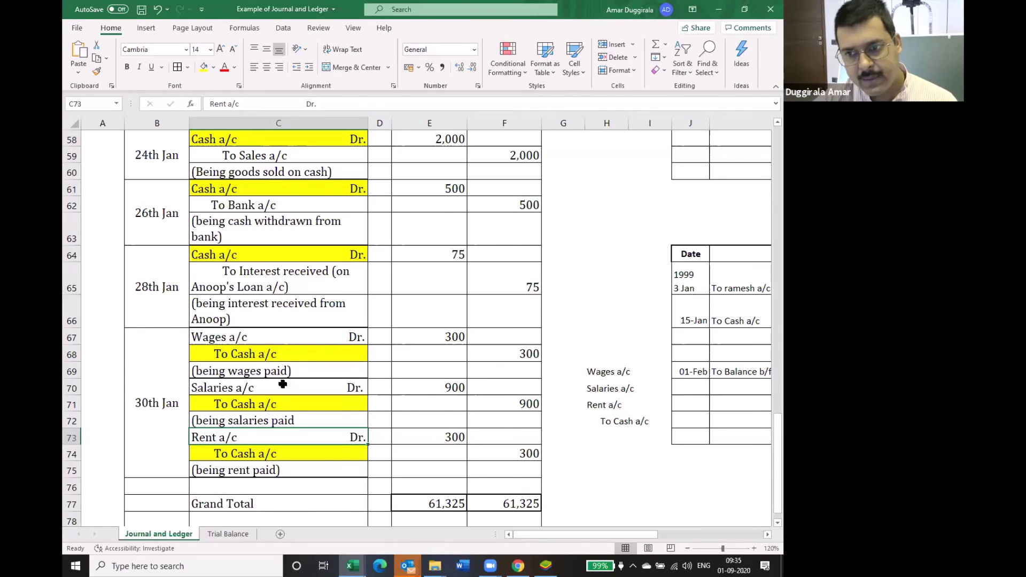
- Copy the names Wages a/c, Salaries a/c and Rent a/c from beside the journal into D25:D27 of the trial balance
click(230, 534)
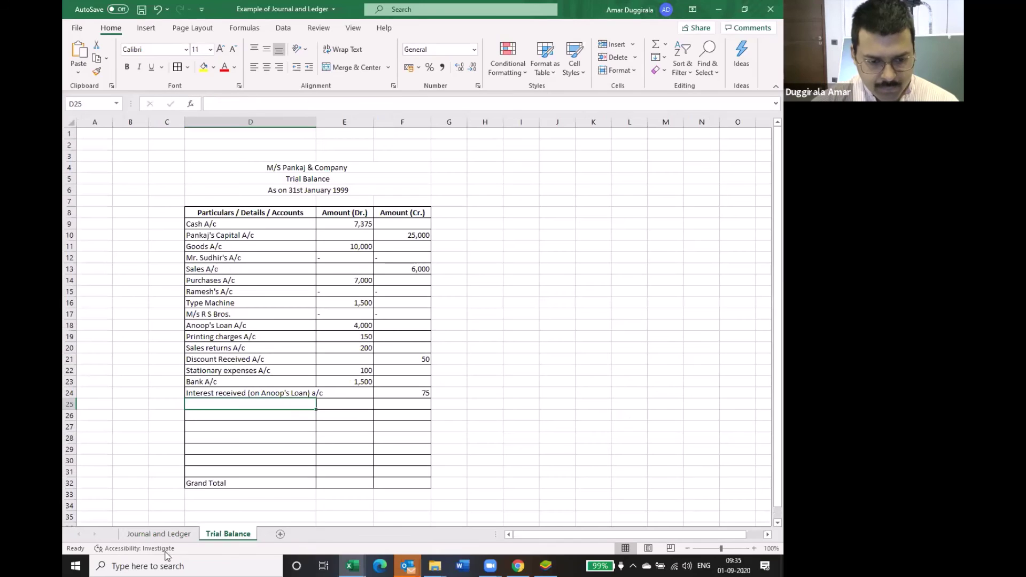
click(160, 533)
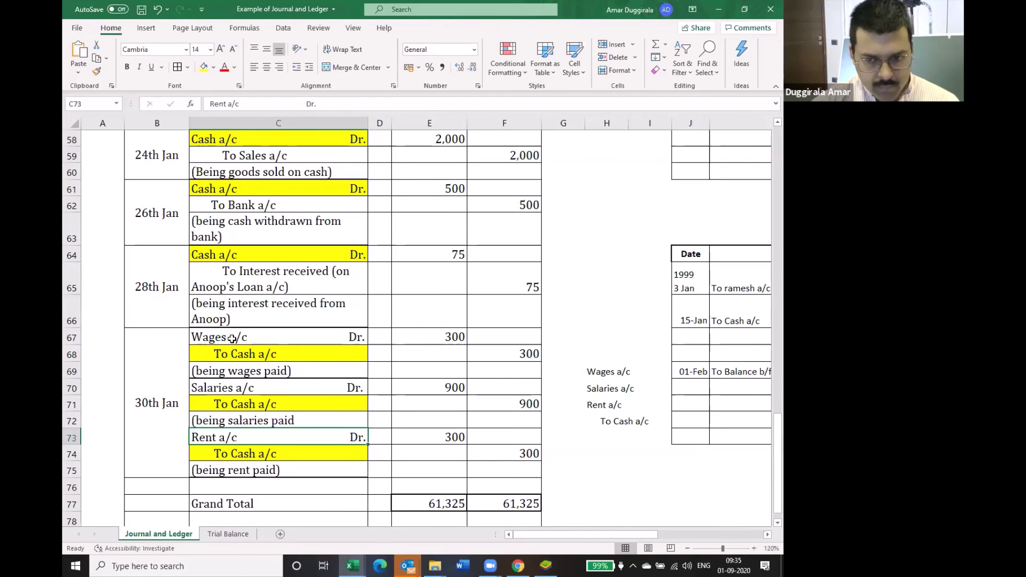
drag(609, 371, 620, 405)
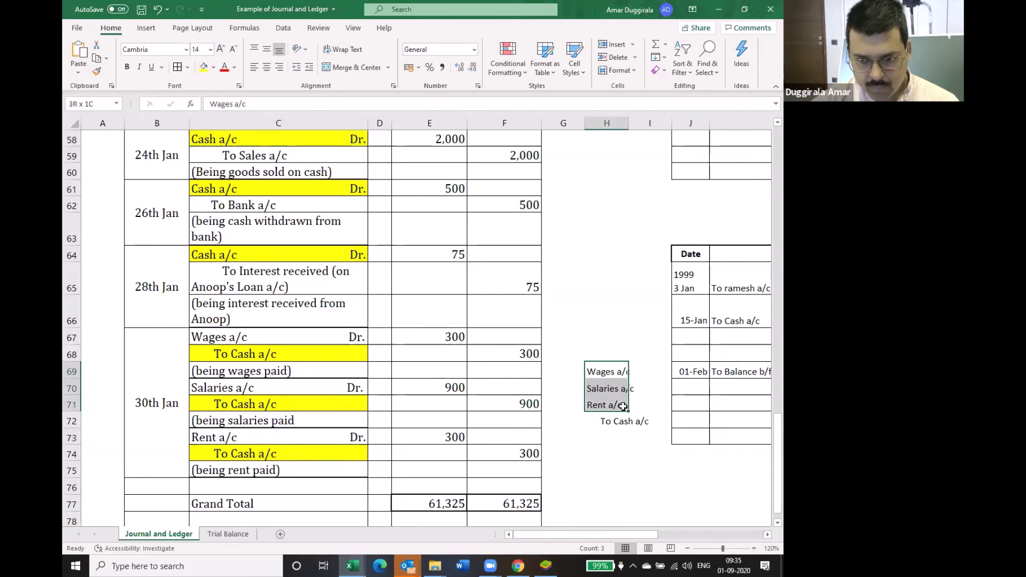
key(ctrl+c)
click(225, 535)
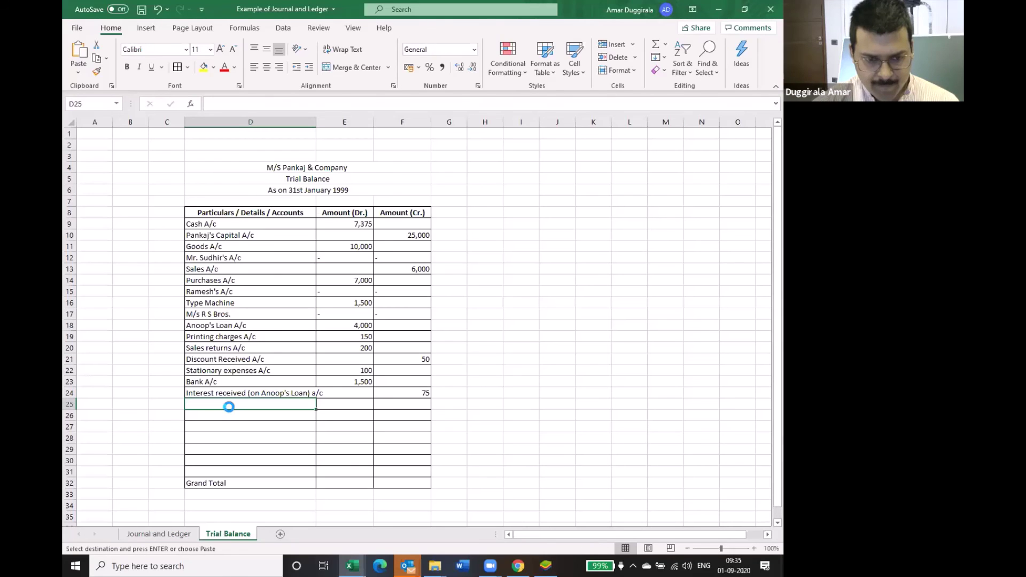
key(ctrl+v)
- Enter the debit amounts 300 for Wages, 900 for Salaries and 300 for Rent in E25:E27
key(Right)
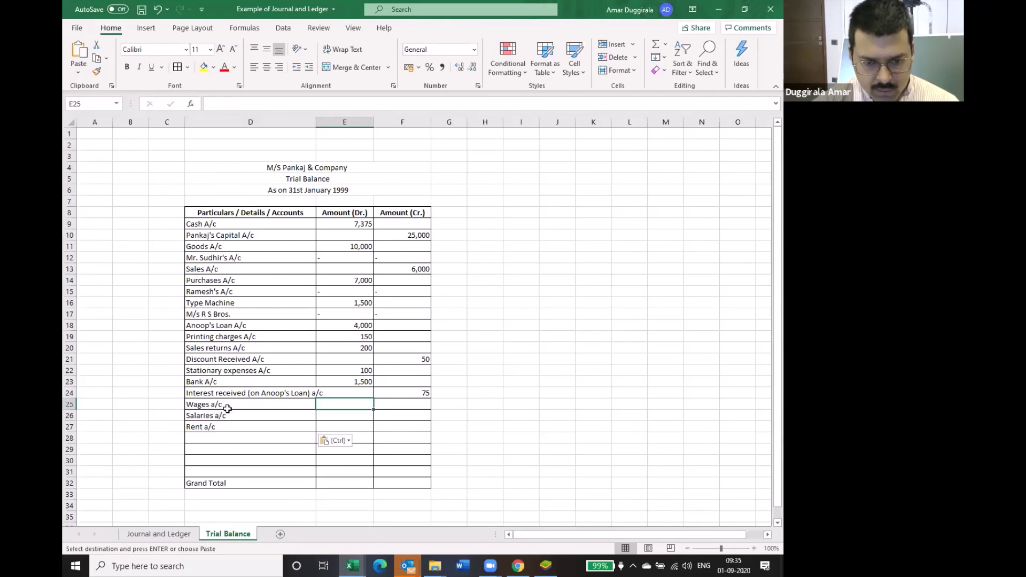
text(300)
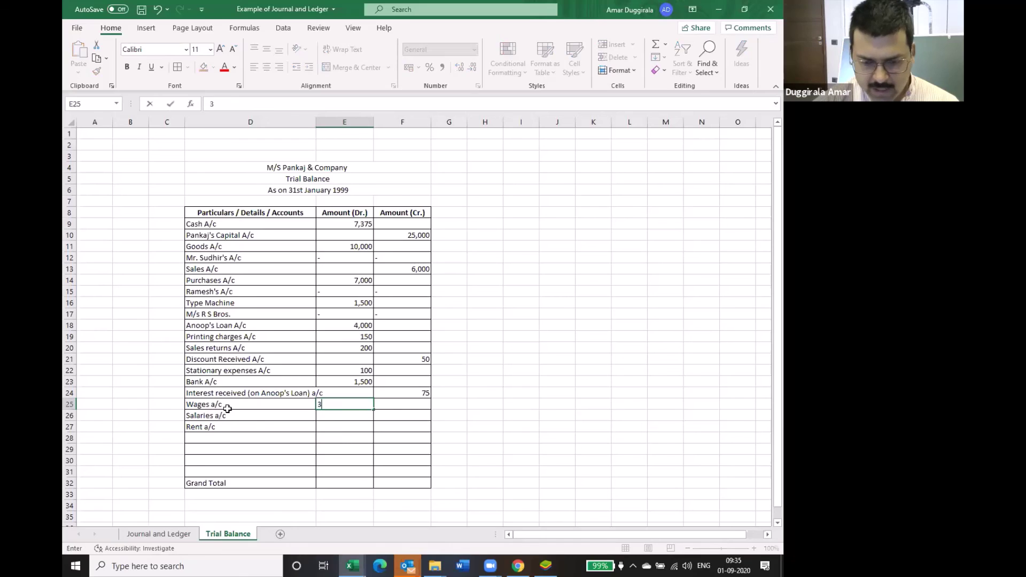
key(Return)
text(900)
key(Return)
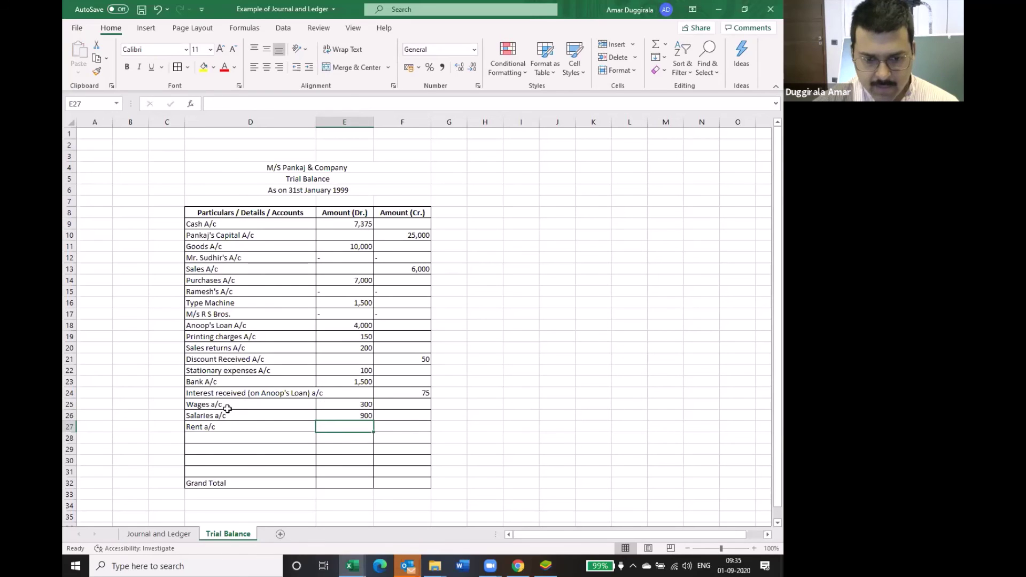
text(300)
key(Return)
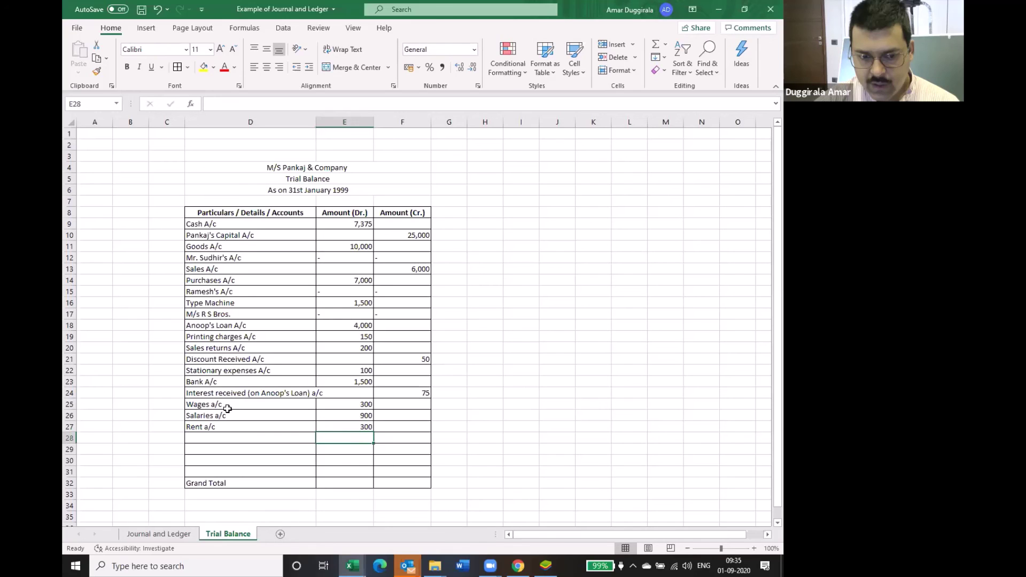
click(159, 534)
scroll(208, 501, up, 1)
scroll(208, 501, up, 15)
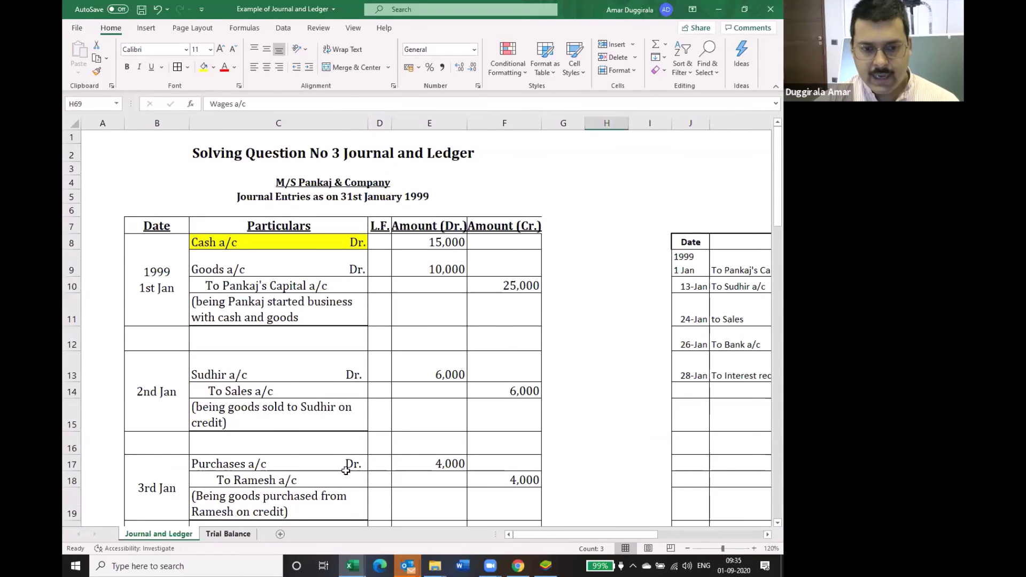
click(228, 534)
- Total the debit column in E32 of the Grand Total row with a SUM of E9:E27
key(Down)
key(Down)
key(Down)
key(Down)
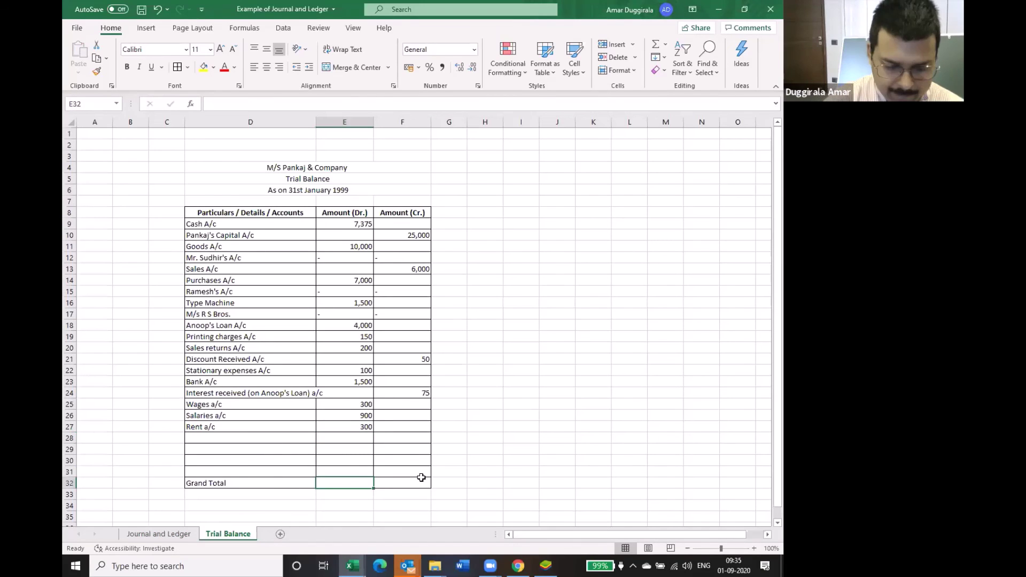
text(=sm,)
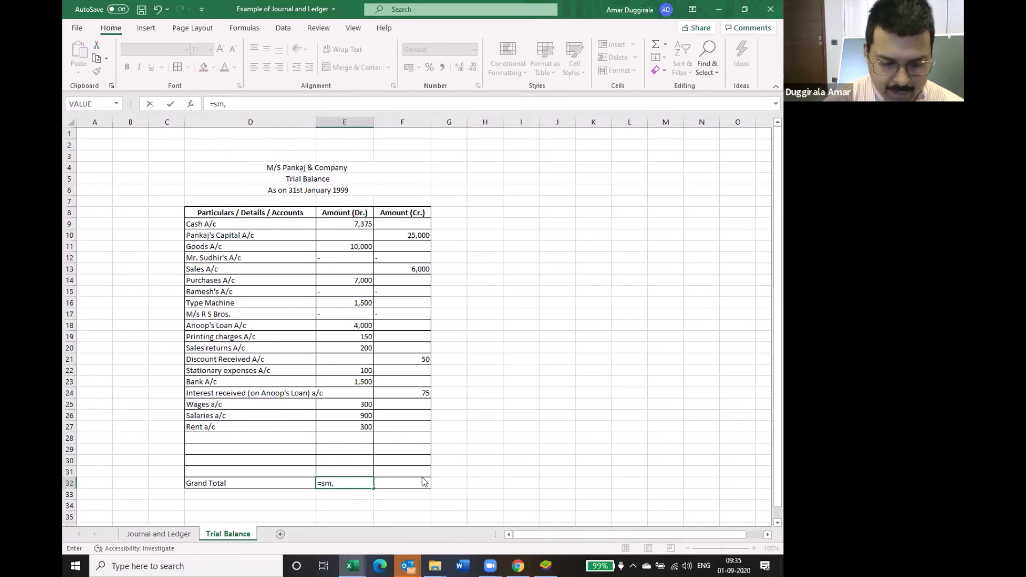
key(BackSpace)
key(BackSpace)
text(m)
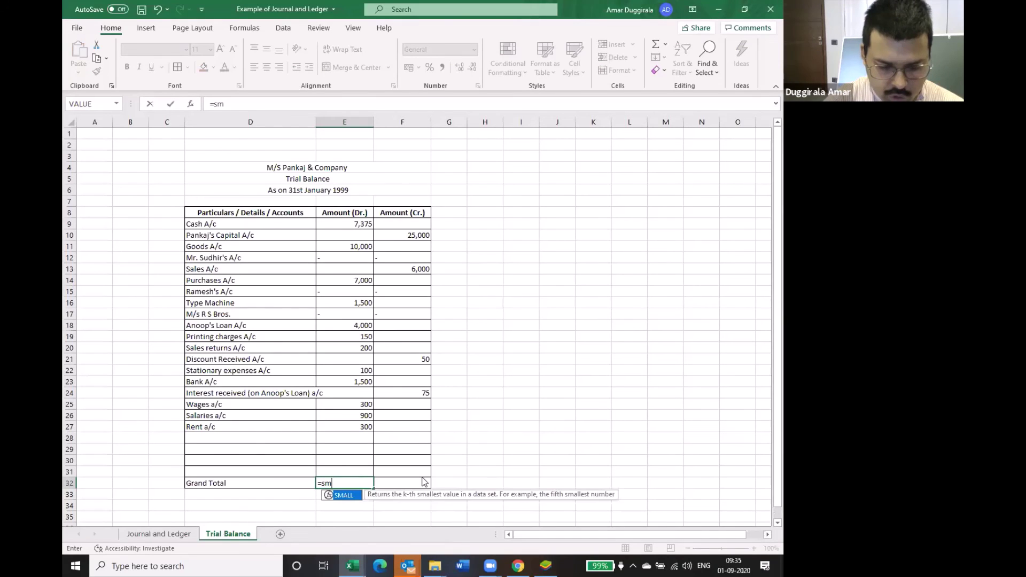
key(BackSpace)
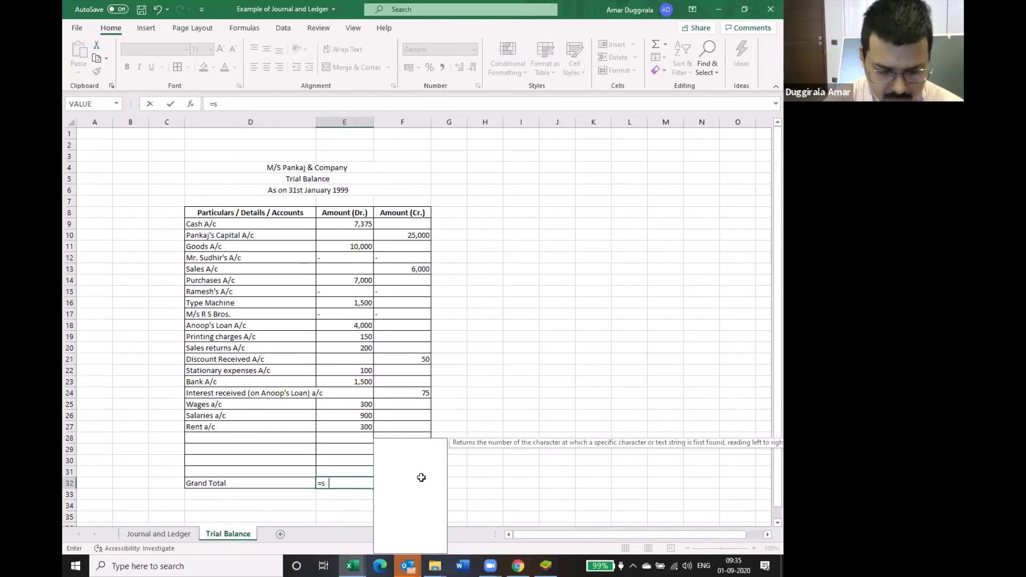
text(um()
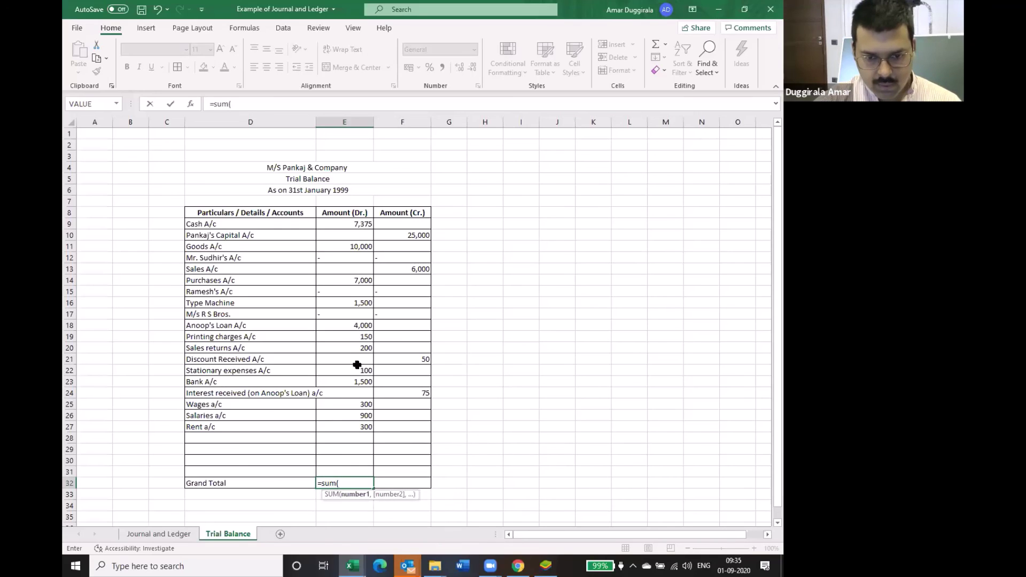
drag(363, 224, 362, 429)
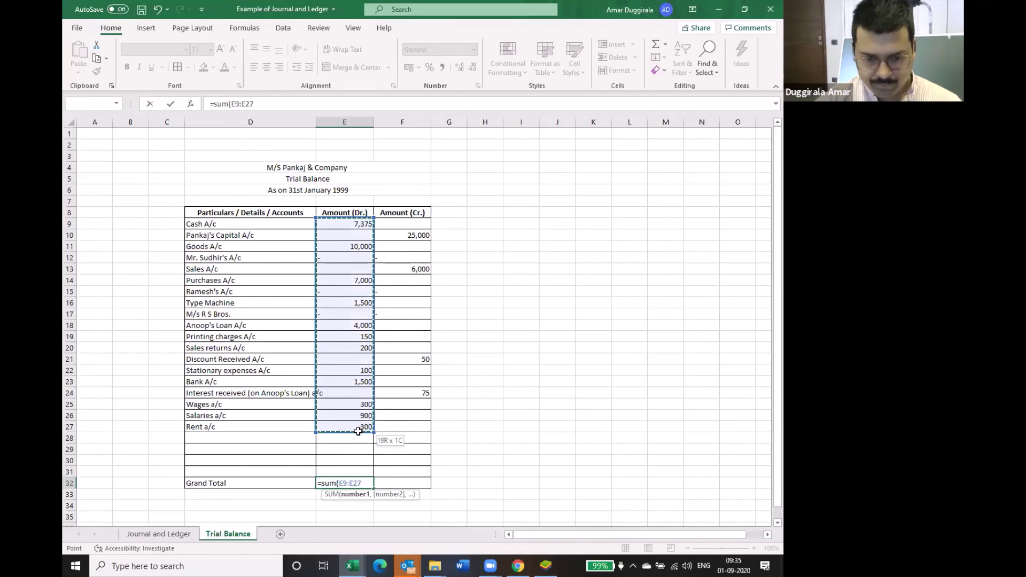
key(Return)
- Copy the debit total formula from E32 into F32 to total the credit column
key(ctrl+c)
key(Right)
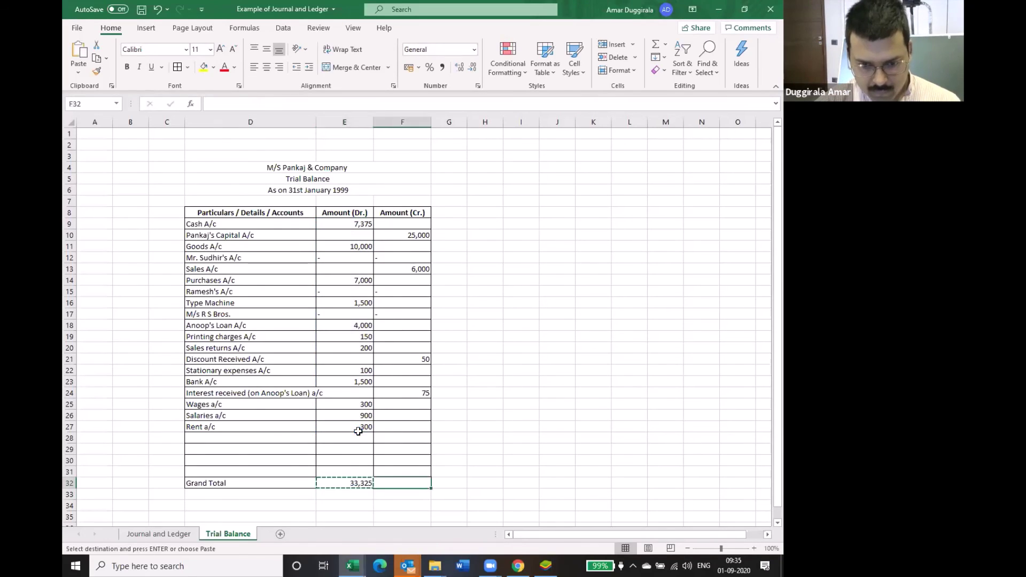
key(Return)
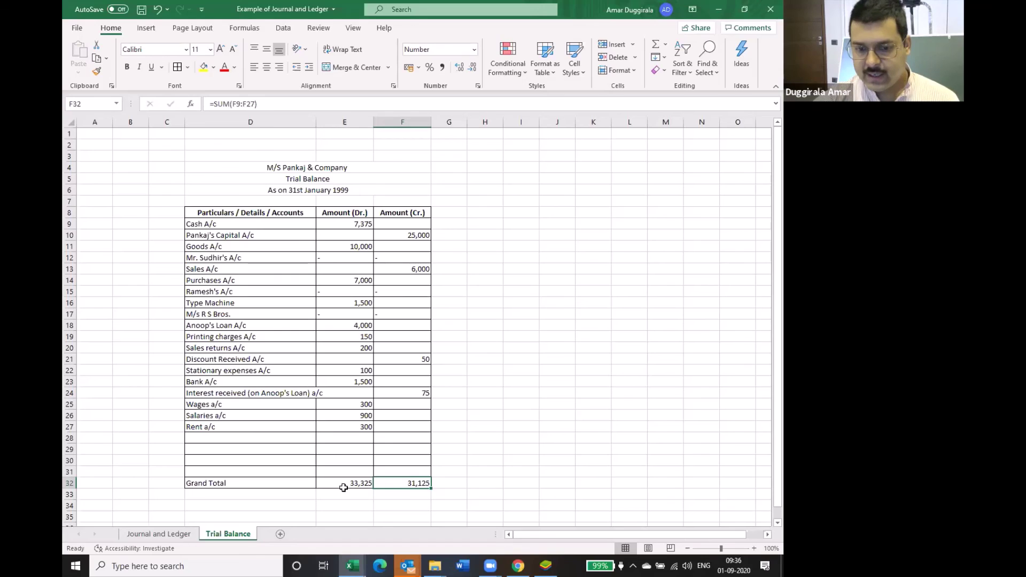
key(Left)
key(Right)
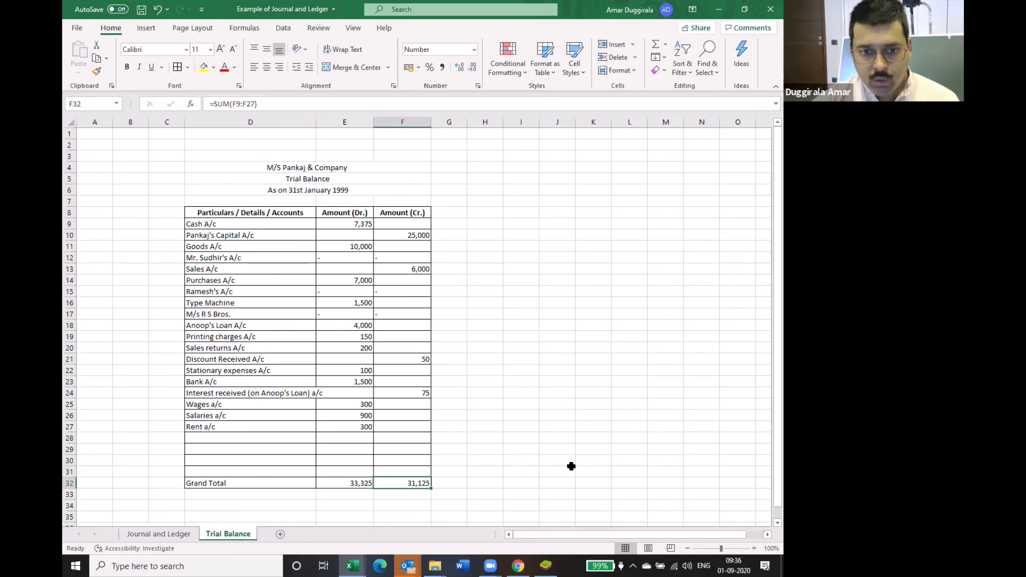